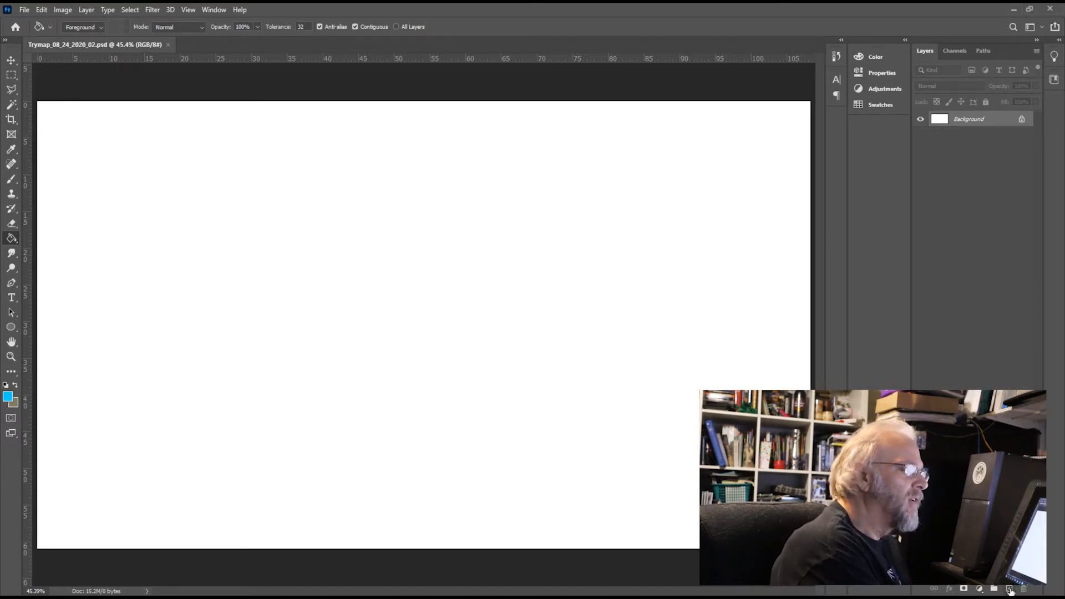
Step: Add a new layer above the background and set the foreground colour to red and the background colour to green
{"action": "left_click", "coordinate": [1009, 589]}
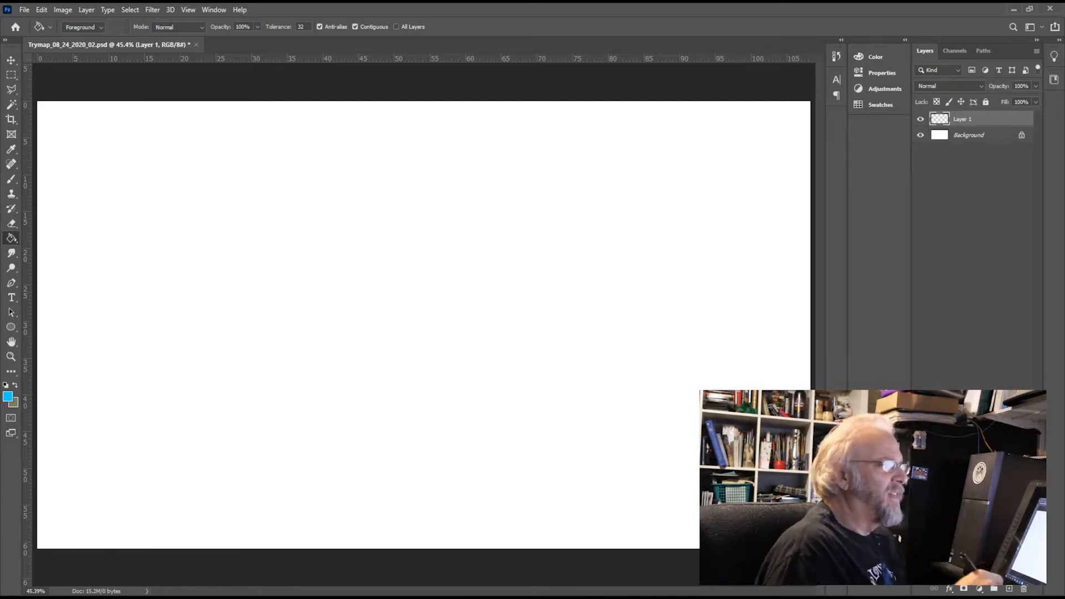
{"action": "key", "text": "i"}
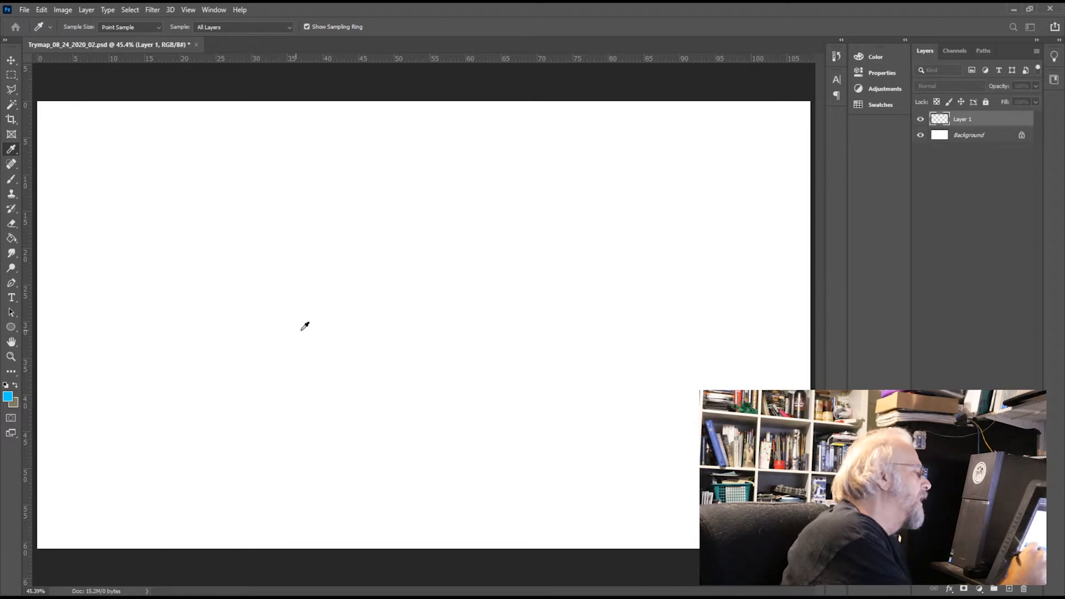
{"action": "left_click", "coordinate": [305, 374]}
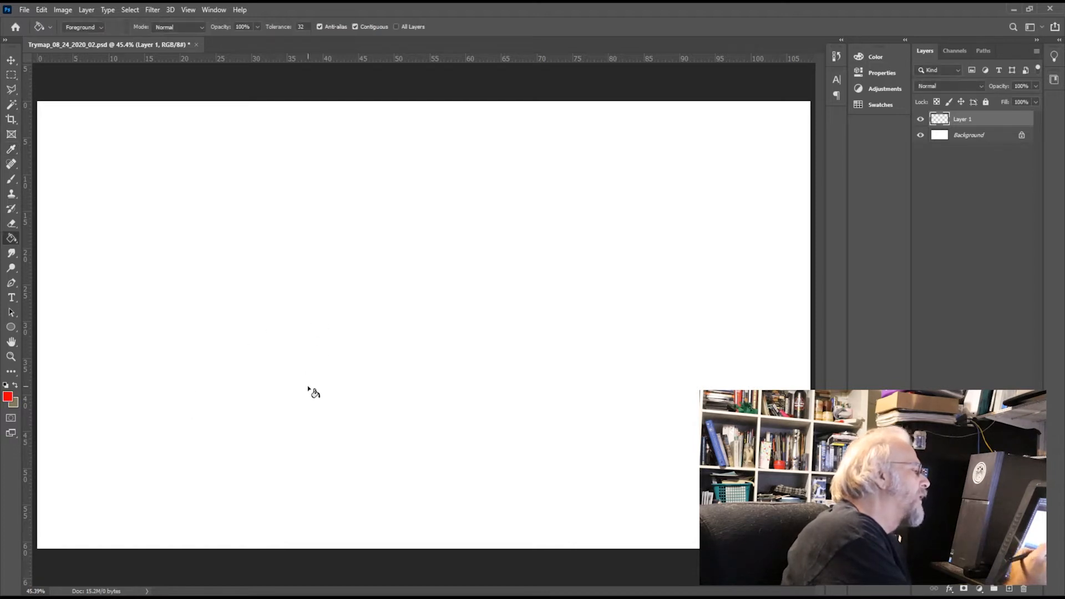
{"action": "left_click", "coordinate": [8, 398]}
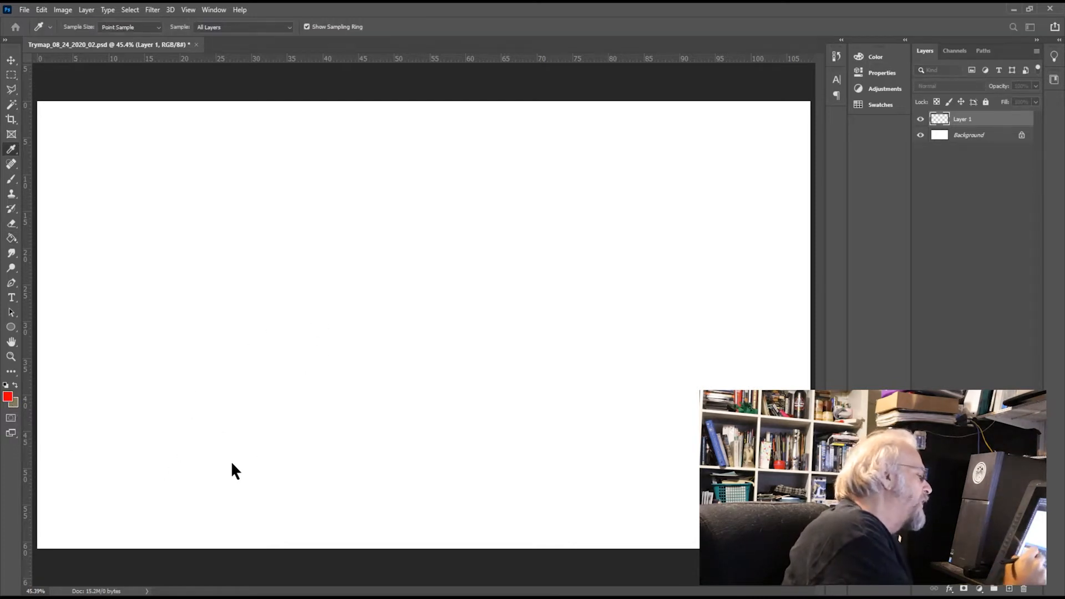
{"action": "left_click", "coordinate": [324, 367]}
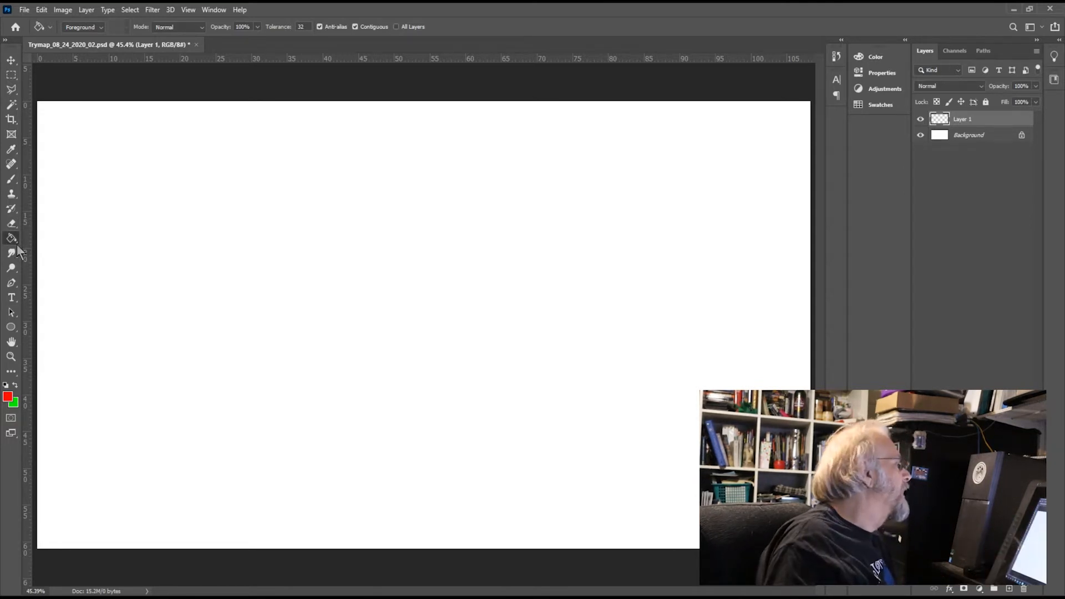
Step: Fill the layer with a linear red-to-green gradient from the lower-left to the upper-right corner and render Difference Clouds over it
{"action": "key", "text": "shift+g"}
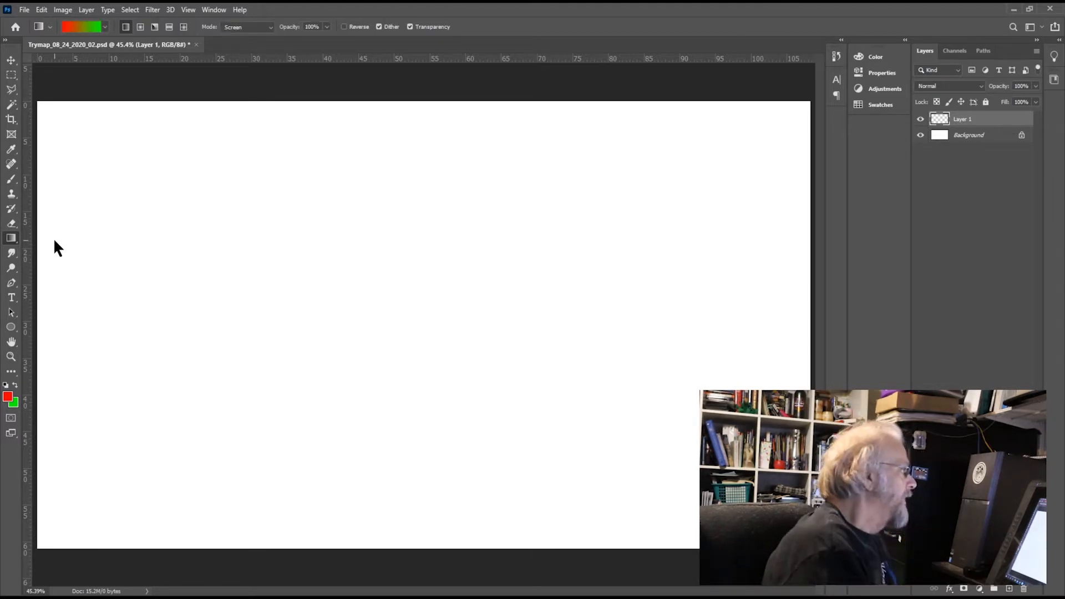
{"action": "left_click_drag", "start_coordinate": [43, 537], "coordinate": [799, 145]}
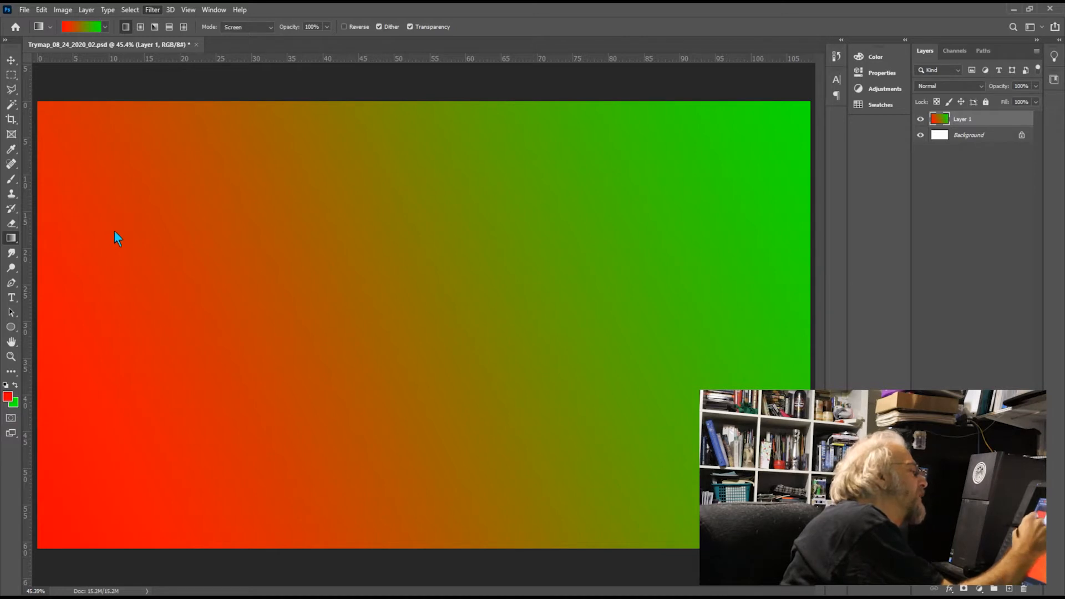
{"action": "key", "text": "ctrl+alt+f"}
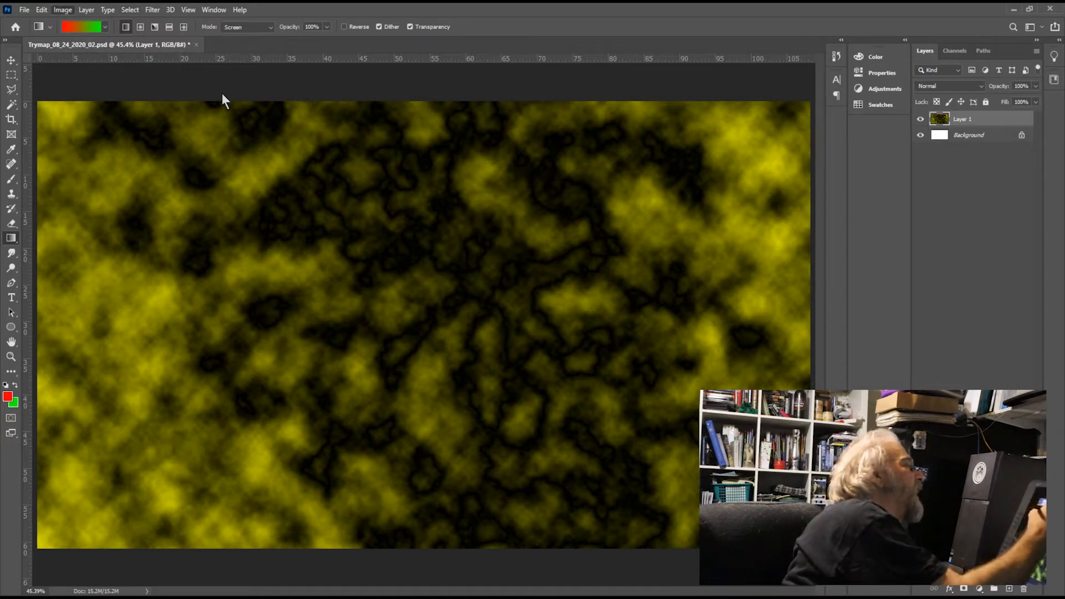
Step: Desaturate the clouds and raise their brightness and contrast until they form near-white patches against black areas
{"action": "key", "text": "i"}
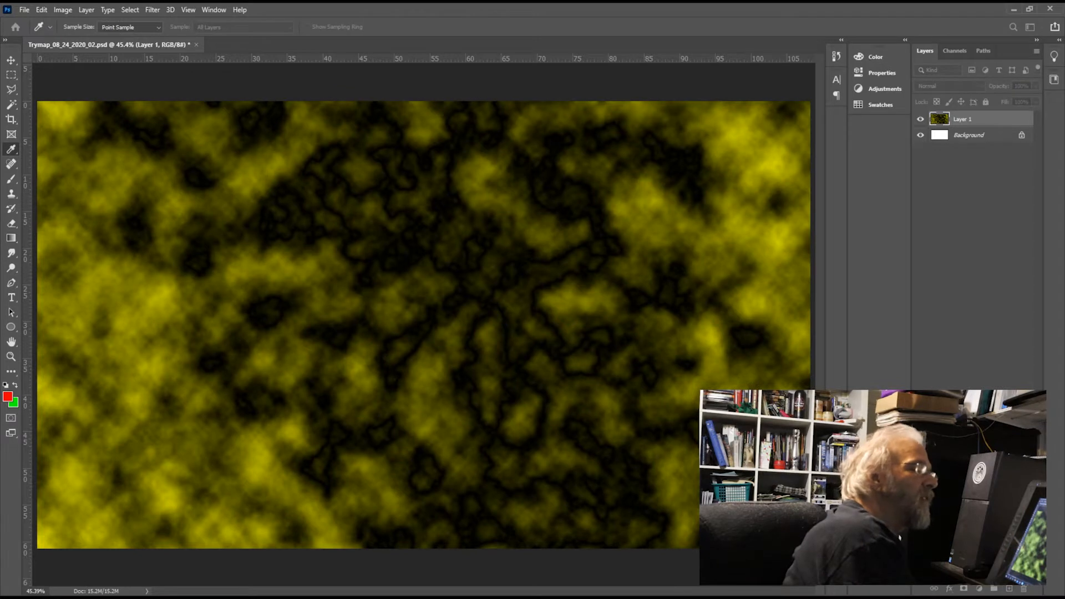
{"action": "key", "text": "ctrl+shift+u"}
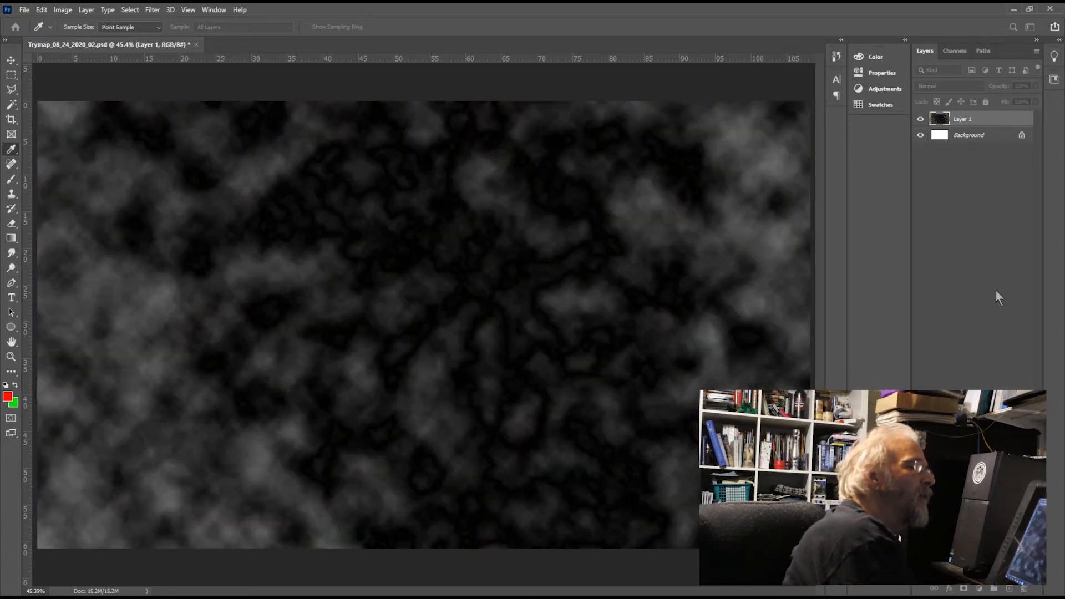
{"action": "key", "text": "g"}
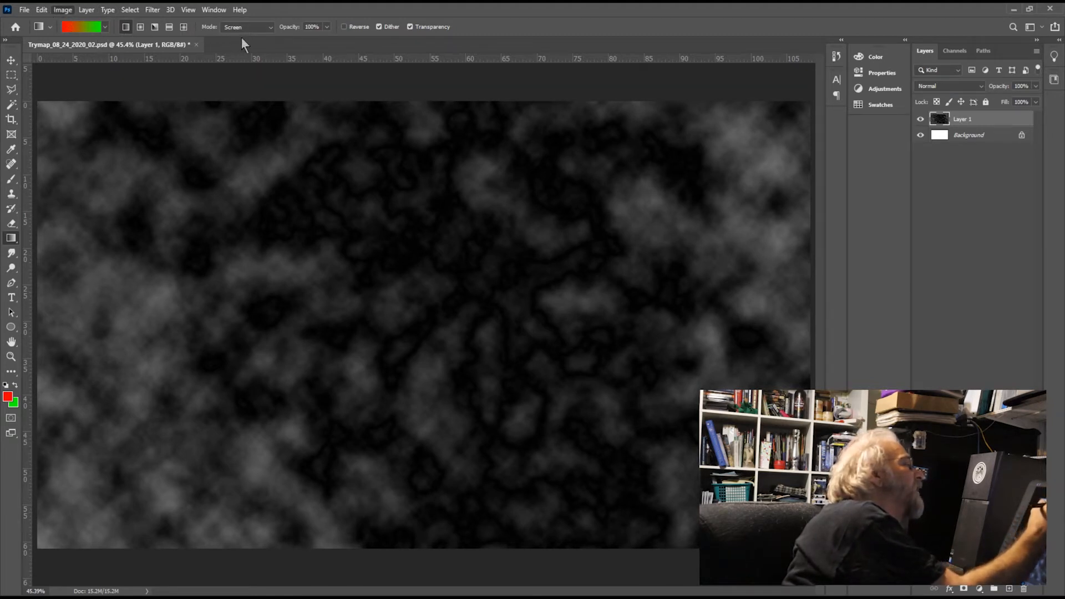
{"action": "key", "text": "i"}
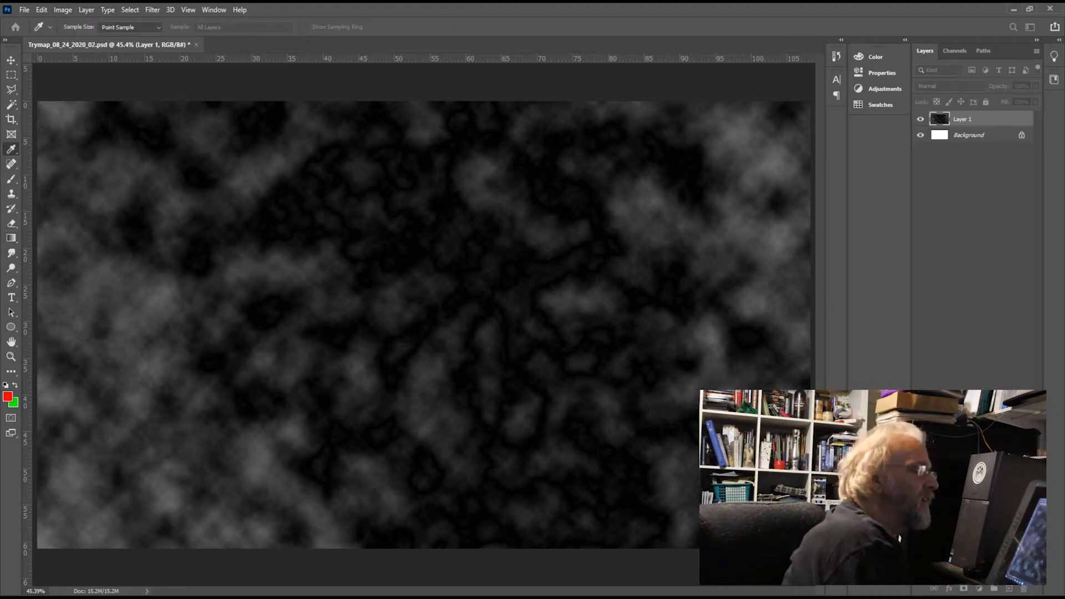
{"action": "key", "text": "ctrl+z"}
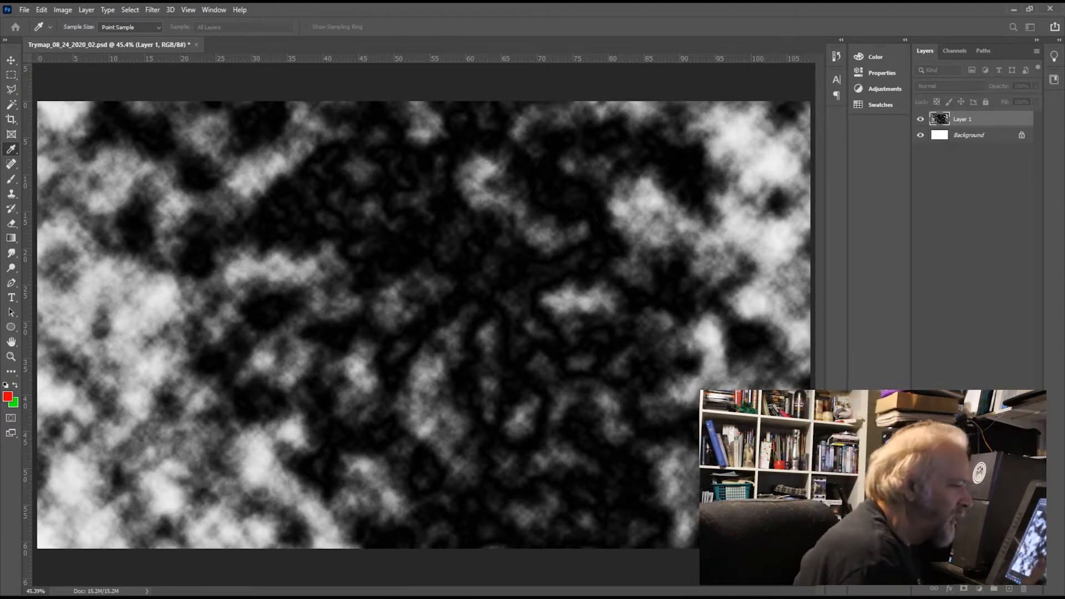
{"action": "key", "text": "g"}
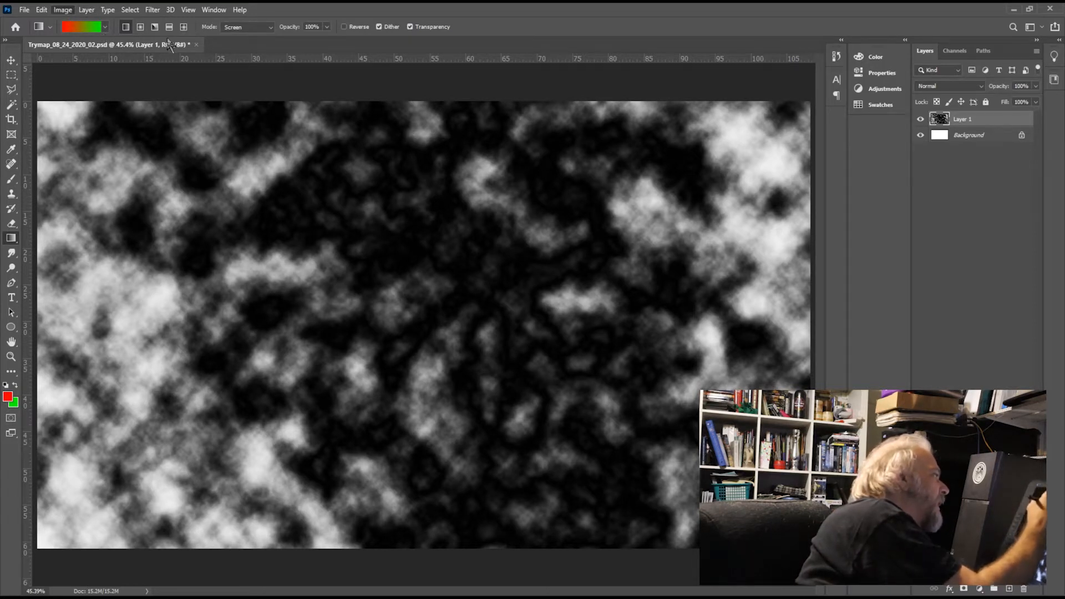
{"action": "key", "text": "i"}
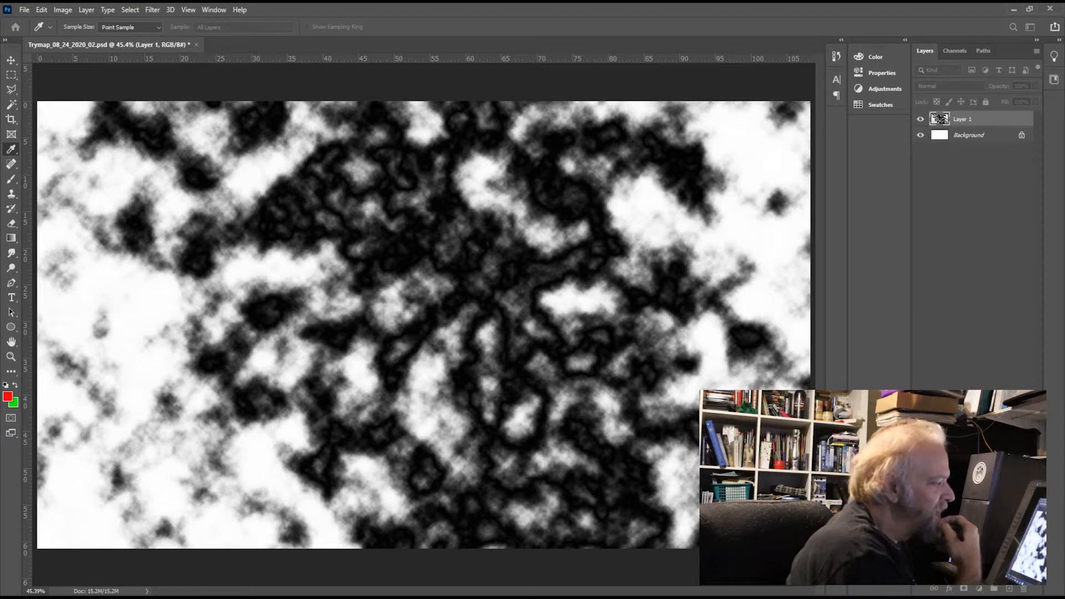
{"action": "key", "text": "g"}
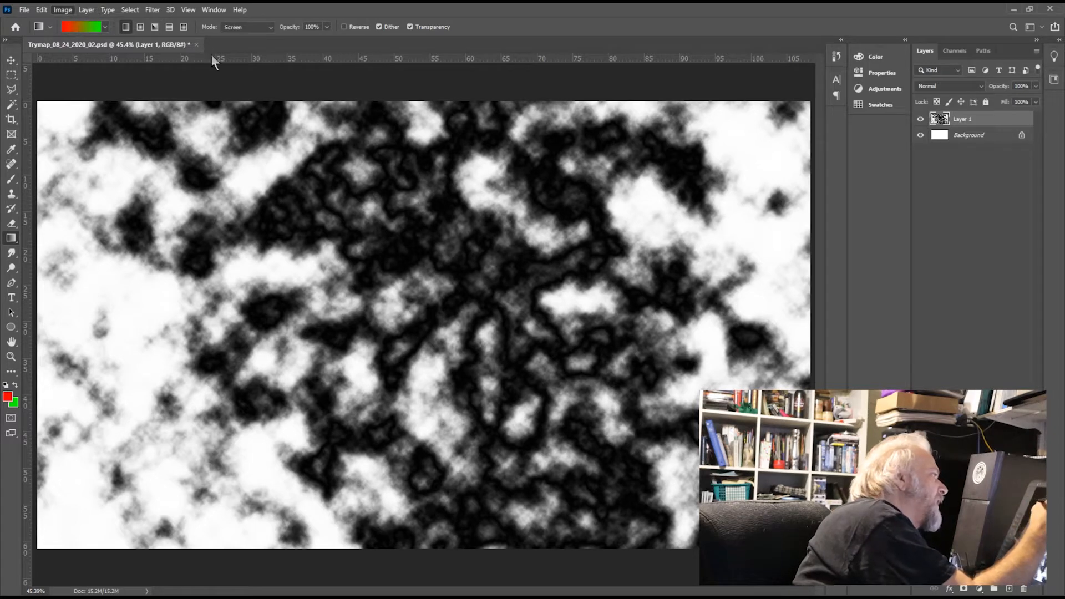
{"action": "key", "text": "ctrl+i"}
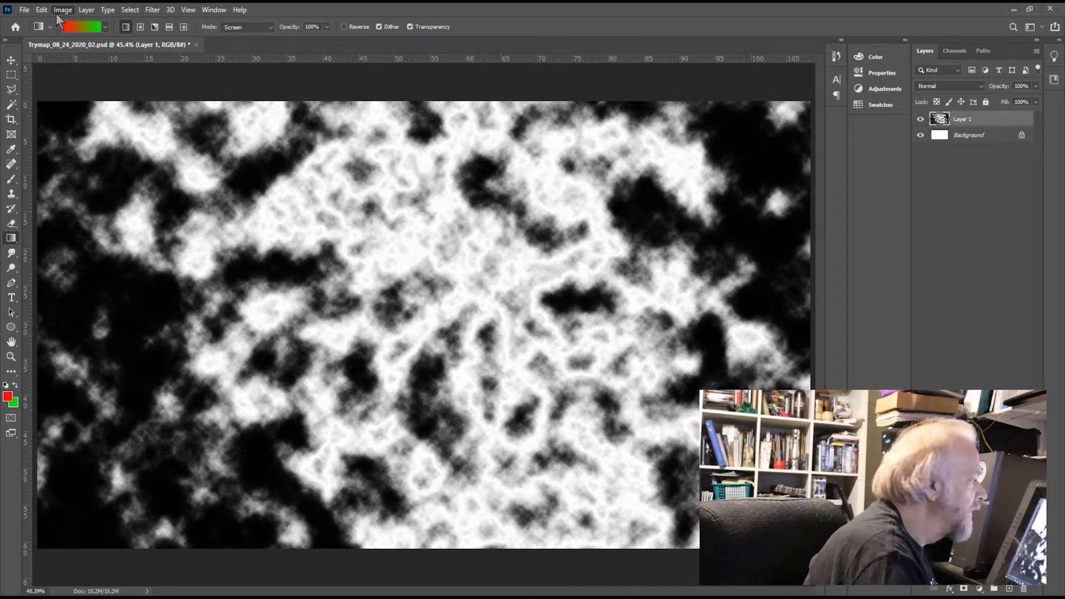
{"action": "left_click_drag", "start_coordinate": [429, 154], "coordinate": [421, 159]}
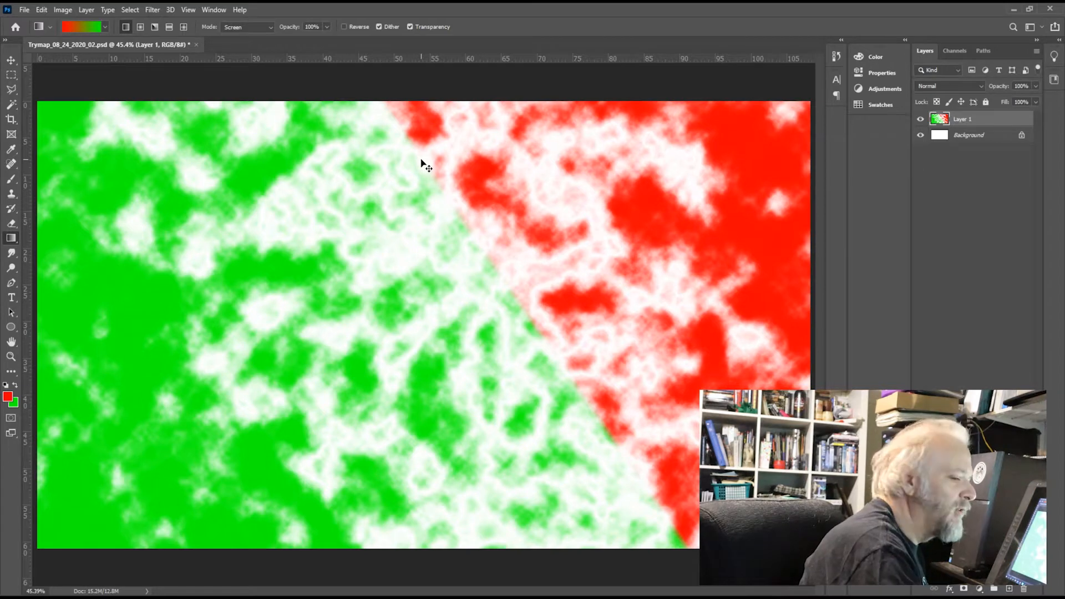
{"action": "key", "text": "ctrl+z"}
{"action": "key", "text": "ctrl+z"}
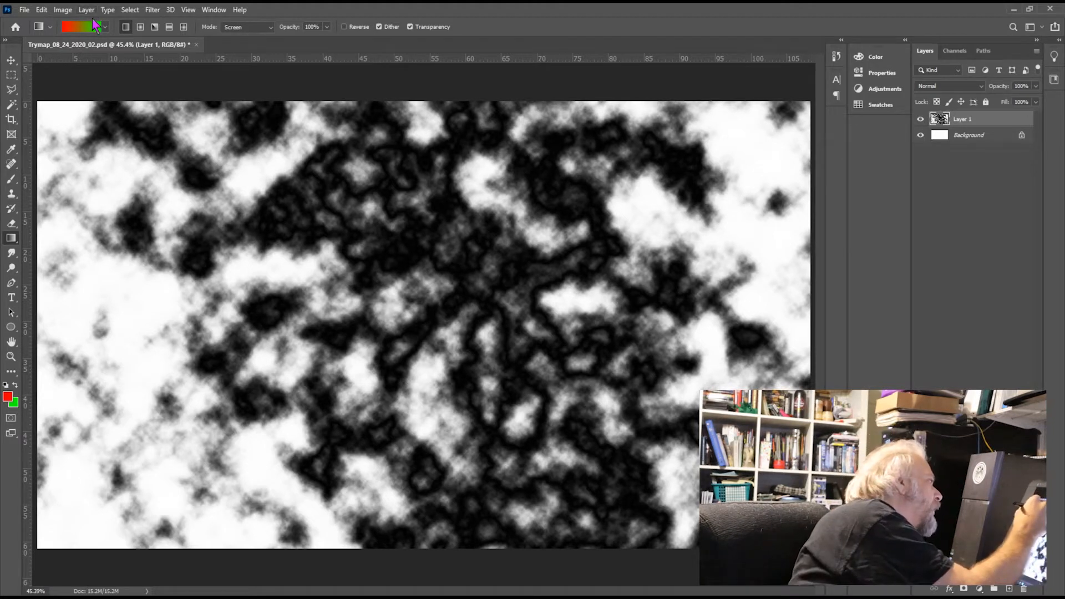
Step: Select the large white area at the image's lower left with the Magic Wand, add a new layer and clear the selection
{"action": "left_click", "coordinate": [13, 105]}
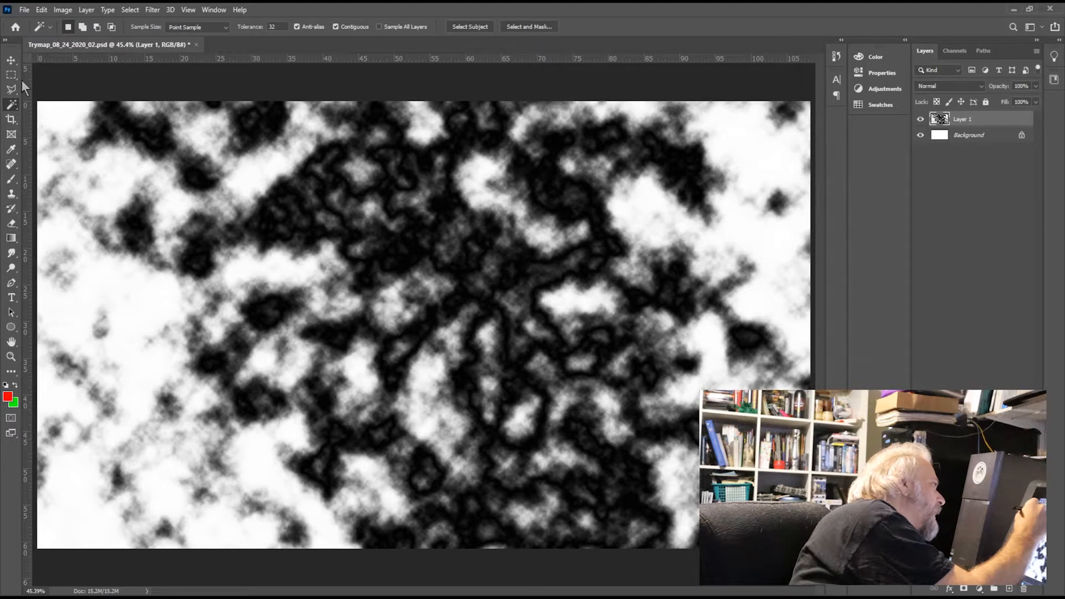
{"action": "left_click", "coordinate": [118, 320]}
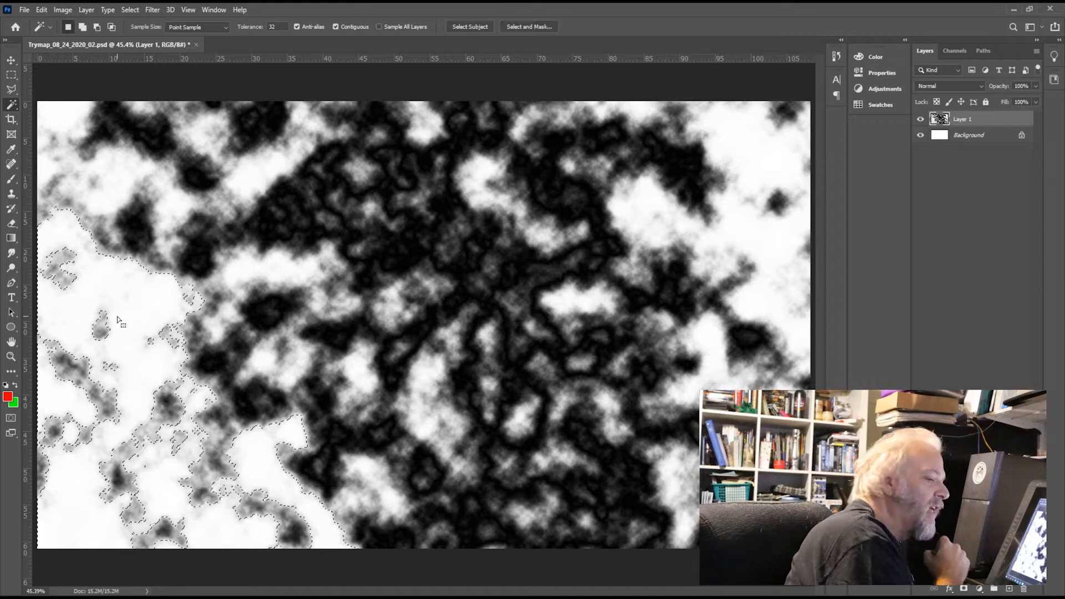
{"action": "left_click", "coordinate": [1010, 589]}
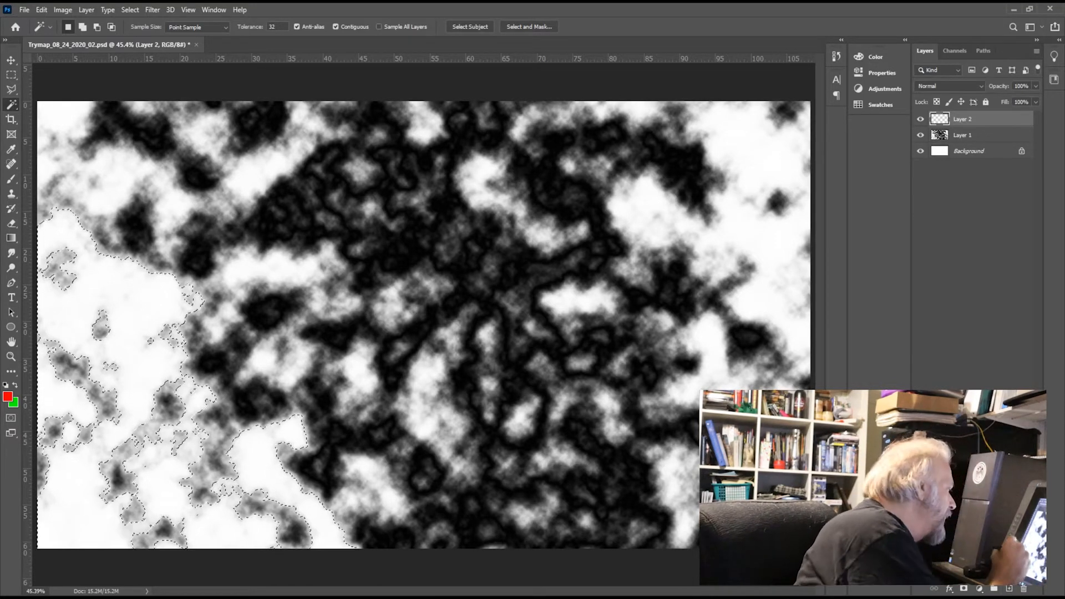
{"action": "key", "text": "ctrl+d"}
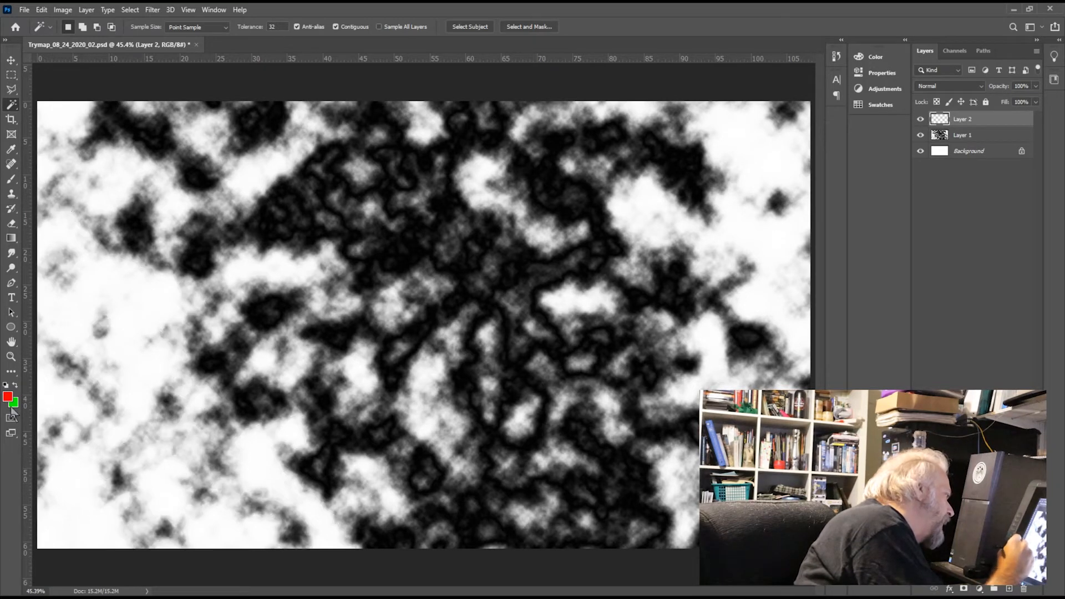
Step: Set the foreground colour to medium green and select Layer 1's large lower-left white area with the Magic Wand
{"action": "key", "text": "i"}
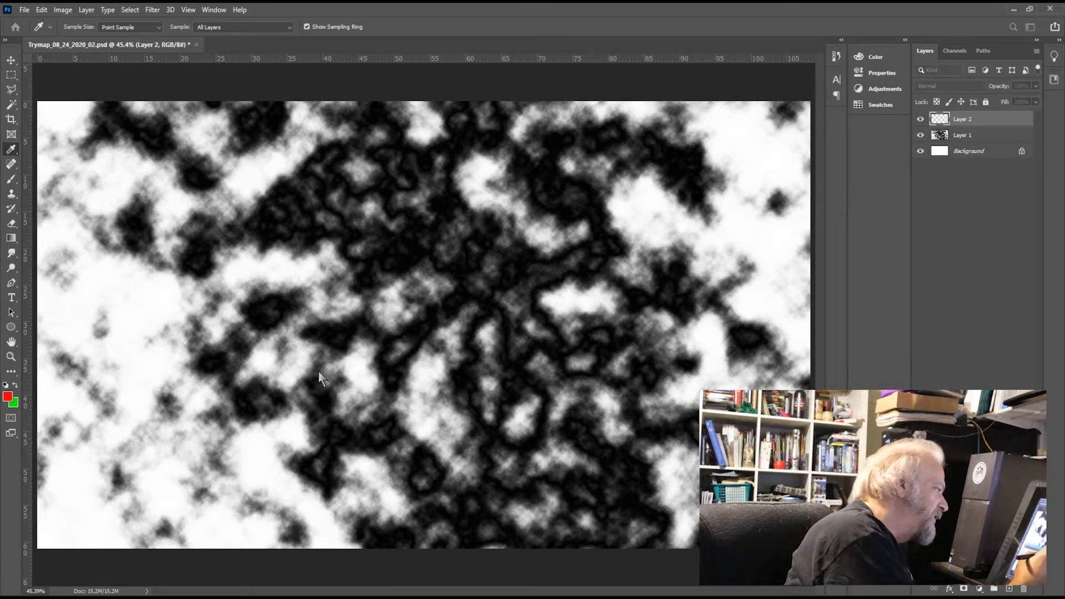
{"action": "key", "text": "w"}
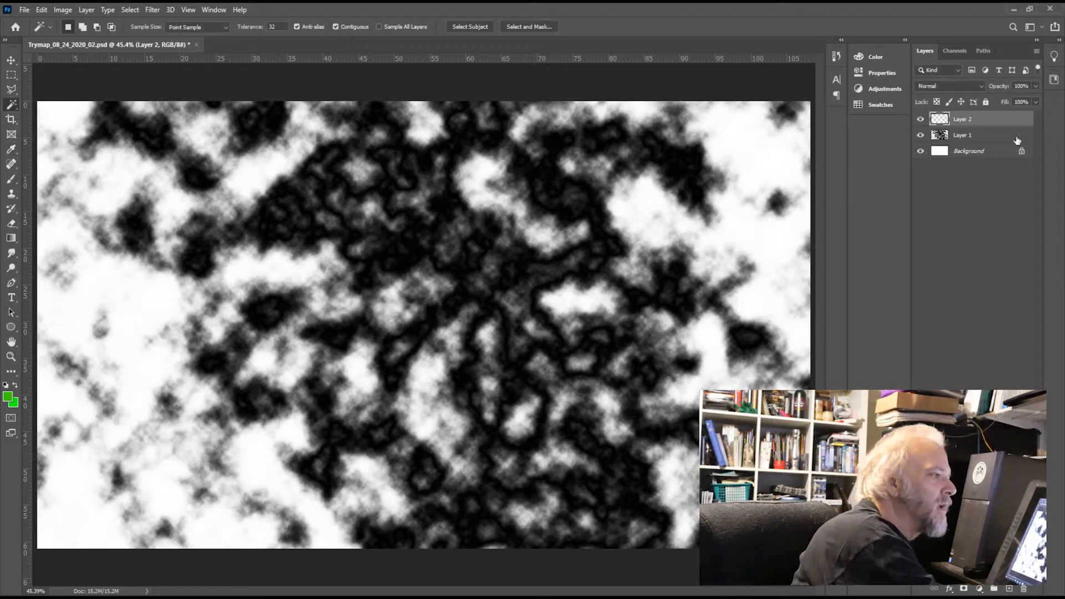
{"action": "left_click", "coordinate": [980, 133]}
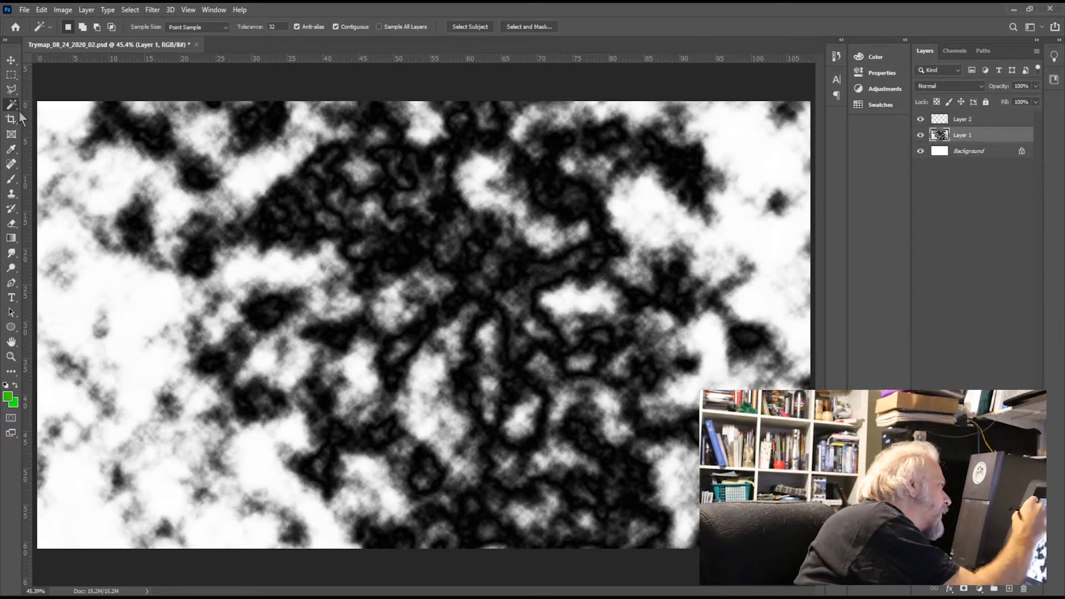
{"action": "left_click", "coordinate": [138, 386]}
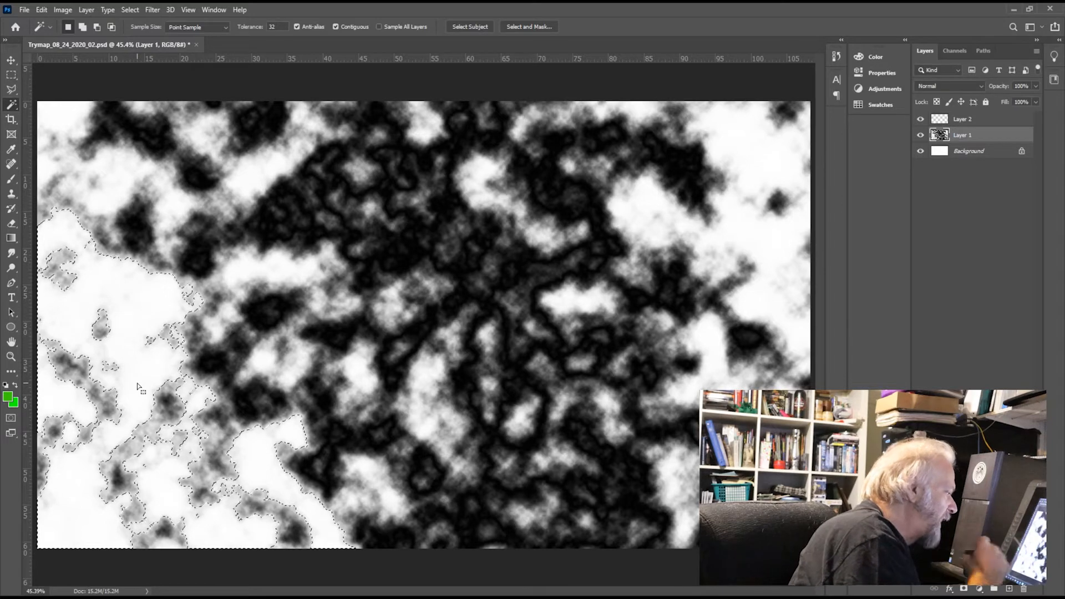
Step: Fill the selected area with green on Layer 2 using the Paint Bucket and clear the selection
{"action": "left_click", "coordinate": [984, 124]}
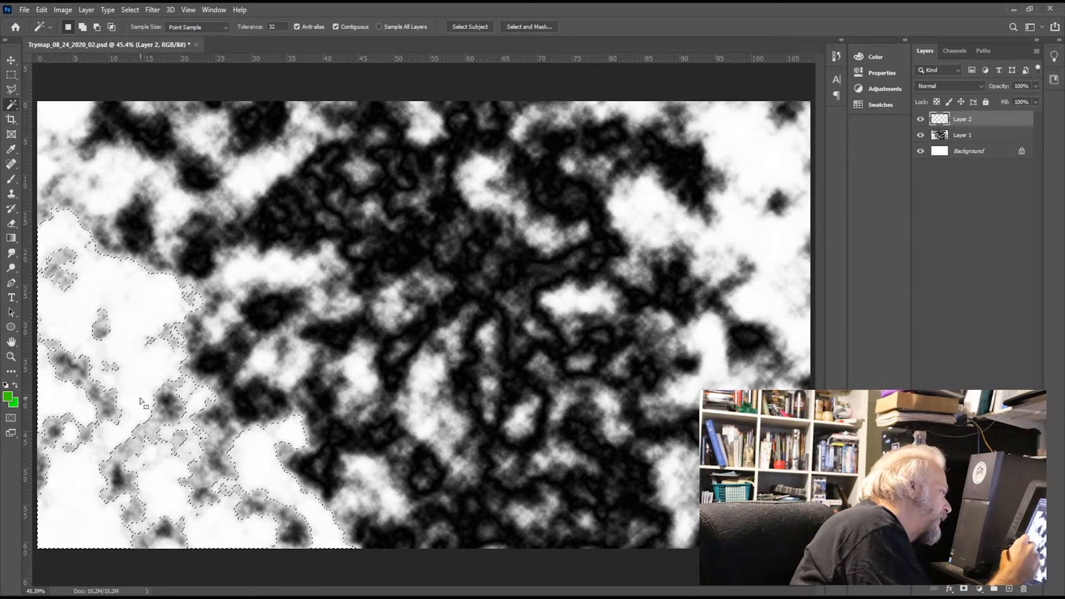
{"action": "left_click", "coordinate": [12, 238]}
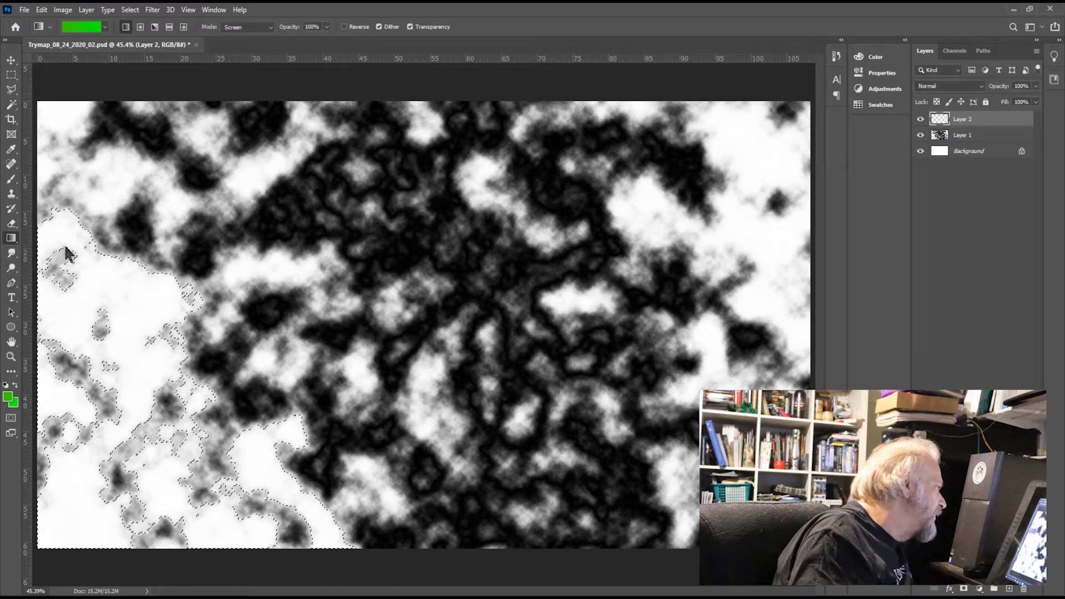
{"action": "key", "text": "shift+g"}
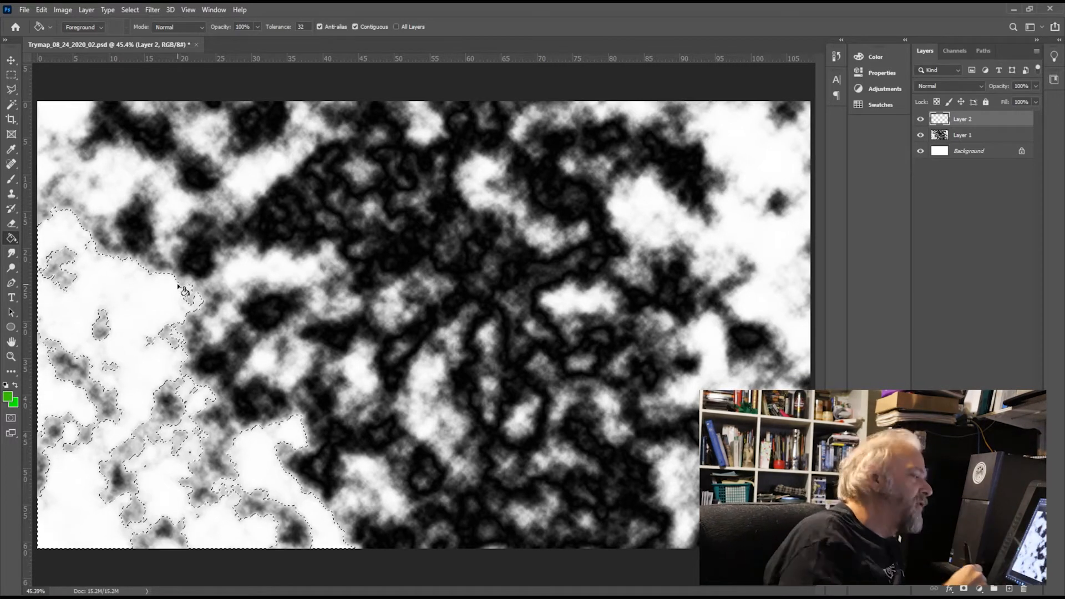
{"action": "left_click", "coordinate": [137, 312]}
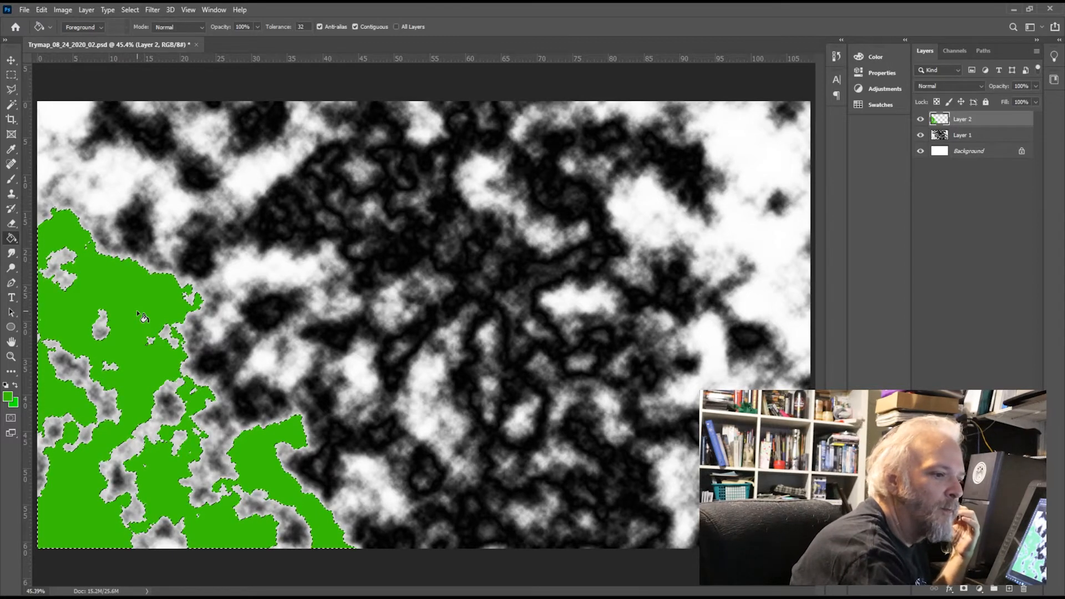
{"action": "key", "text": "ctrl+z"}
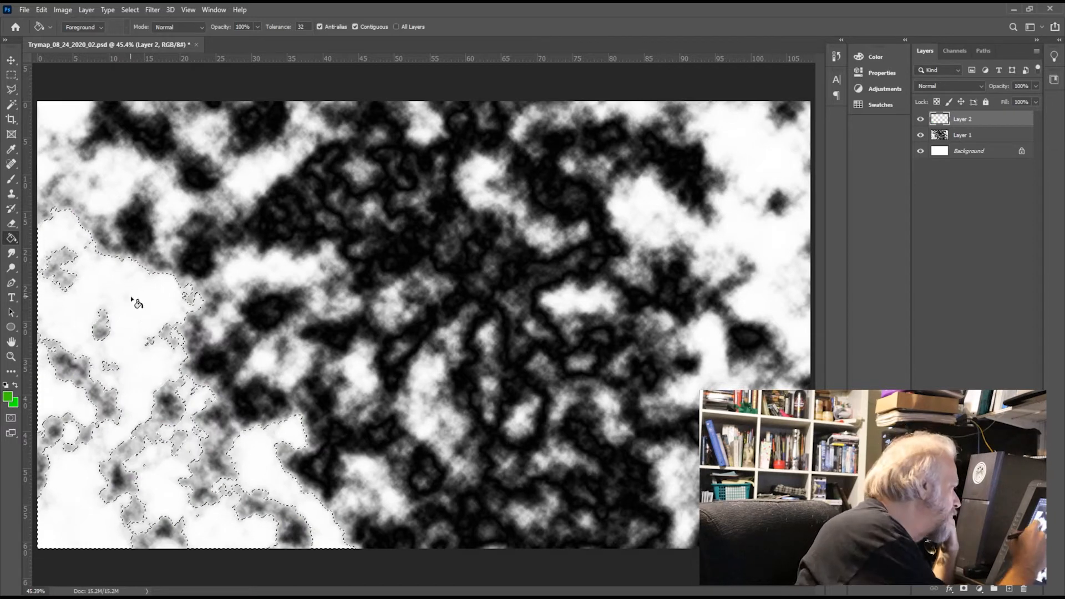
{"action": "left_click", "coordinate": [136, 303]}
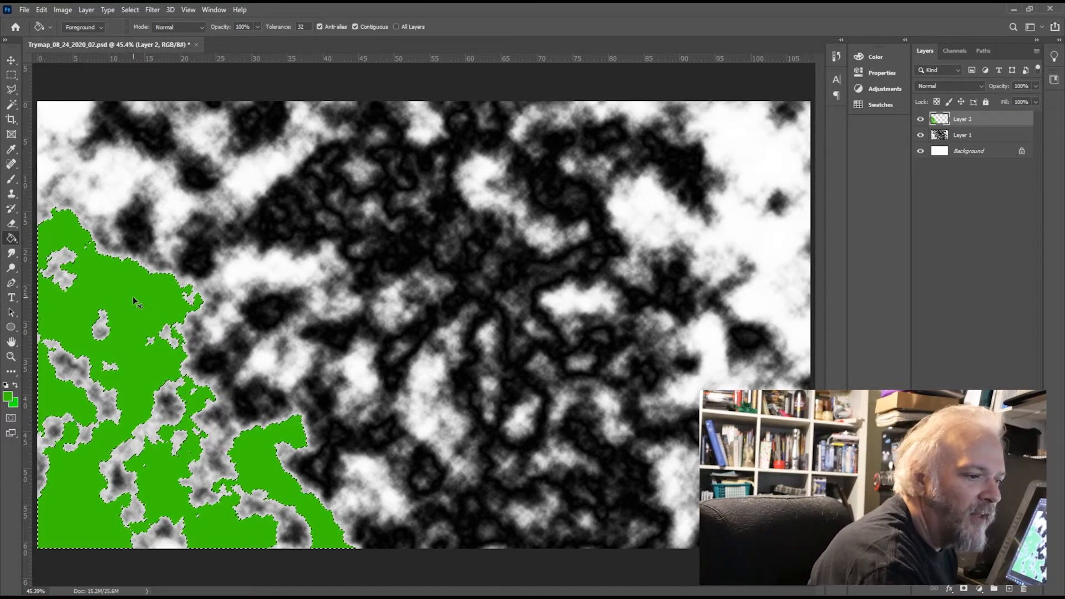
{"action": "key", "text": "ctrl+d"}
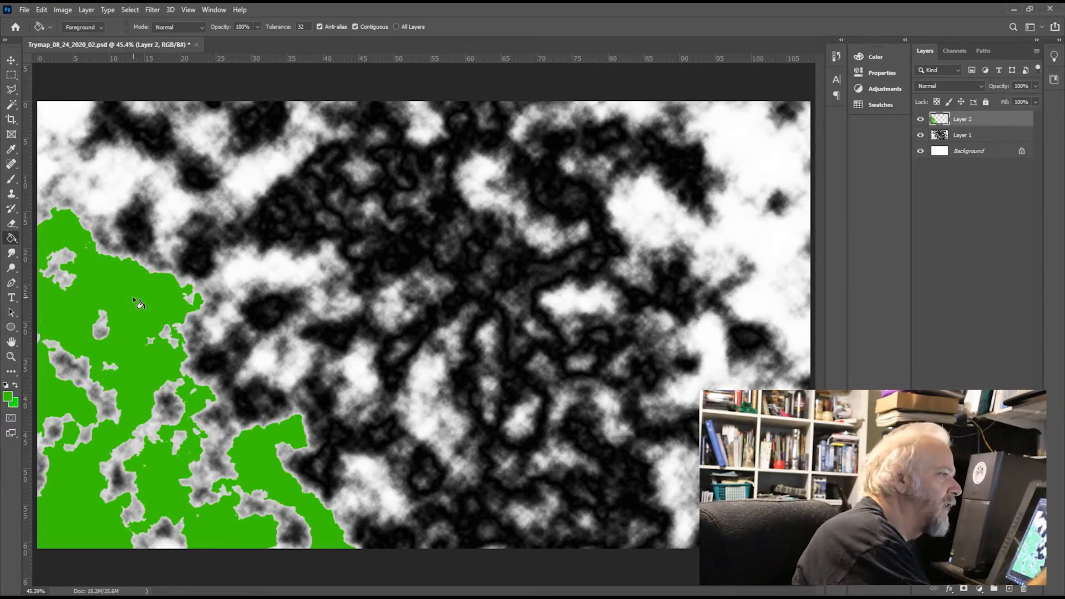
Step: Select Layer 1's white area in the image's upper-left corner with the Magic Wand and fill it with green on Layer 2
{"action": "left_click", "coordinate": [991, 134]}
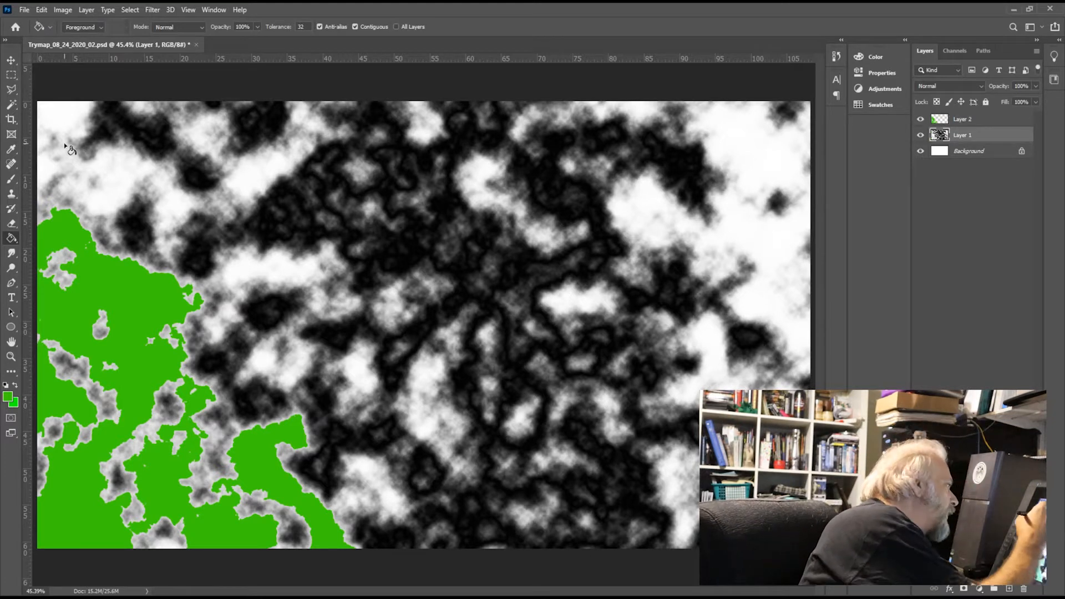
{"action": "left_click", "coordinate": [12, 104]}
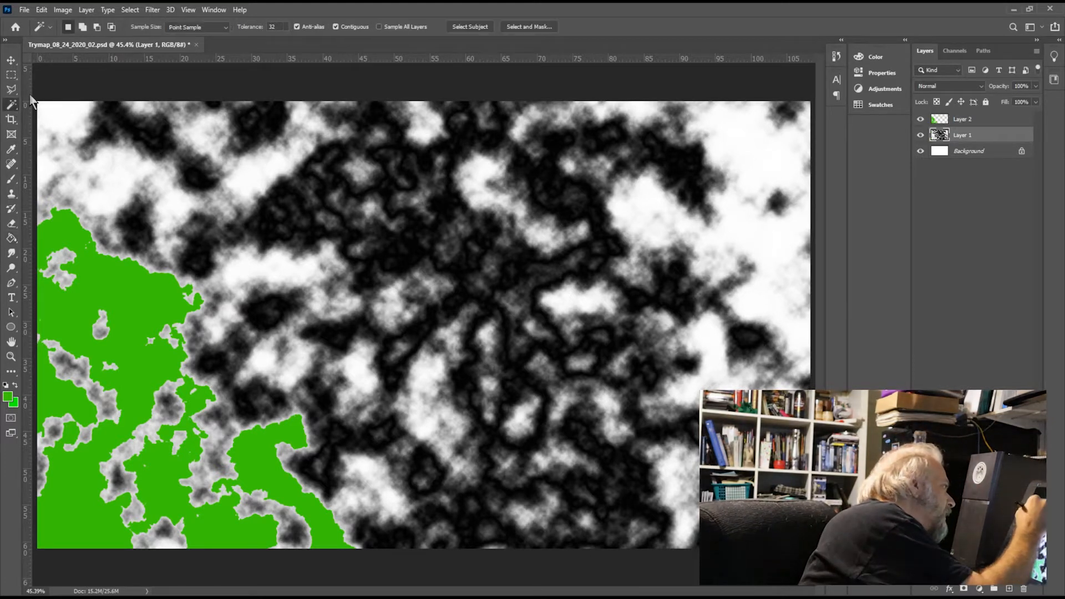
{"action": "left_click", "coordinate": [117, 170]}
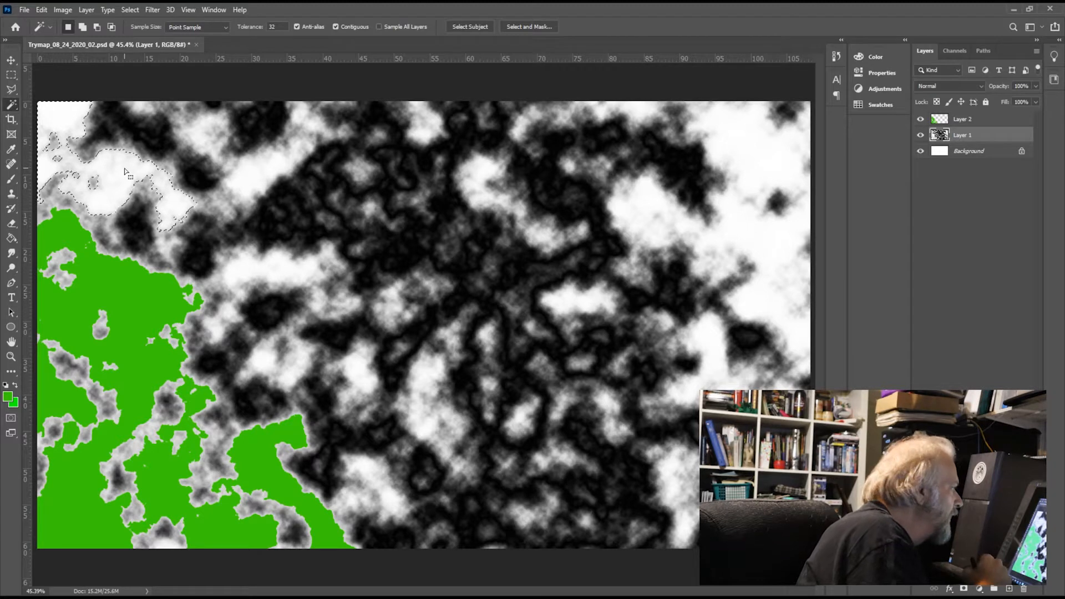
{"action": "left_click", "coordinate": [992, 118]}
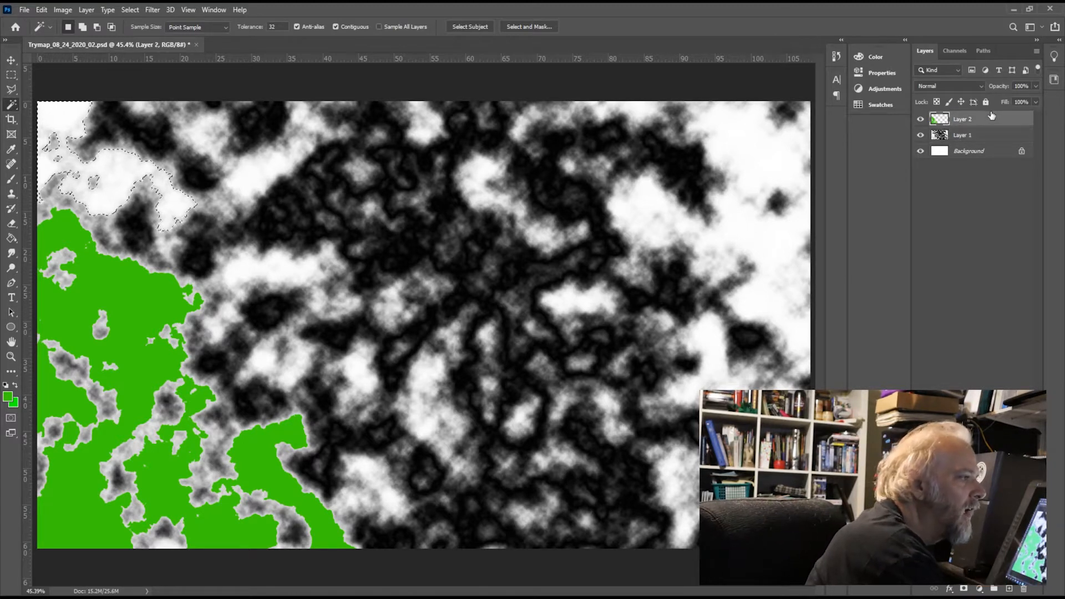
{"action": "left_click", "coordinate": [11, 238]}
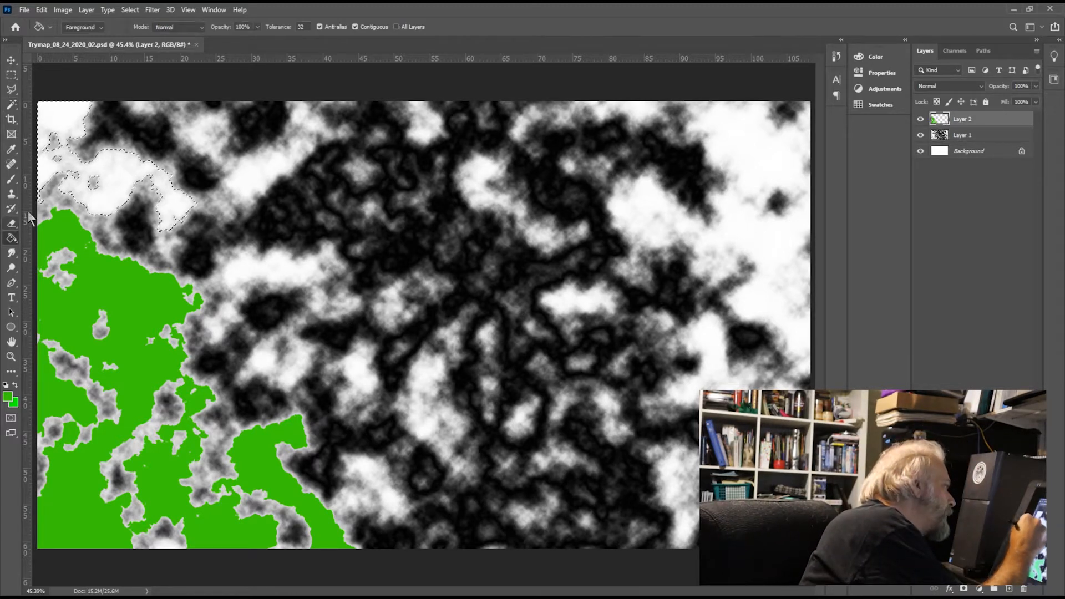
{"action": "left_click", "coordinate": [70, 118]}
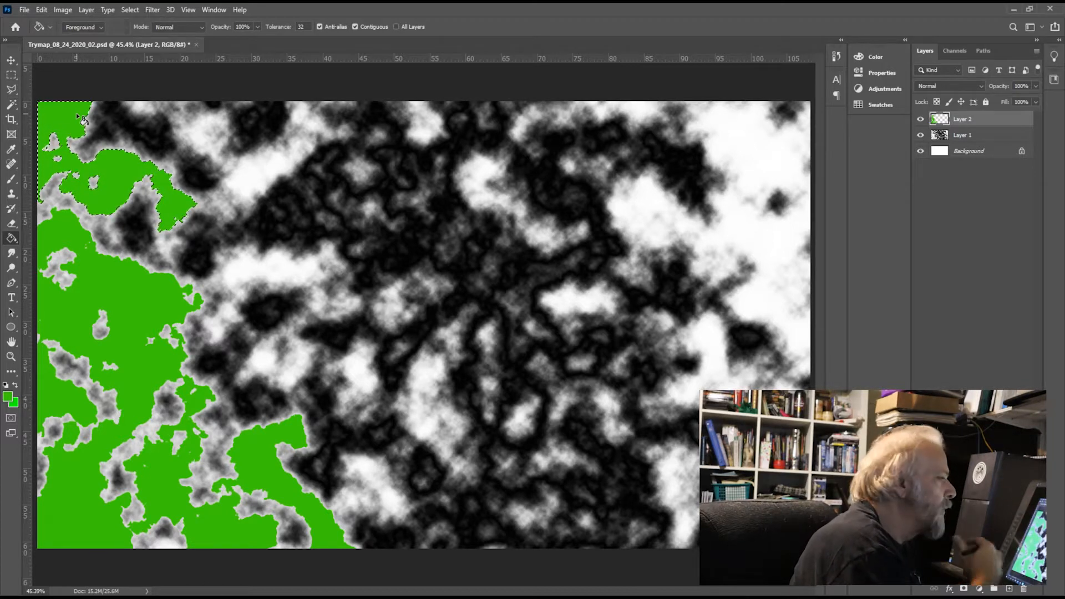
{"action": "left_click", "coordinate": [992, 136]}
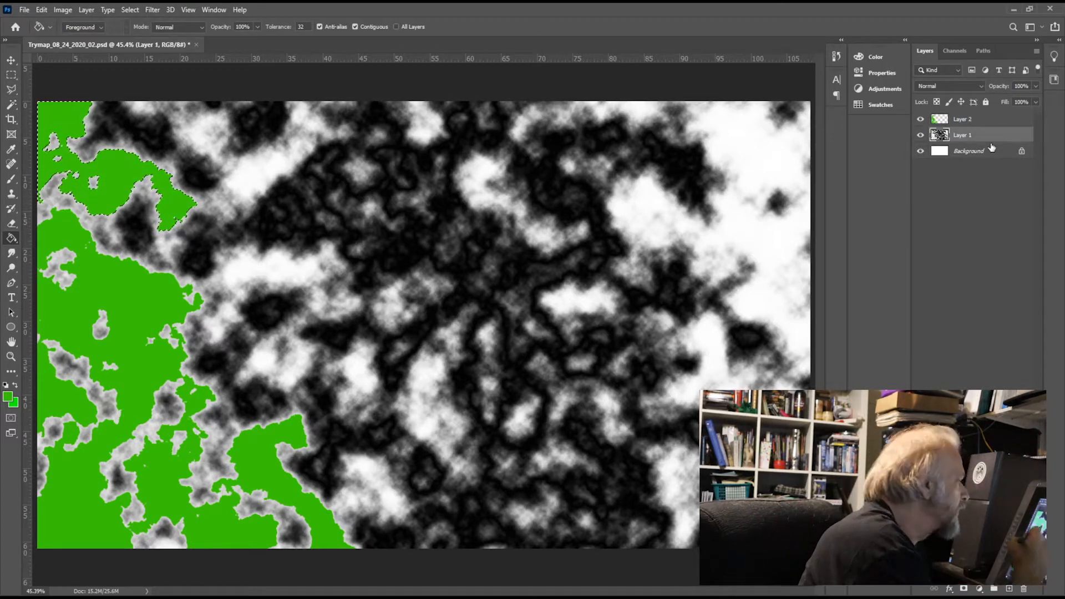
{"action": "left_click", "coordinate": [11, 105]}
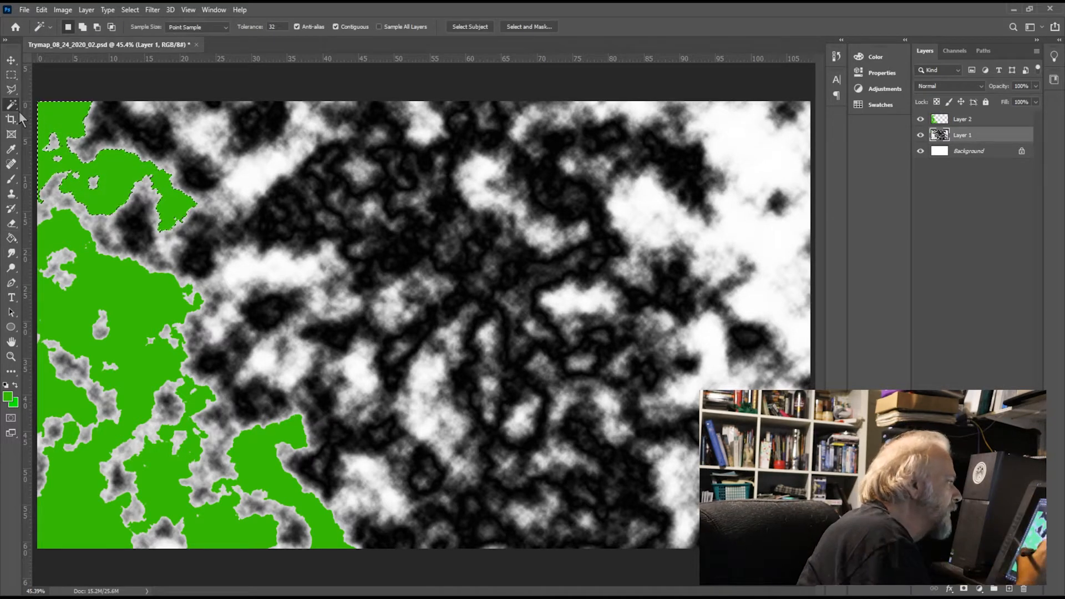
{"action": "left_click", "coordinate": [258, 176]}
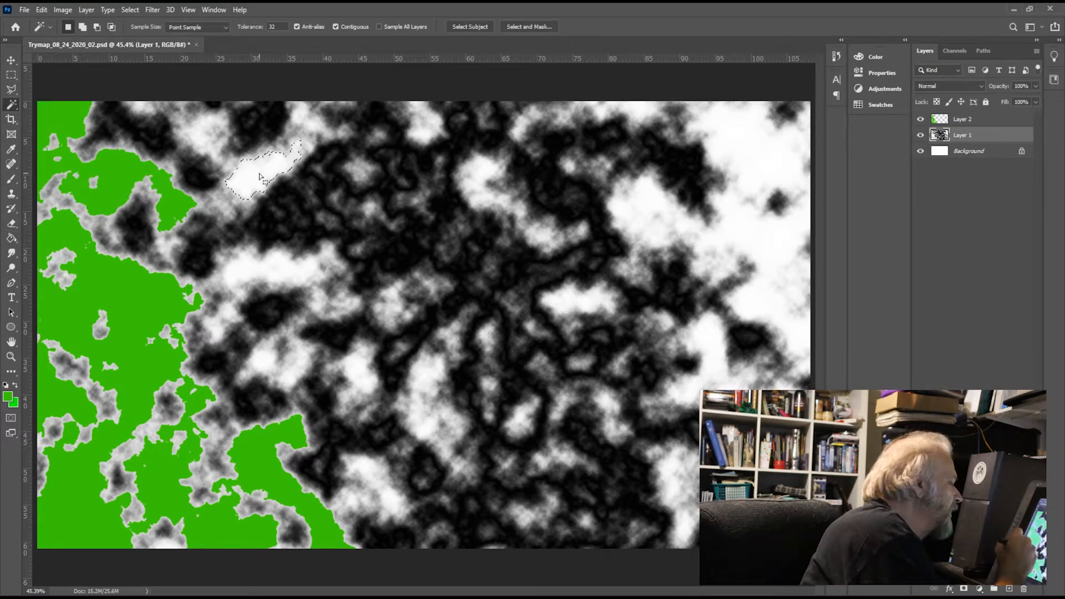
{"action": "left_click", "coordinate": [986, 120]}
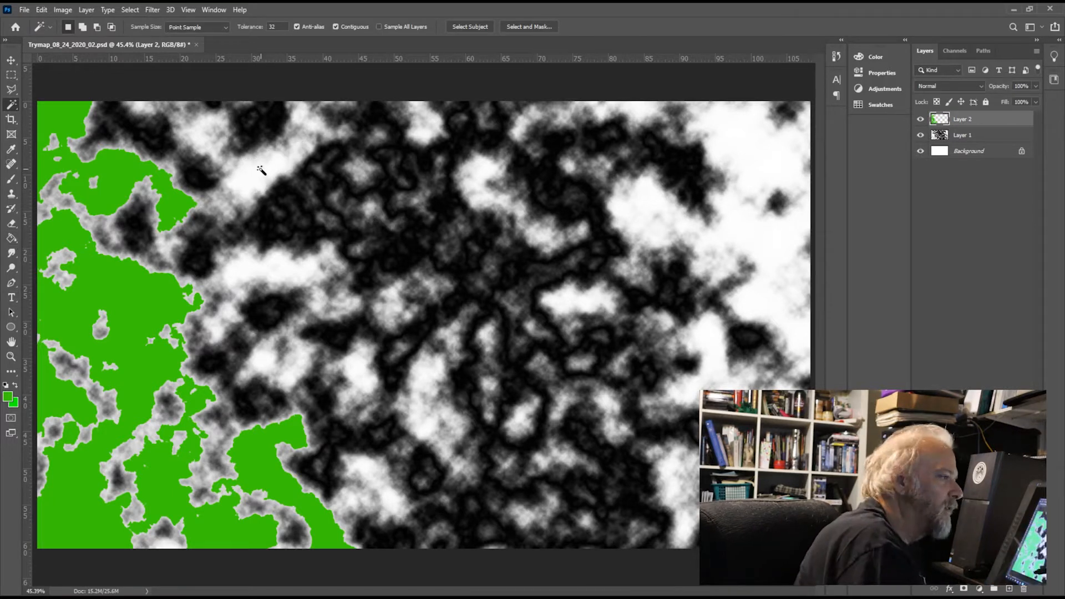
{"action": "left_click", "coordinate": [983, 137]}
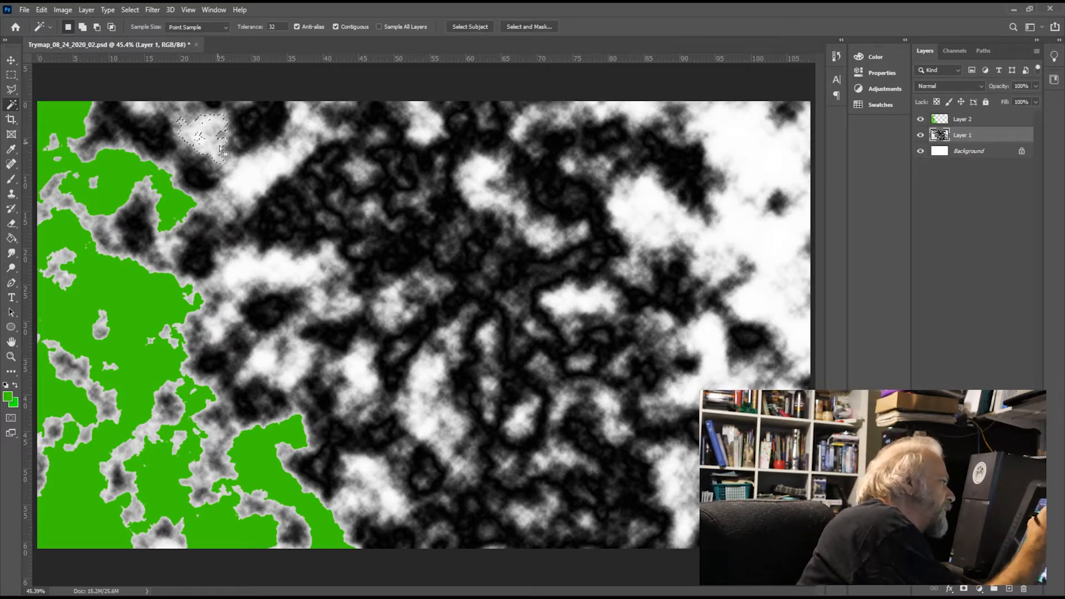
{"action": "left_click", "coordinate": [984, 126]}
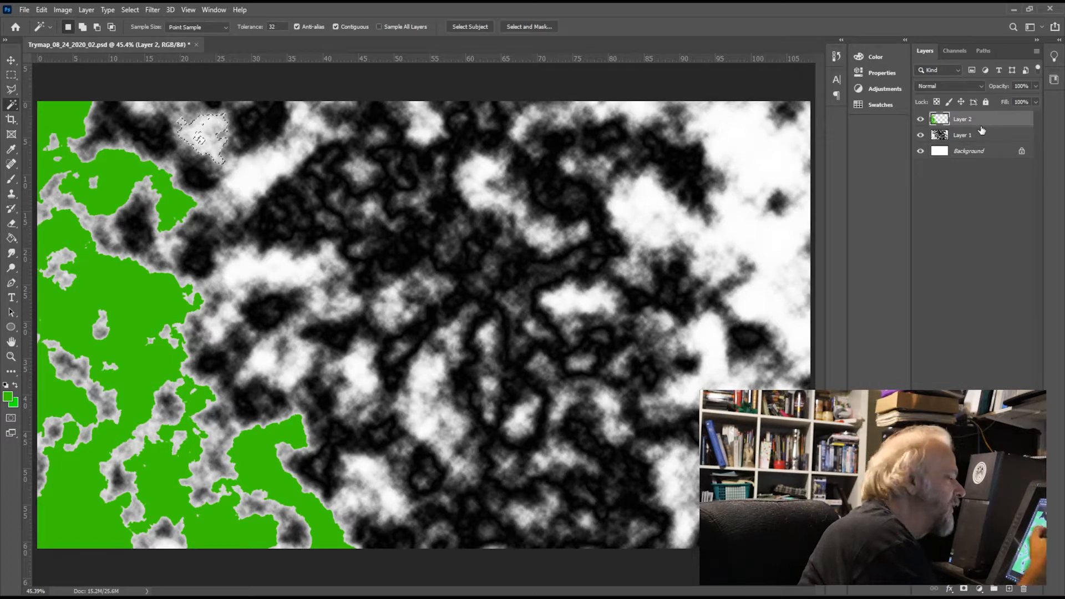
{"action": "left_click", "coordinate": [90, 320]}
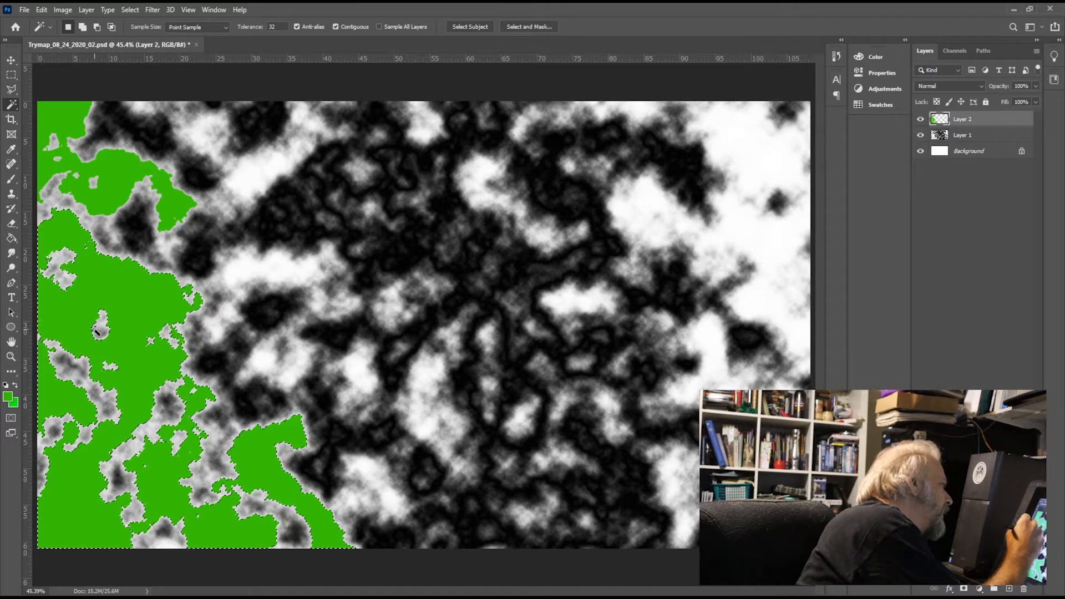
{"action": "left_click", "coordinate": [10, 240]}
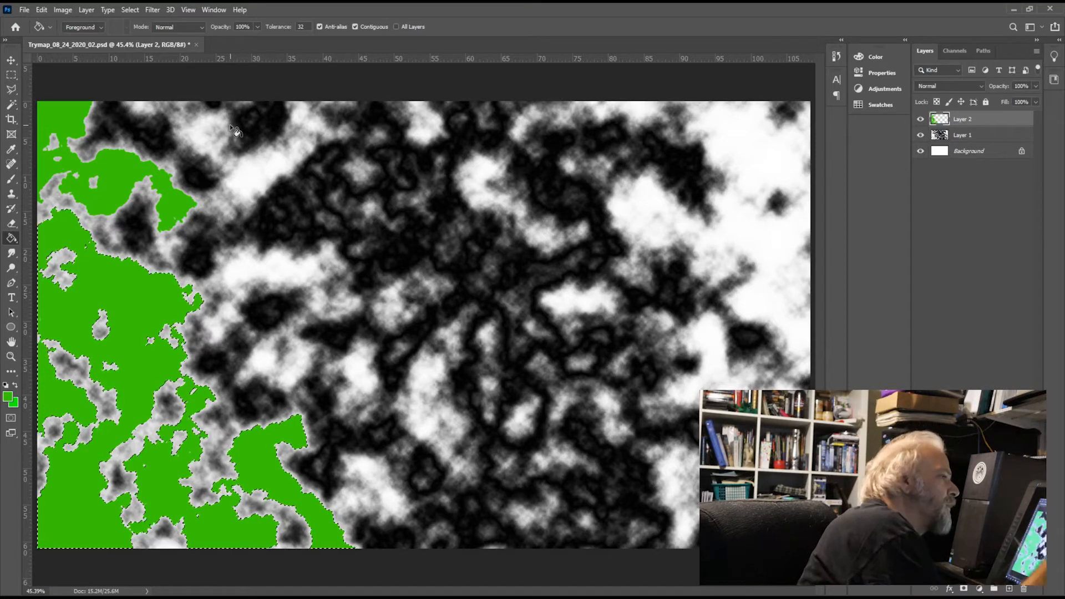
Step: Select Layer 1's small white patch near the image's top edge, right of the green corner, and fill it with green on Layer 2
{"action": "key", "text": "alt+bracketleft"}
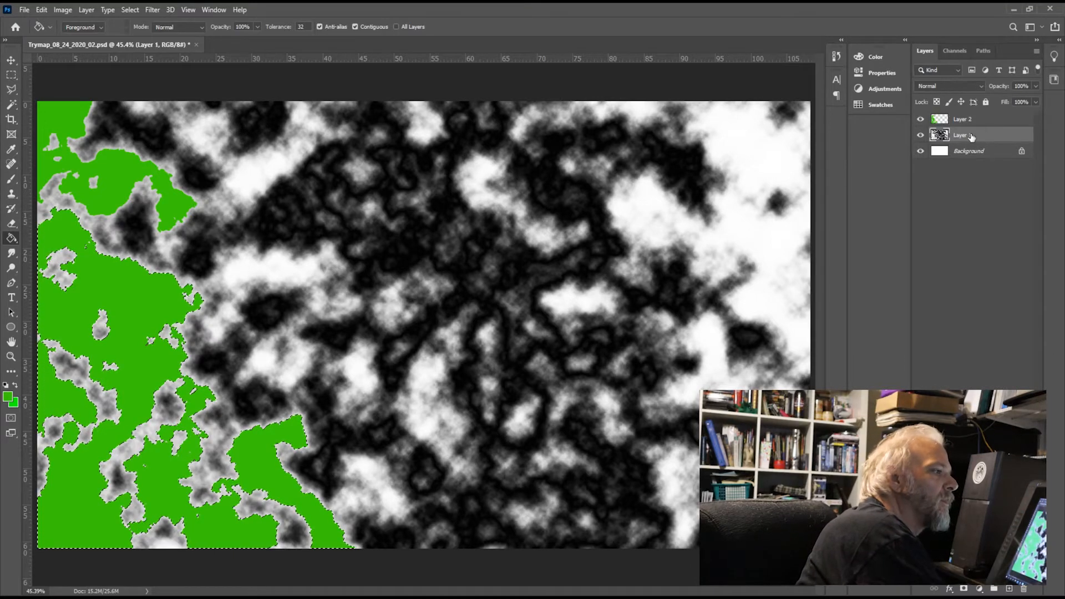
{"action": "left_click", "coordinate": [14, 105]}
{"action": "left_click", "coordinate": [216, 136]}
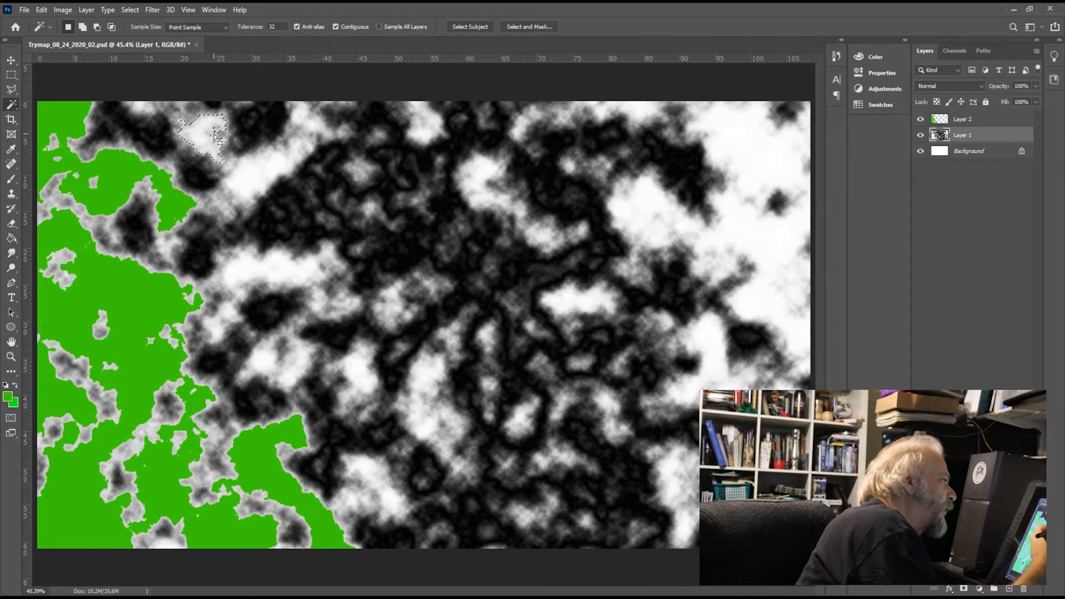
{"action": "left_click", "coordinate": [976, 121]}
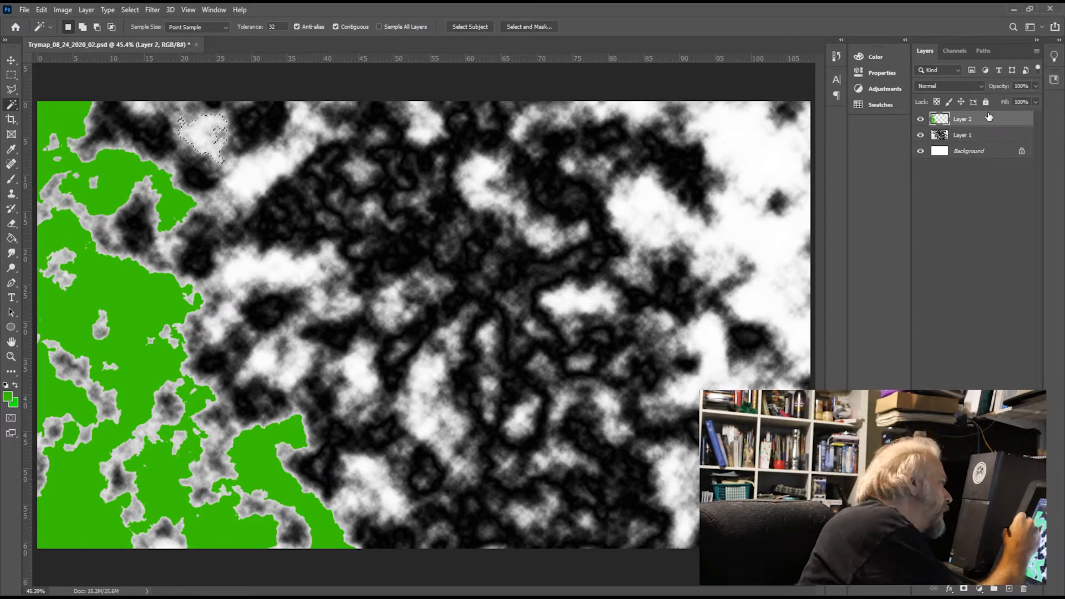
{"action": "key", "text": "g"}
{"action": "left_click", "coordinate": [207, 137]}
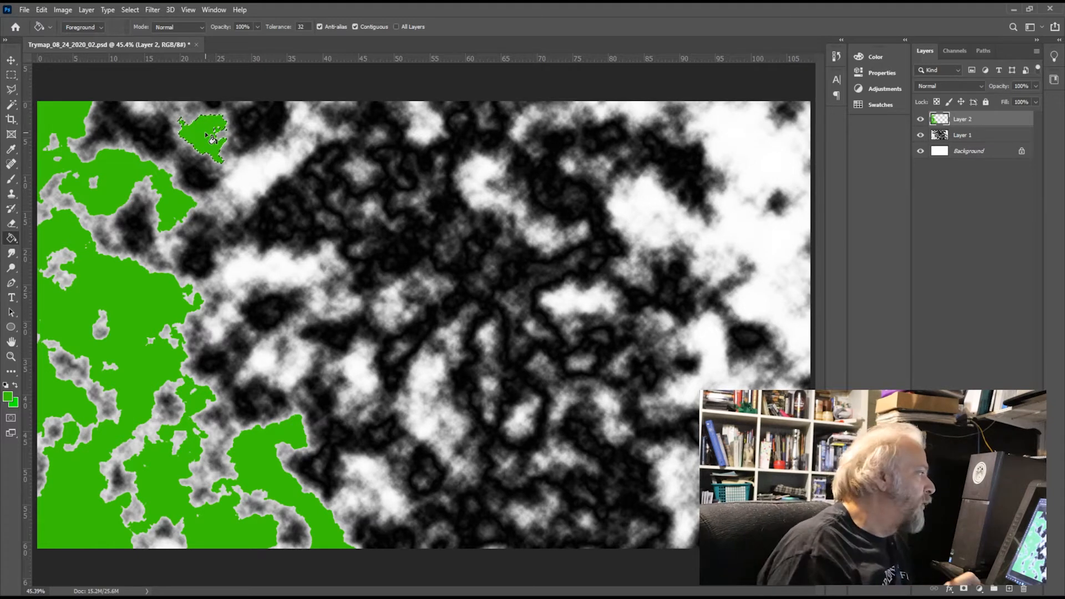
Step: Select Layer 1's diagonal white patch just below the small green top patch and fill it with green on Layer 2
{"action": "left_click", "coordinate": [1001, 137]}
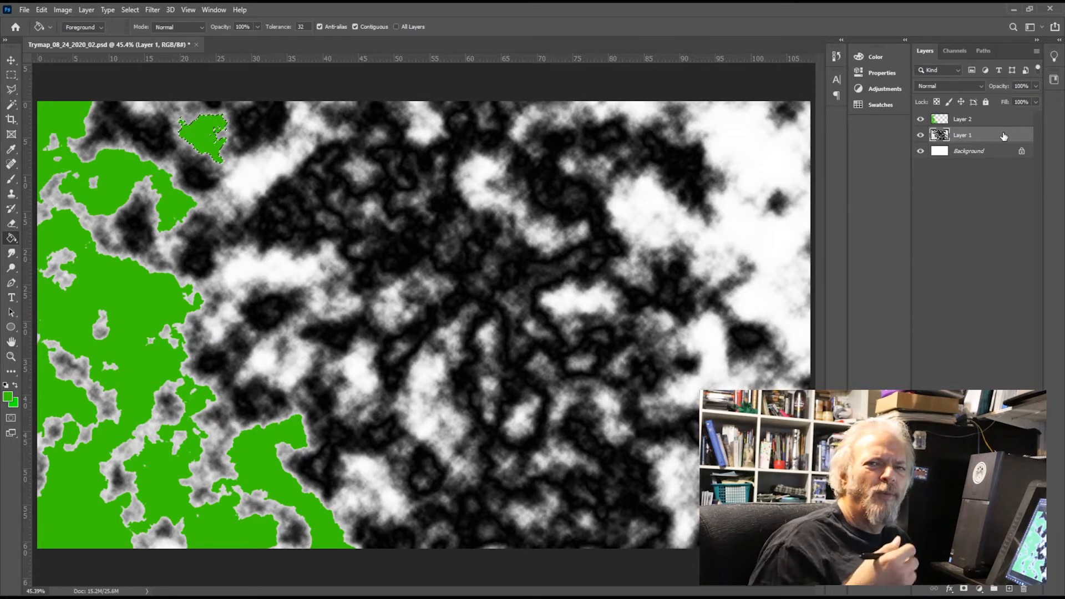
{"action": "key", "text": "w"}
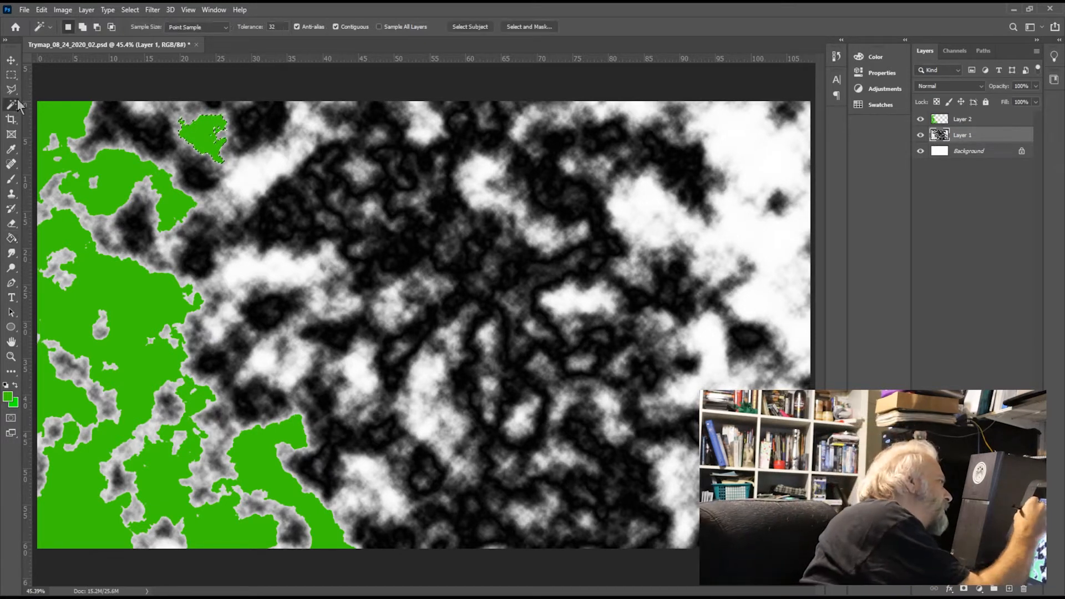
{"action": "left_click", "coordinate": [274, 177]}
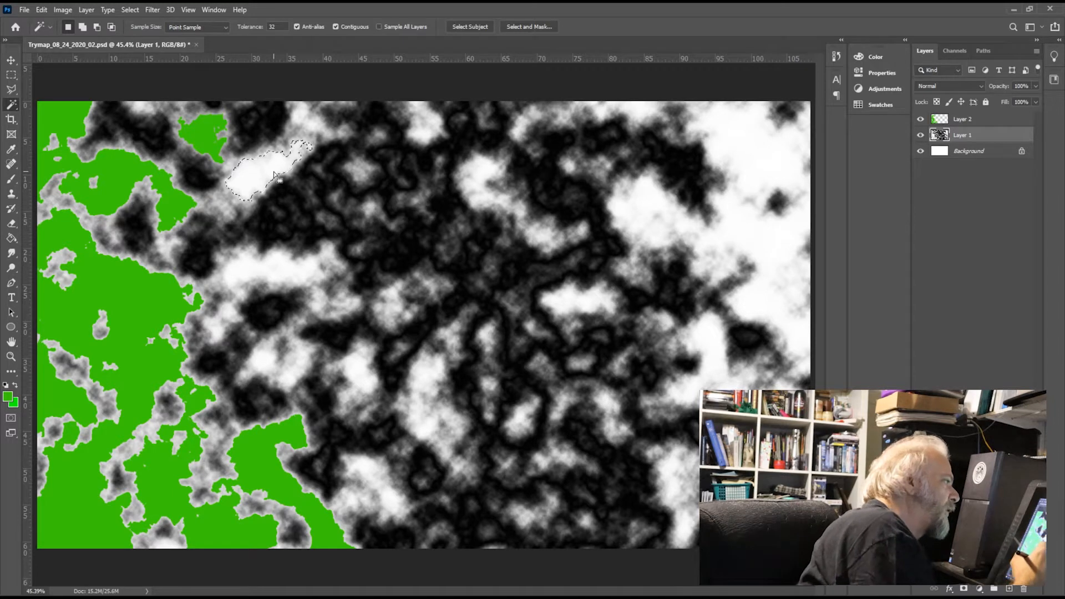
{"action": "left_click", "coordinate": [1002, 119]}
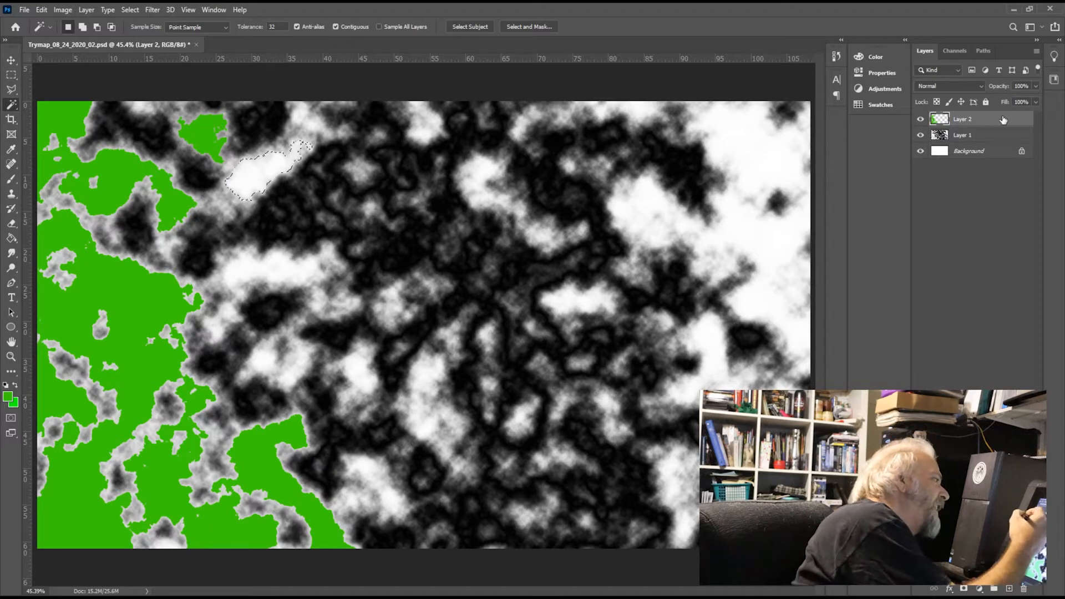
{"action": "left_click", "coordinate": [11, 238]}
{"action": "left_click", "coordinate": [275, 172]}
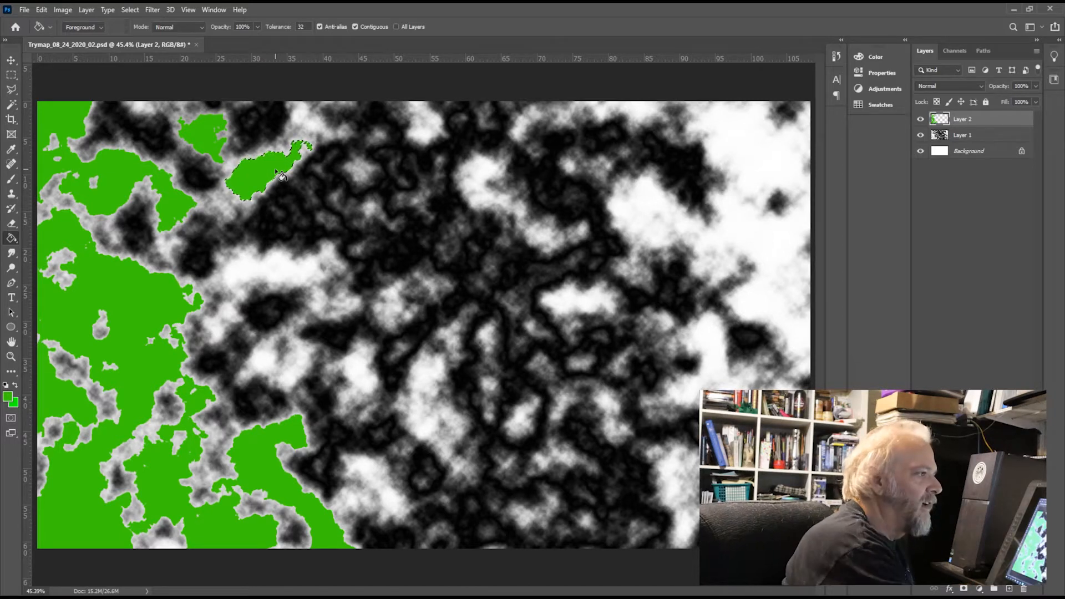
Step: Select Layer 1's elongated horizontal white patch below the diagonal green one and fill it with green on Layer 2
{"action": "left_click", "coordinate": [985, 136]}
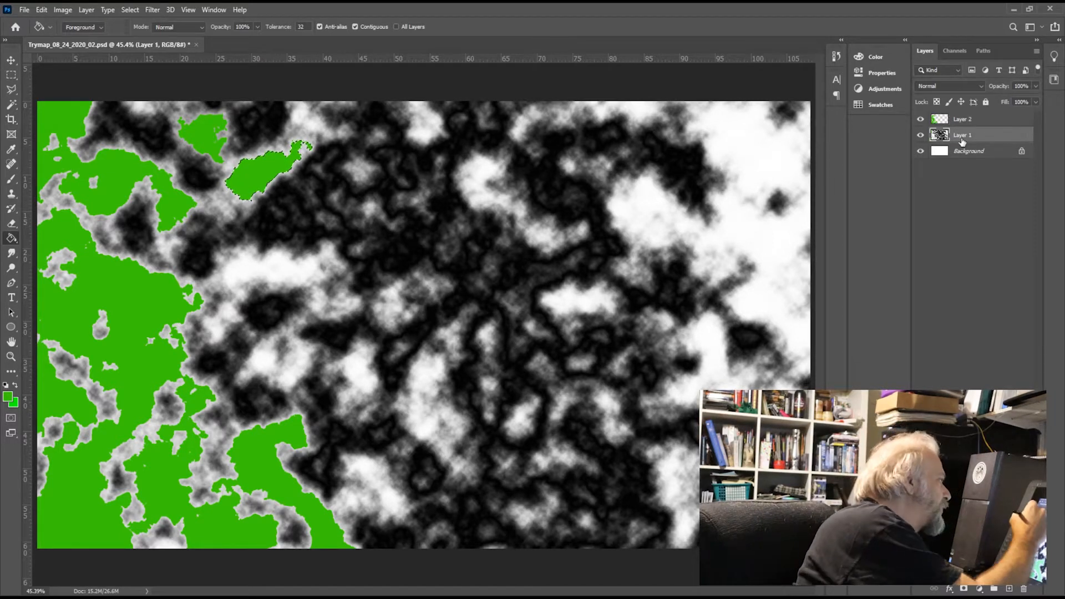
{"action": "left_click", "coordinate": [11, 105]}
{"action": "left_click", "coordinate": [254, 268]}
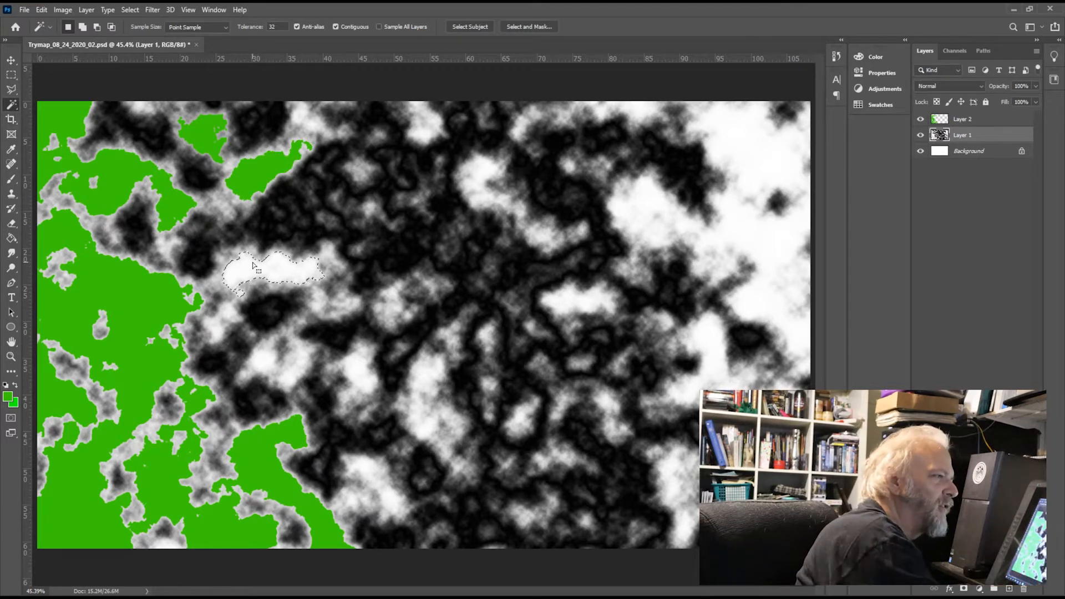
{"action": "left_click", "coordinate": [981, 121]}
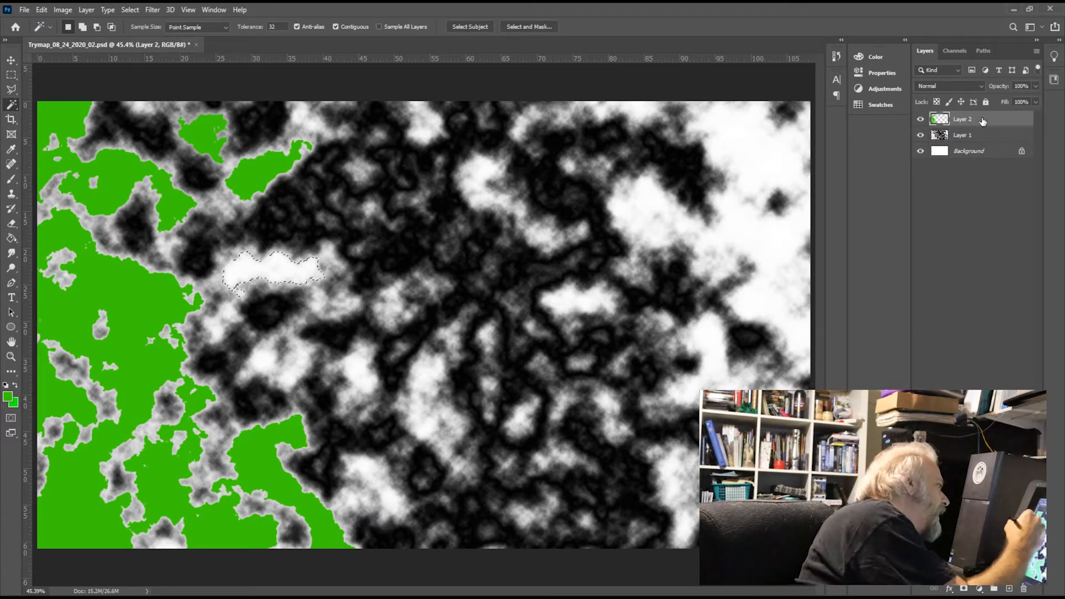
{"action": "left_click", "coordinate": [11, 238]}
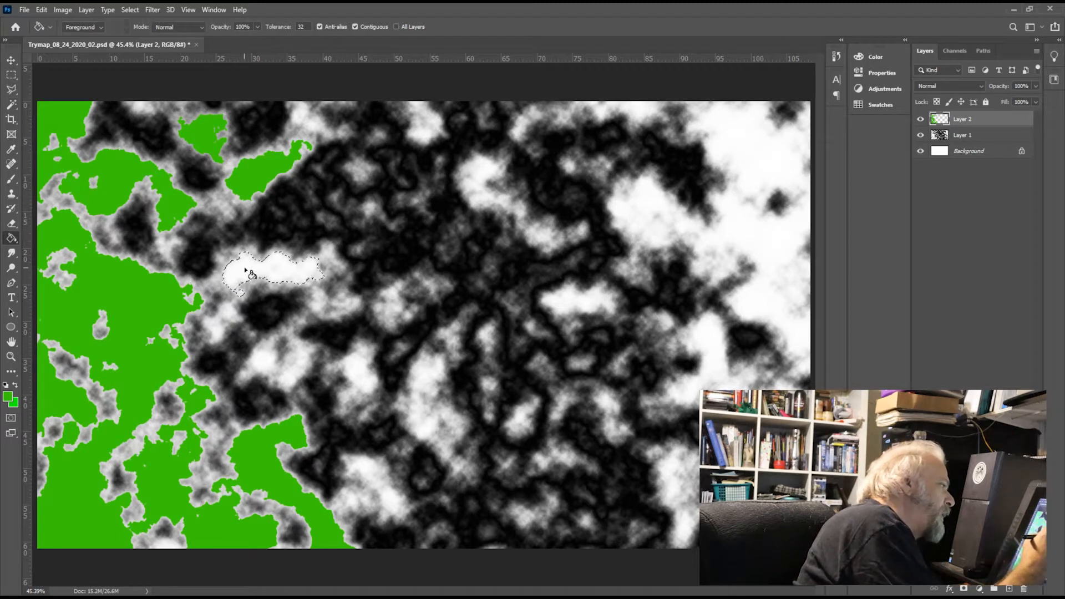
{"action": "left_click", "coordinate": [258, 264]}
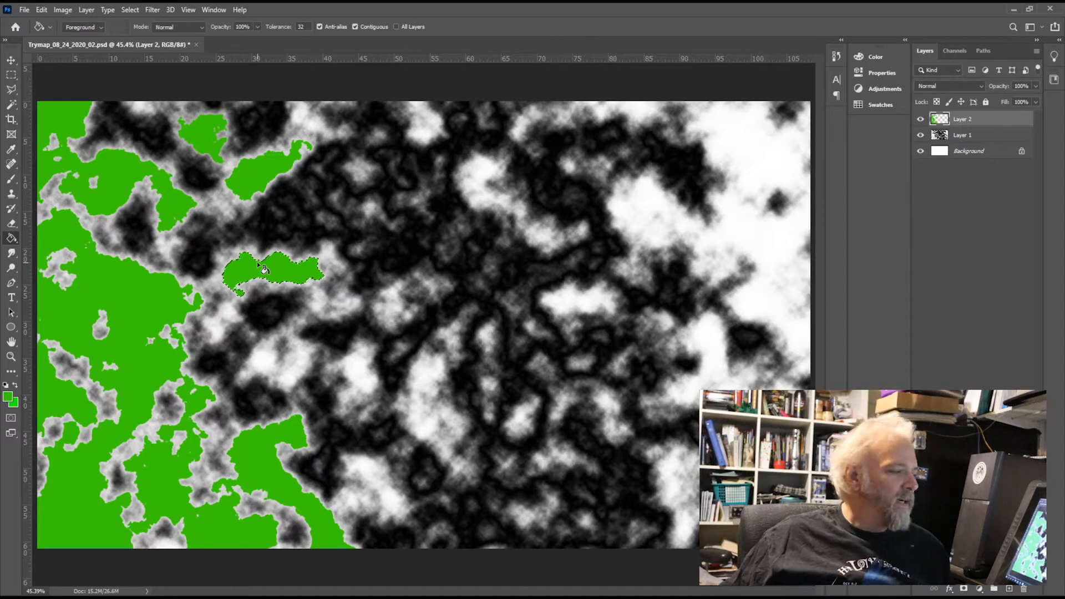
Step: Select Layer 1's small light patch between the large green landmass and the horizontal green patch, and fill it with green on Layer 2
{"action": "left_click", "coordinate": [987, 135]}
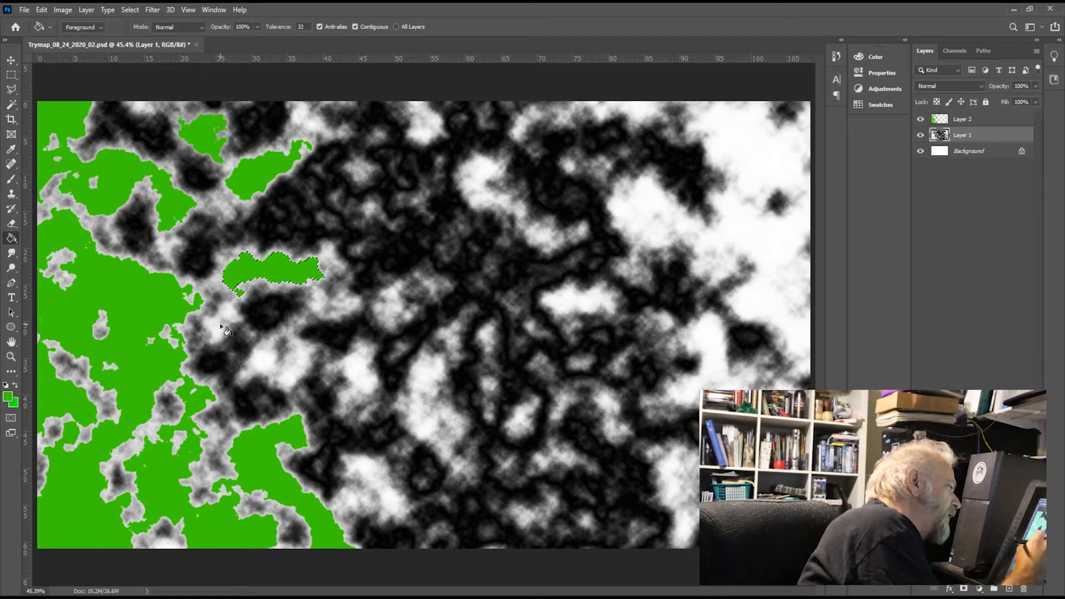
{"action": "key", "text": "w"}
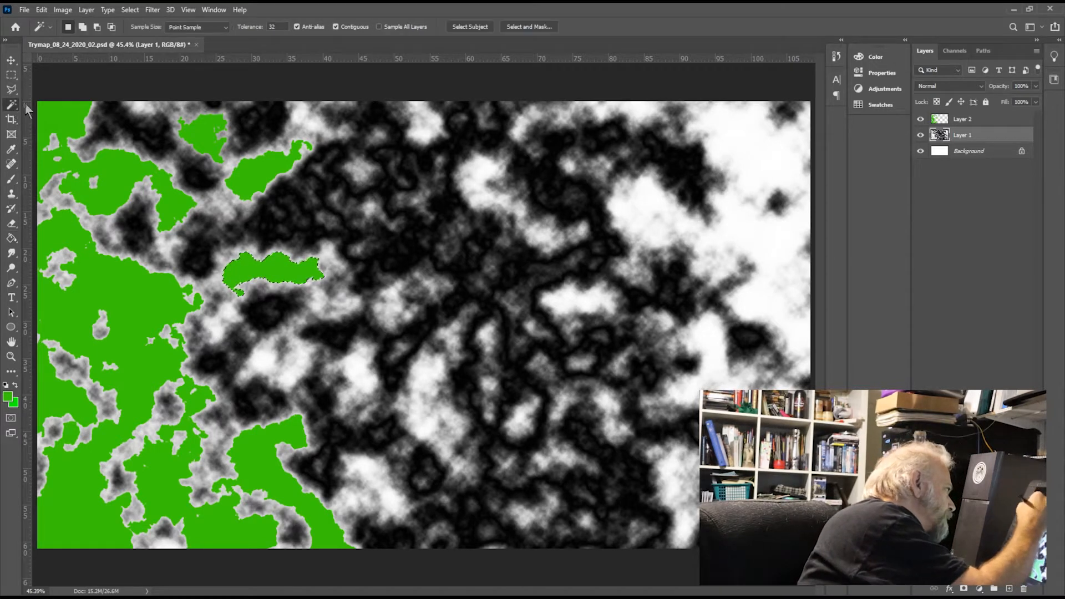
{"action": "left_click", "coordinate": [217, 326]}
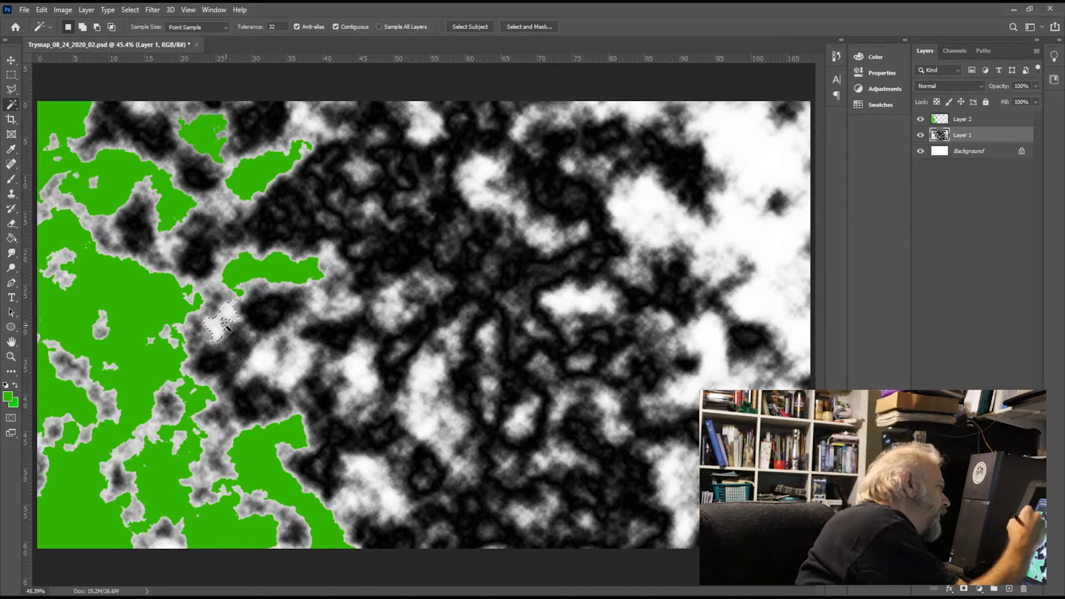
{"action": "left_click", "coordinate": [12, 239]}
{"action": "left_click", "coordinate": [992, 120]}
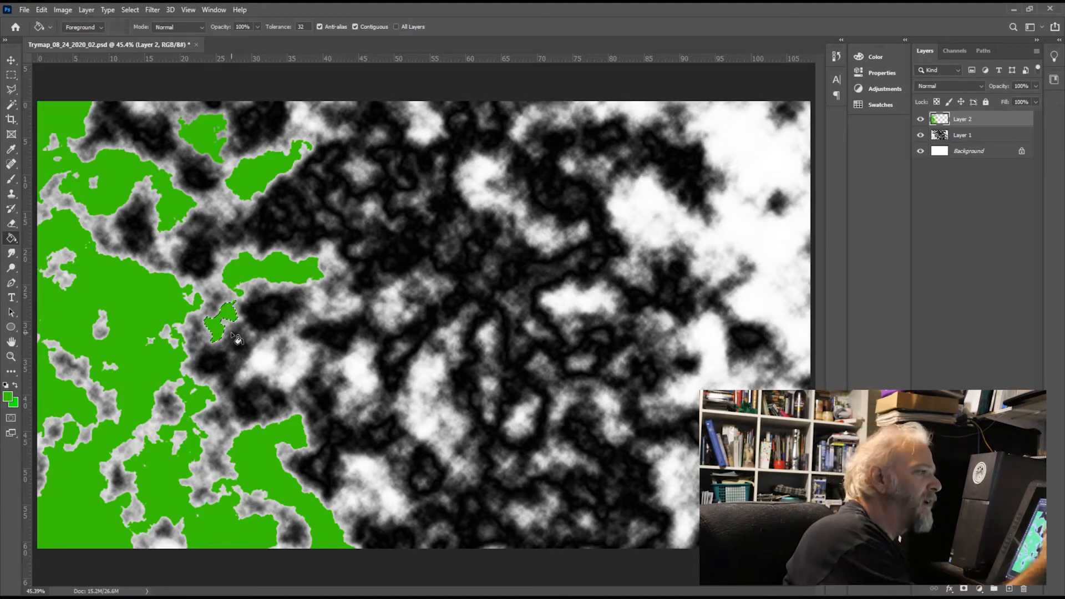
Step: Select Layer 1's wide white patch below and right of the small green island beside the landmass, and fill it with green on Layer 2
{"action": "left_click", "coordinate": [992, 136]}
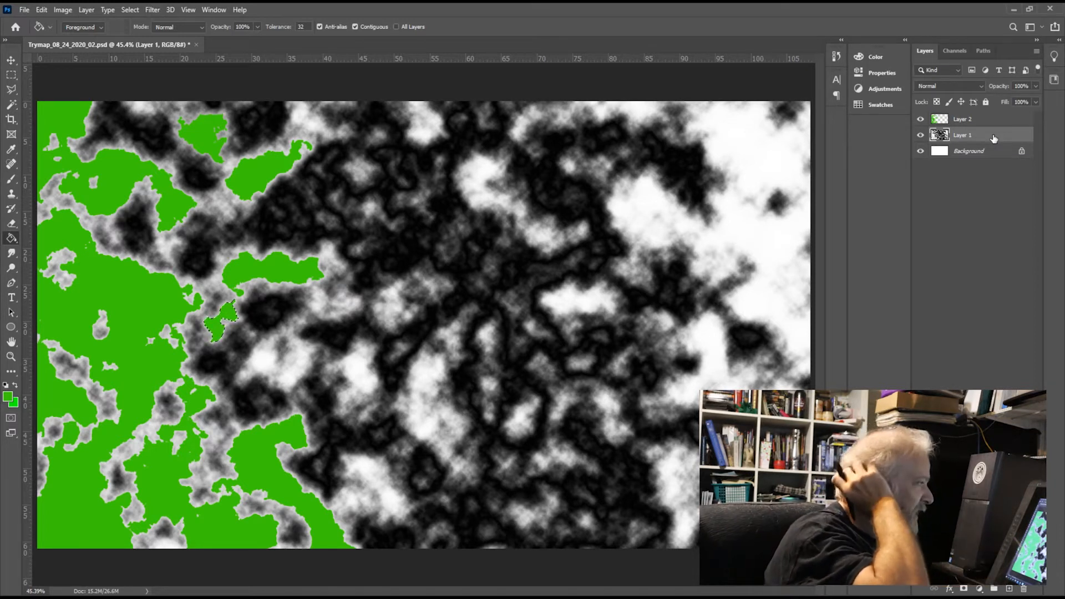
{"action": "left_click", "coordinate": [17, 105]}
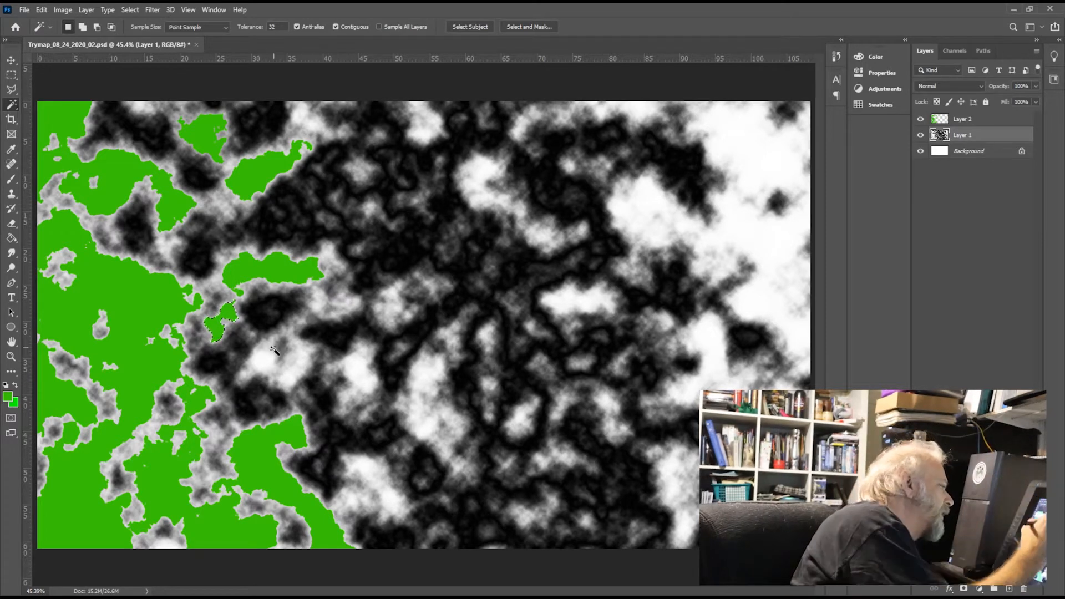
{"action": "left_click", "coordinate": [297, 371]}
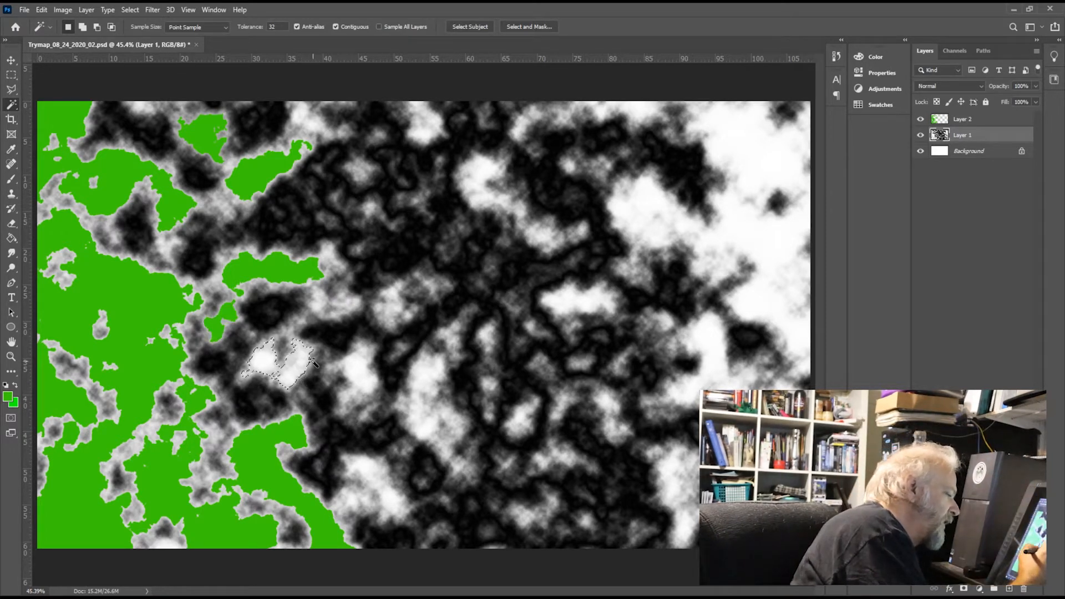
{"action": "left_click", "coordinate": [1005, 119]}
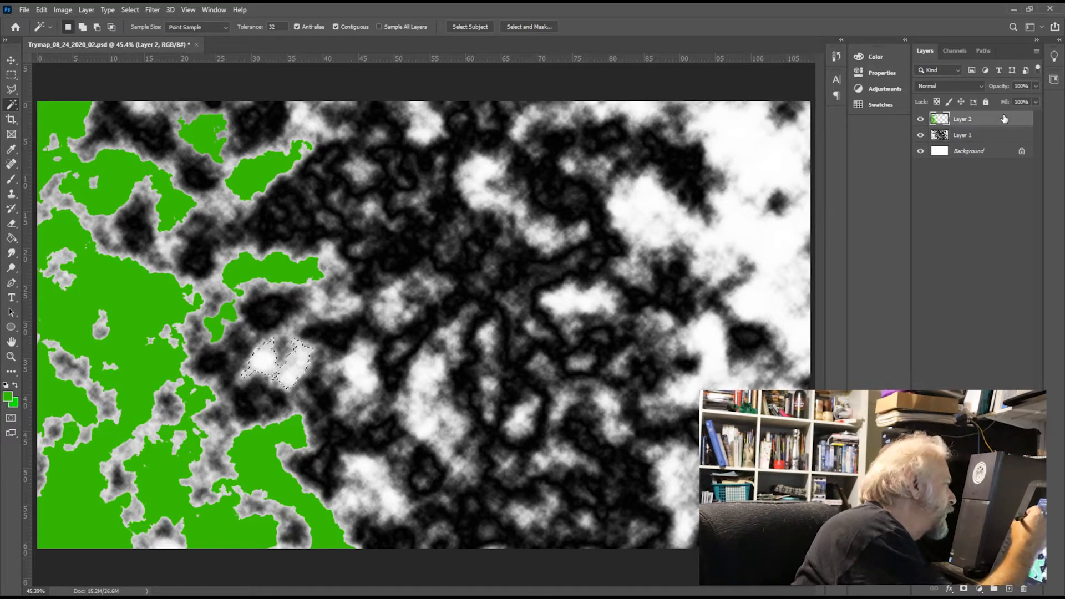
{"action": "left_click", "coordinate": [11, 239]}
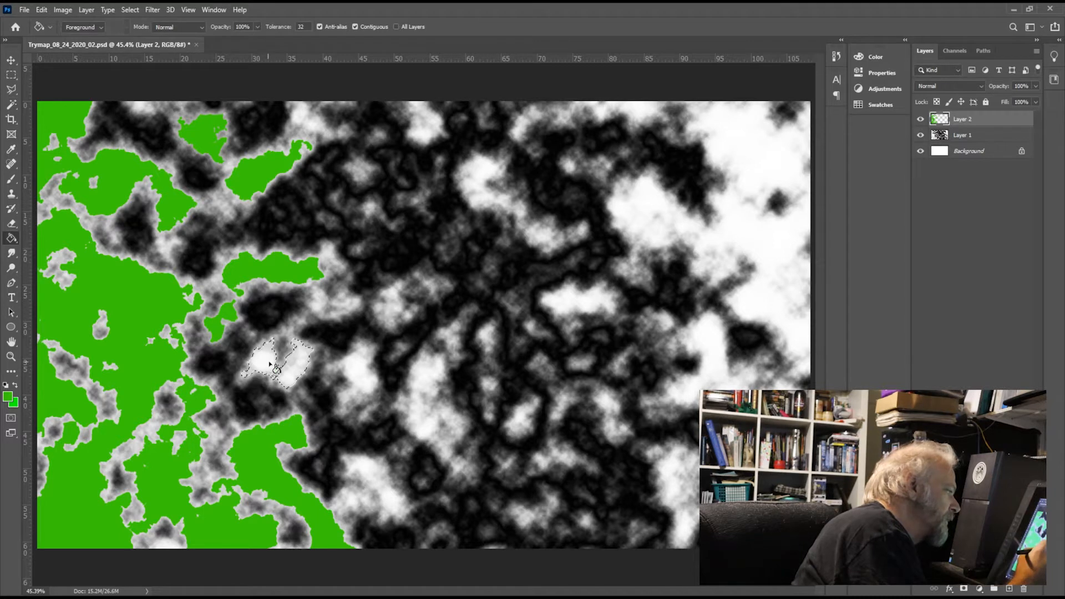
{"action": "left_click", "coordinate": [271, 365]}
Step: Select Layer 1's small oval white patch just right of the wide two-lobed green one and fill it with green on Layer 2
{"action": "left_click", "coordinate": [988, 141]}
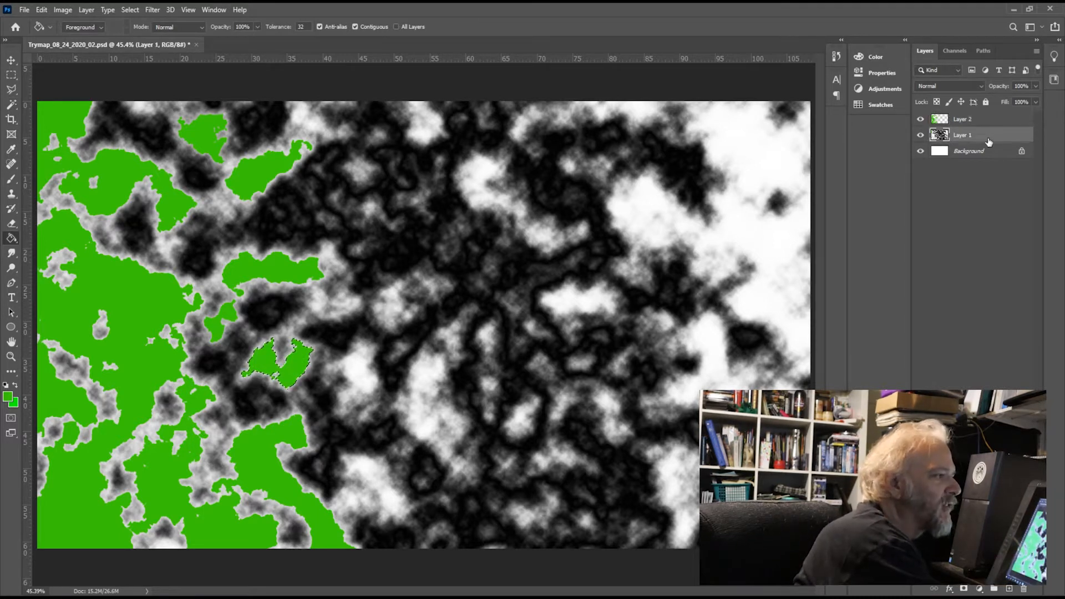
{"action": "left_click", "coordinate": [11, 104]}
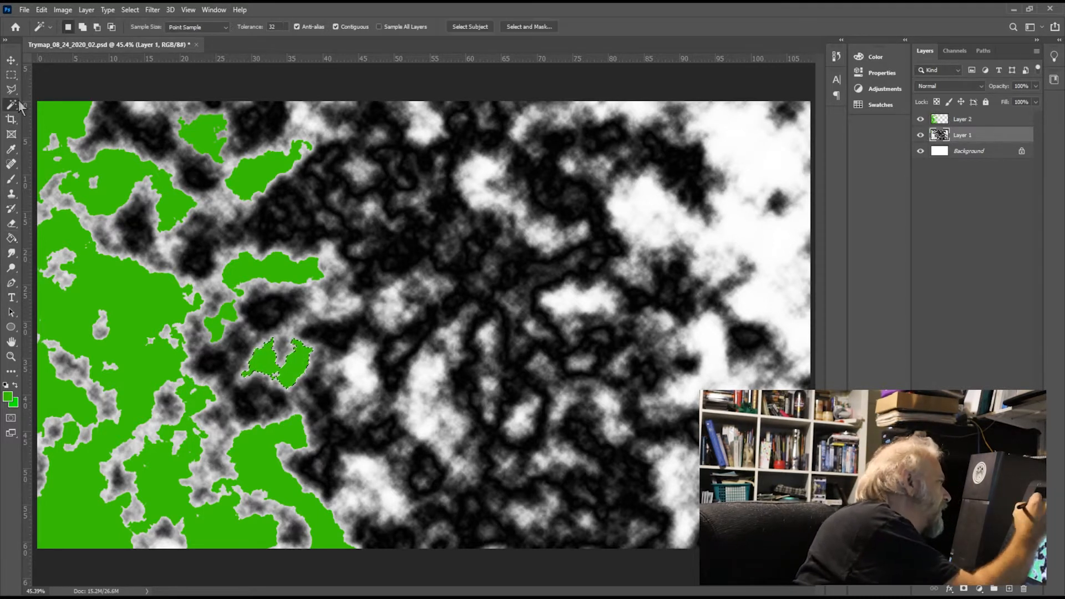
{"action": "left_click", "coordinate": [362, 375]}
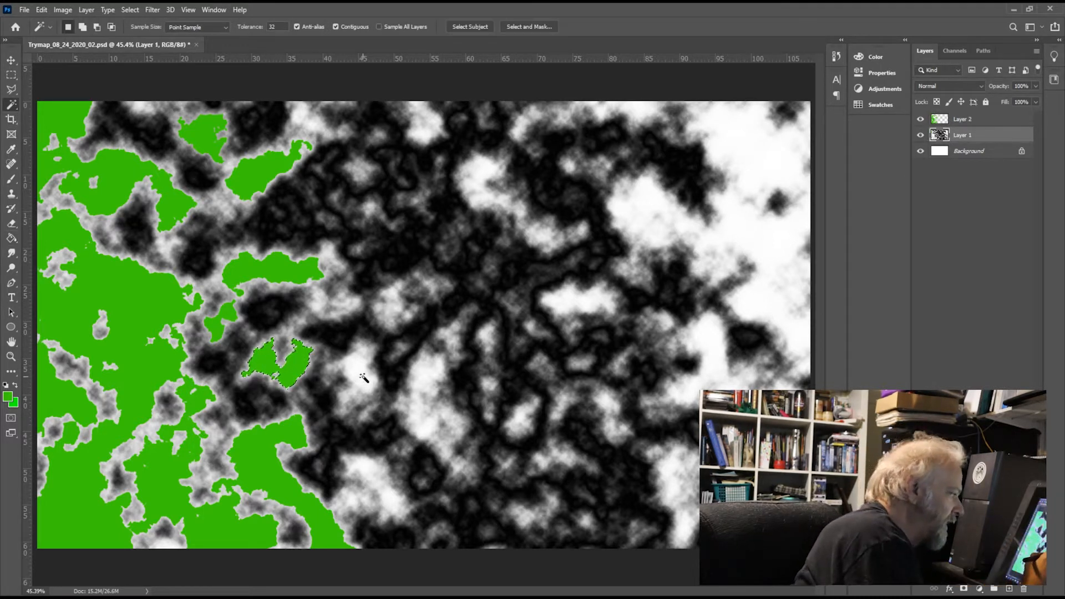
{"action": "left_click", "coordinate": [990, 120]}
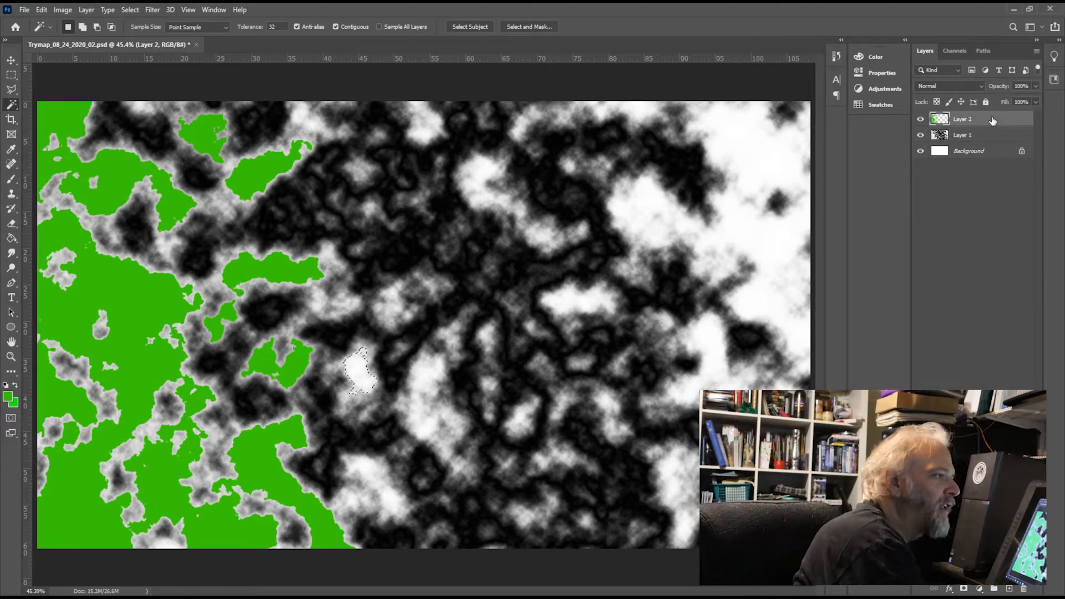
{"action": "left_click", "coordinate": [11, 238]}
{"action": "left_click", "coordinate": [383, 379]}
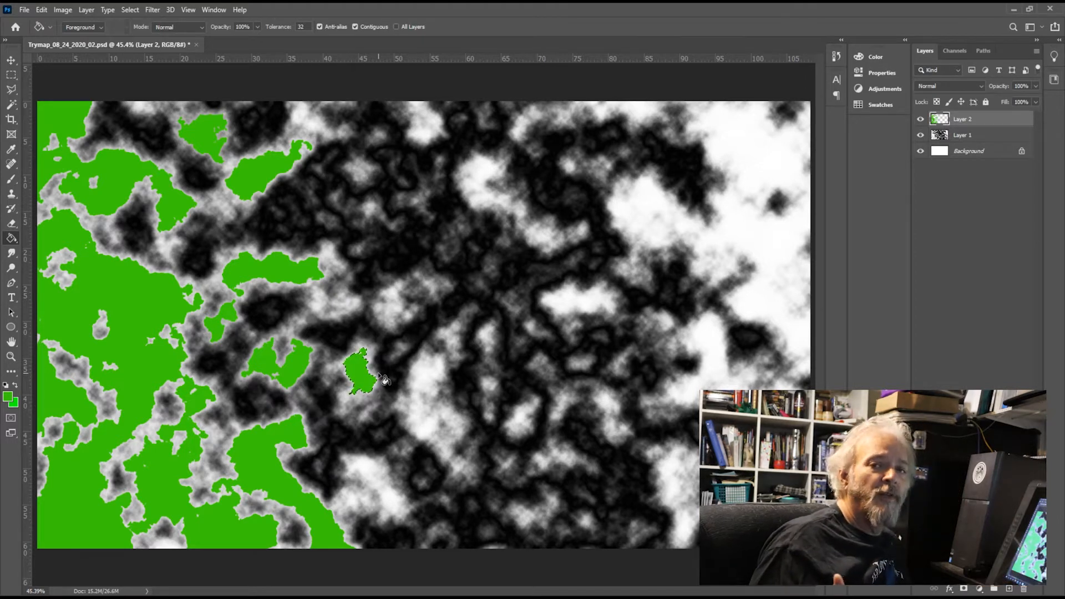
{"action": "key", "text": "ctrl+d"}
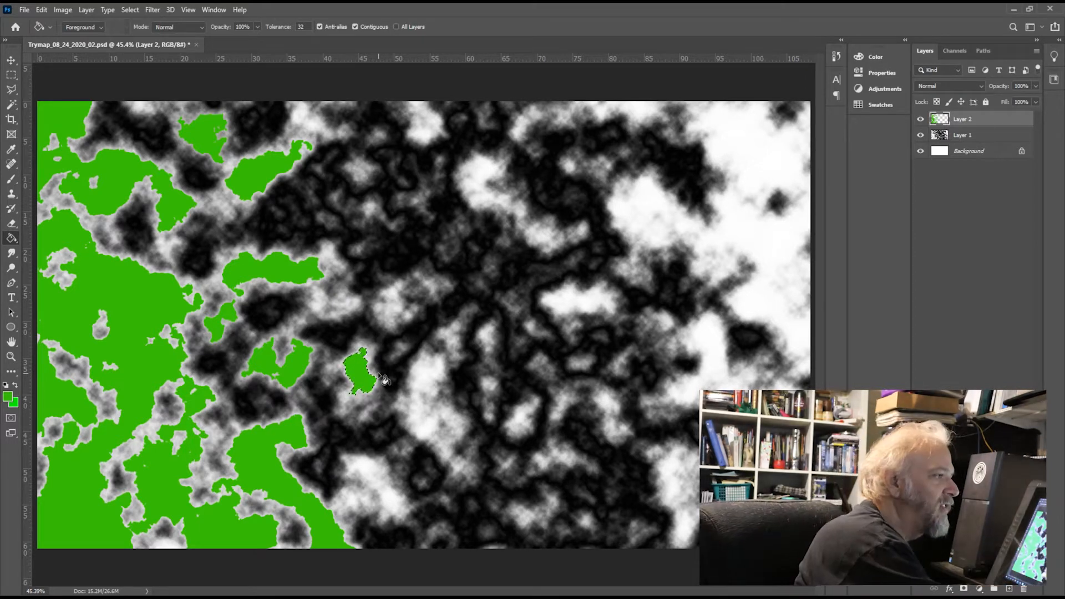
Step: Select Layer 1's diagonal white patch near the image's bottom edge, right of the green landmass, and fill it with green on Layer 2
{"action": "left_click", "coordinate": [985, 135]}
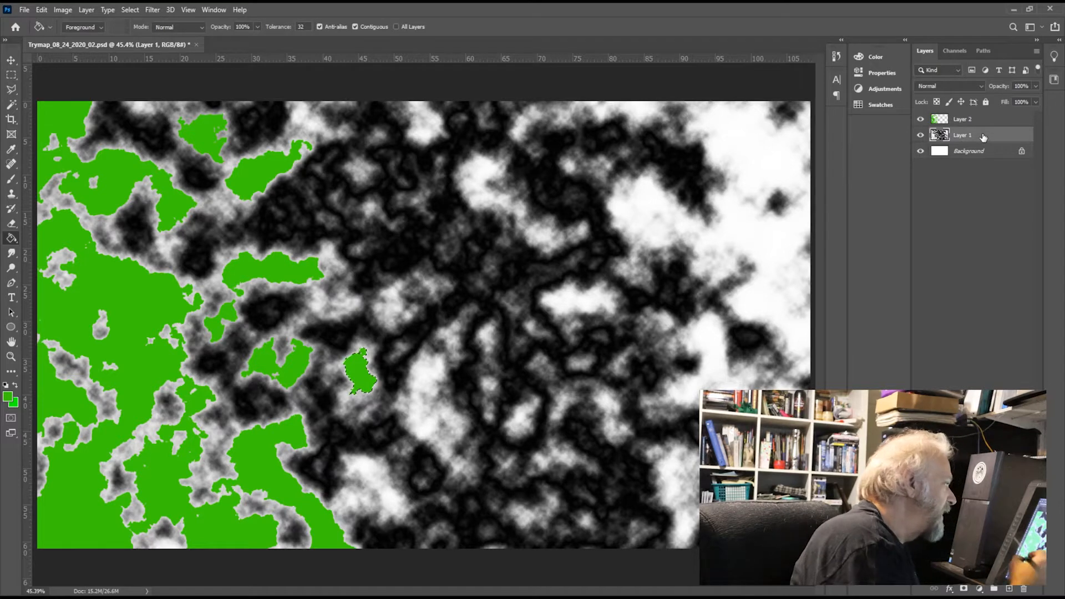
{"action": "key", "text": "w"}
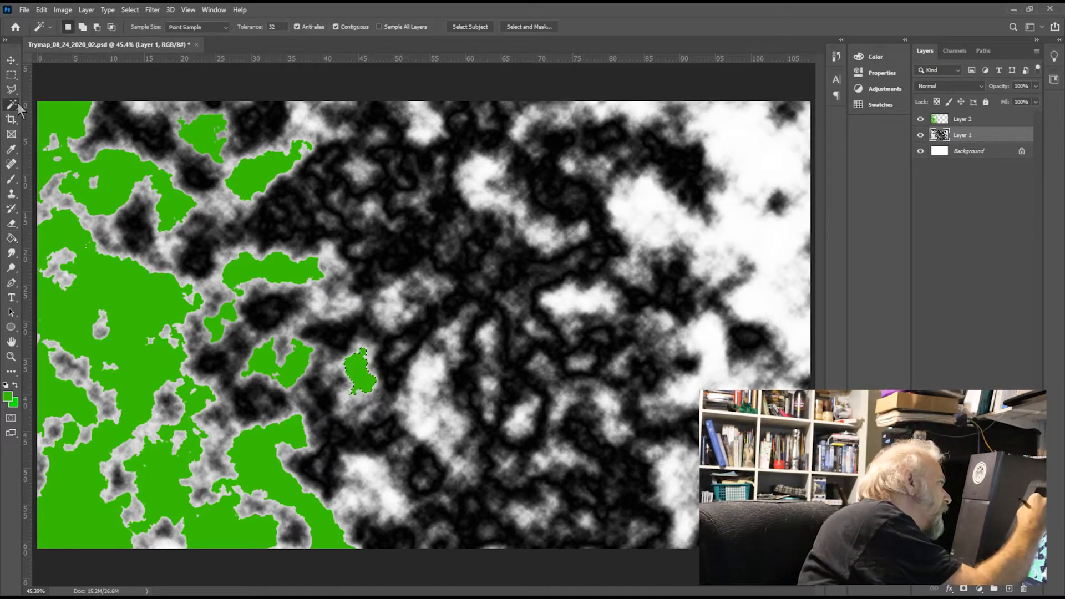
{"action": "left_click", "coordinate": [385, 485]}
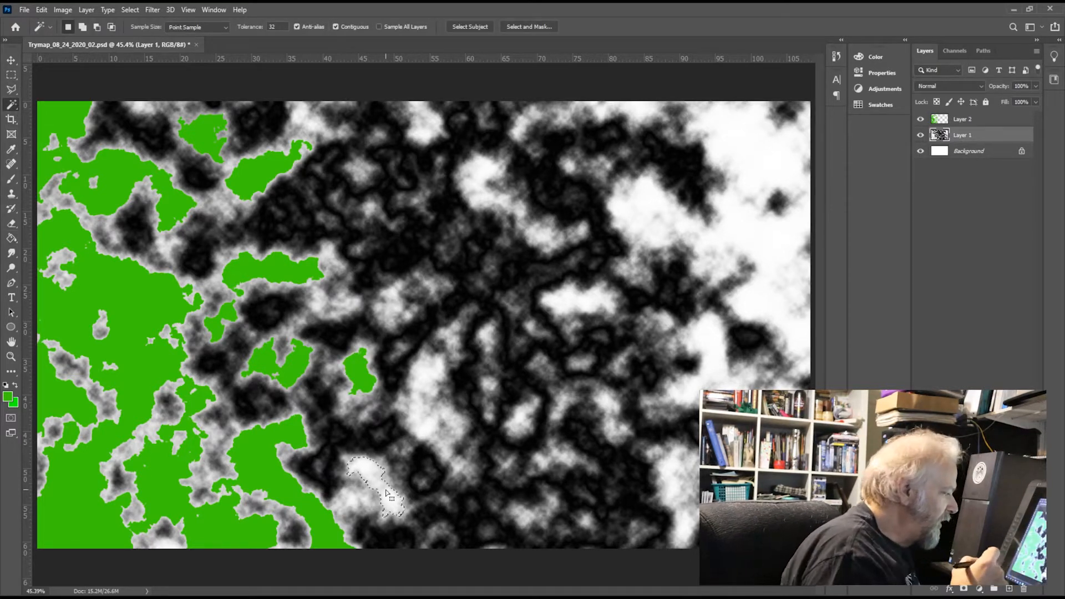
{"action": "left_click", "coordinate": [985, 119]}
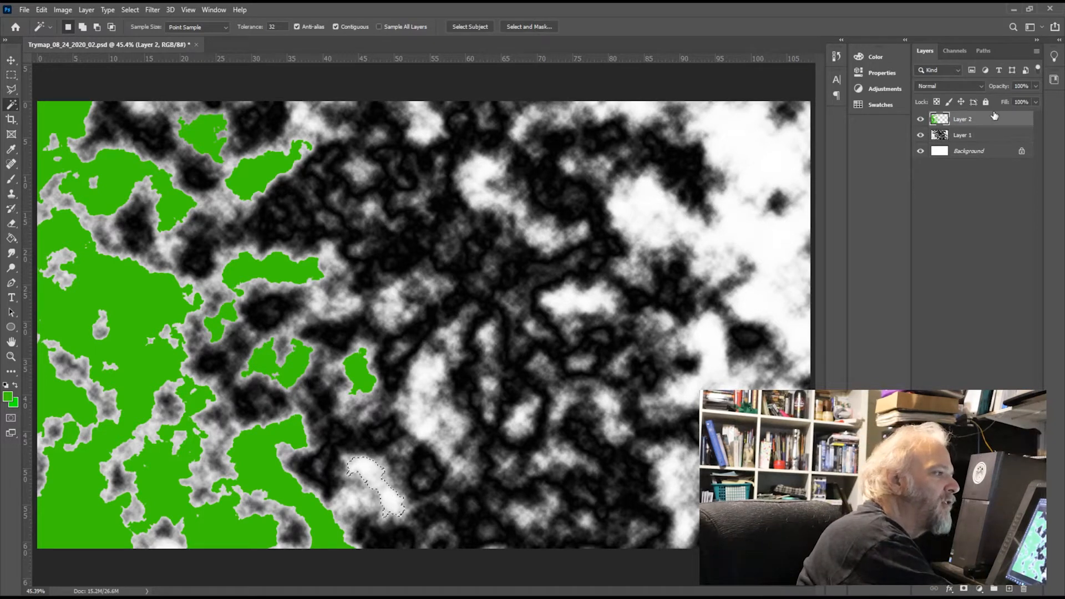
{"action": "left_click", "coordinate": [12, 238]}
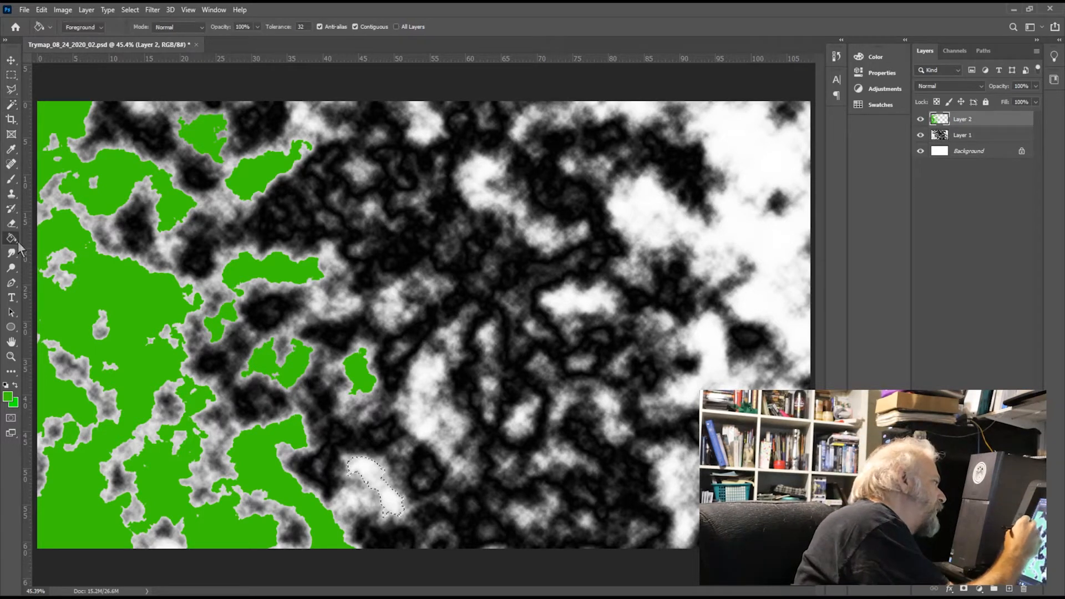
{"action": "left_click", "coordinate": [376, 478]}
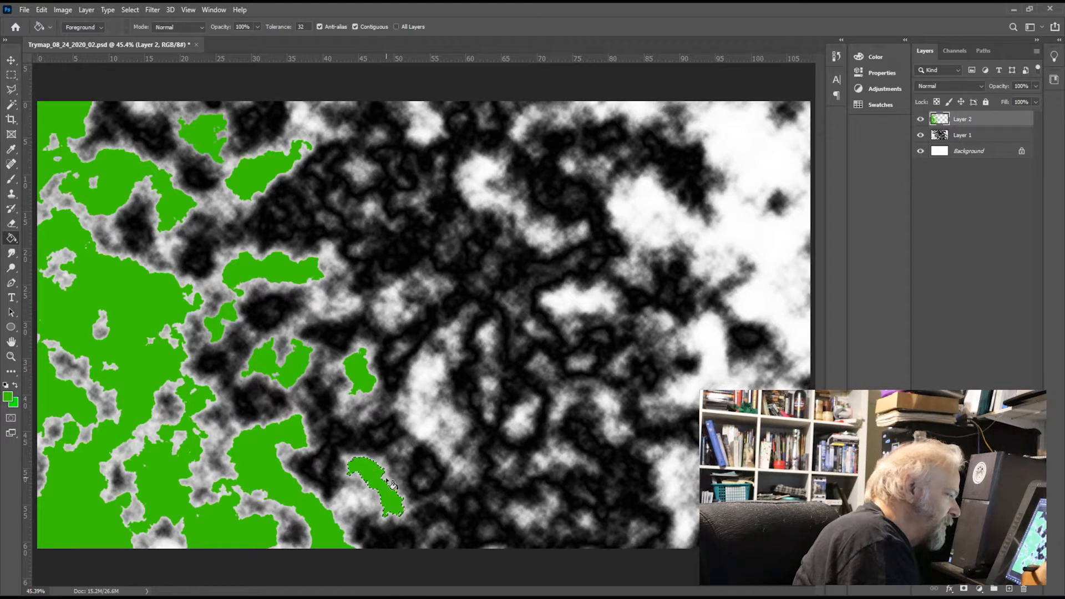
Step: Select Layer 1's tall vertical white patch right of the oval green island and fill it with green on Layer 2
{"action": "left_click", "coordinate": [981, 136]}
{"action": "left_click", "coordinate": [11, 104]}
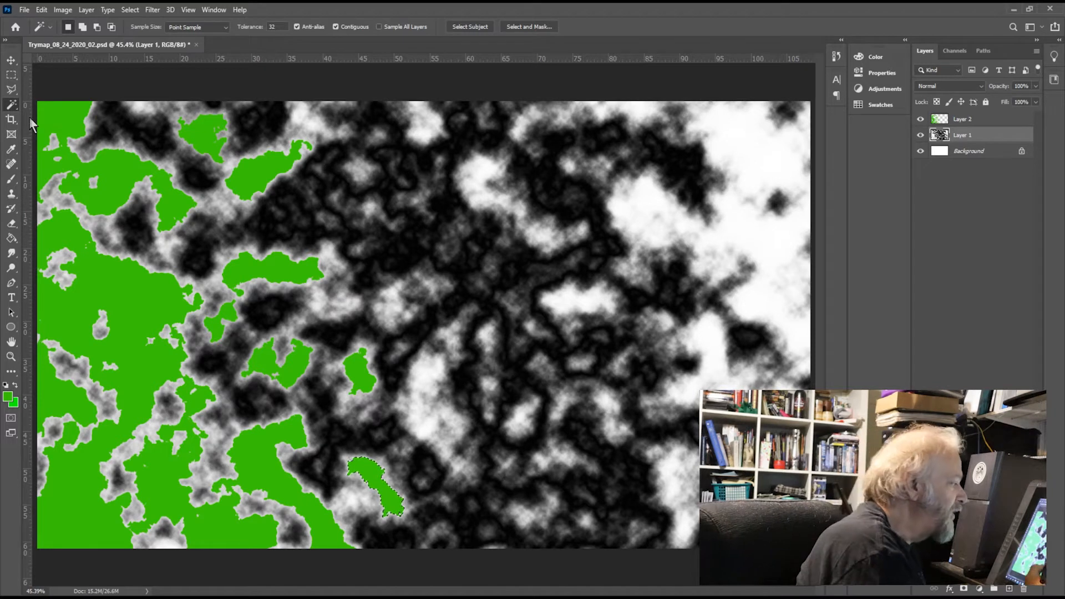
{"action": "left_click", "coordinate": [434, 423]}
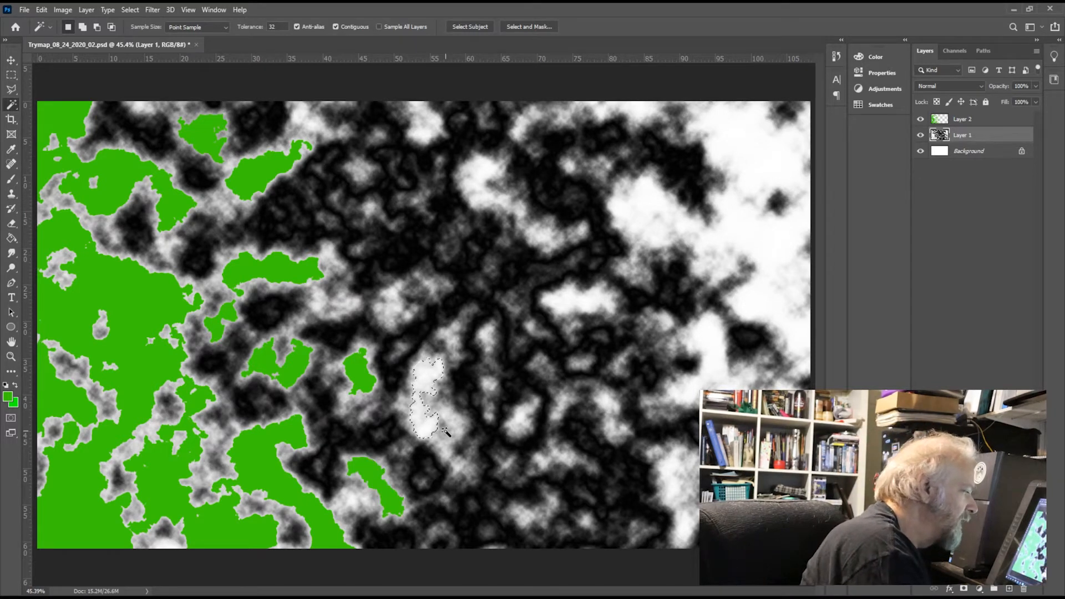
{"action": "left_click", "coordinate": [986, 121]}
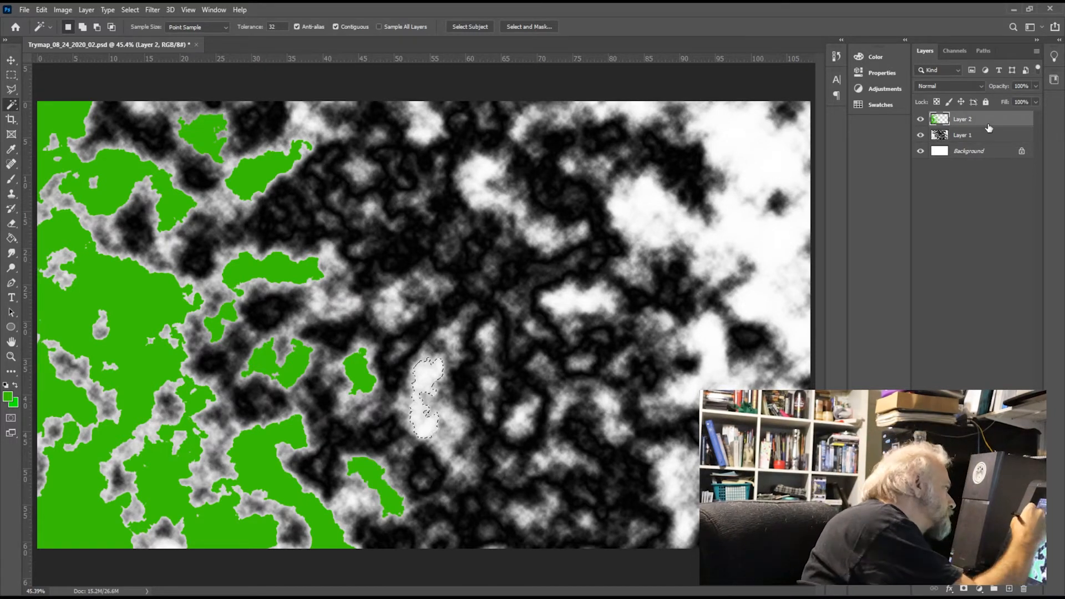
{"action": "left_click", "coordinate": [12, 238]}
{"action": "left_click", "coordinate": [429, 383]}
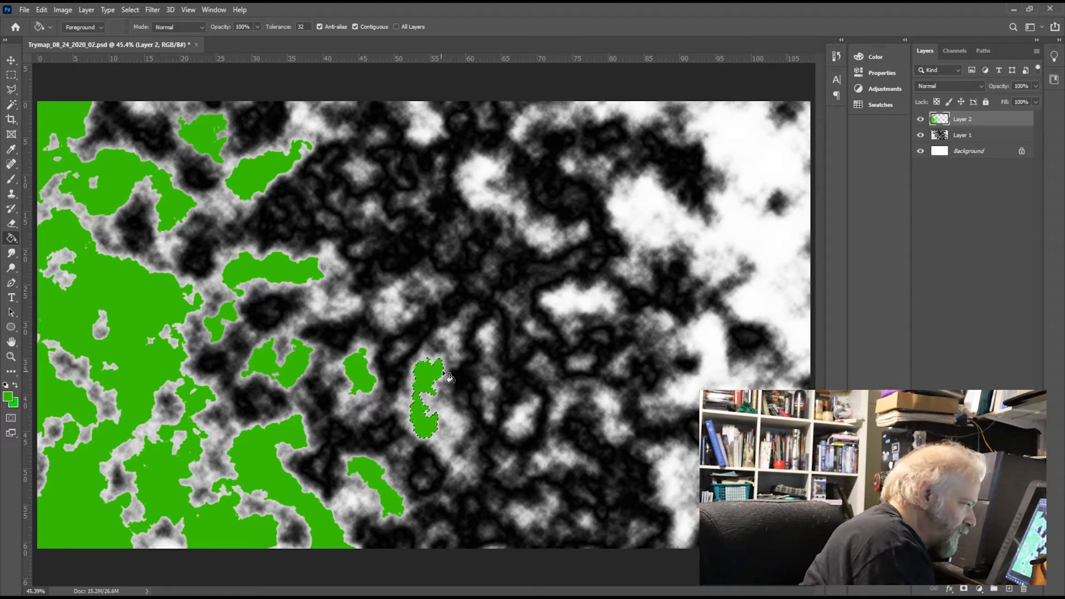
Step: Select Layer 1's tiny light patch above and between the oval and tall green islands, and fill it with green on Layer 2
{"action": "left_click", "coordinate": [974, 137]}
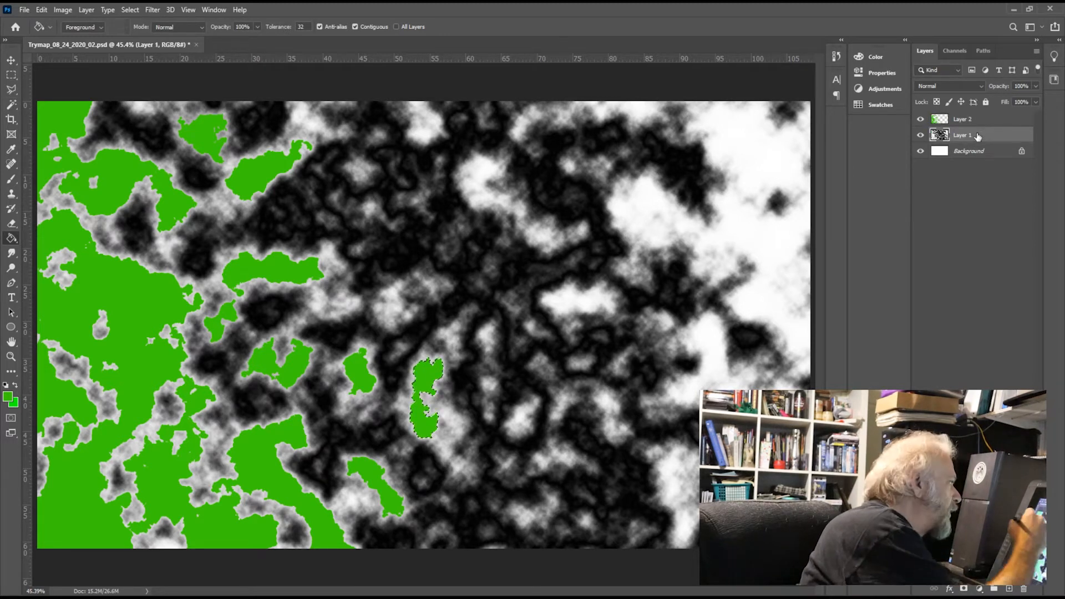
{"action": "left_click", "coordinate": [11, 104]}
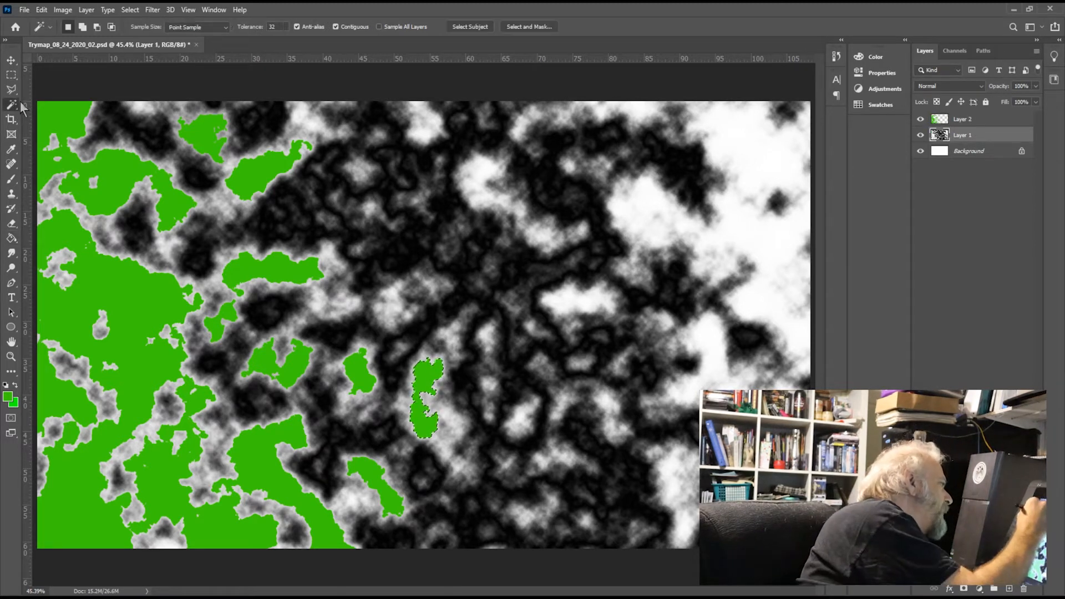
{"action": "left_click", "coordinate": [400, 306]}
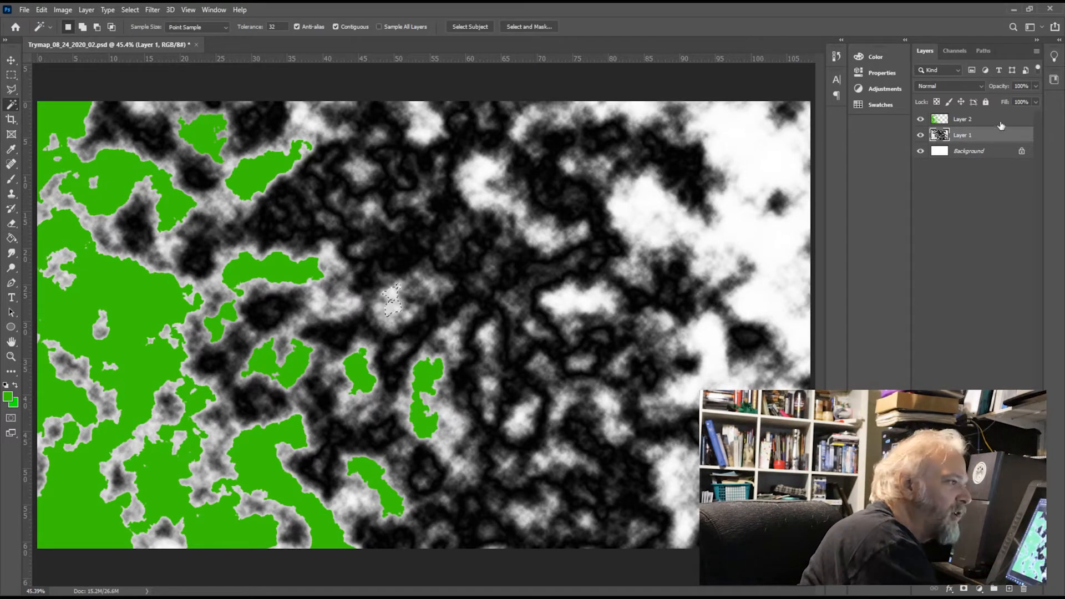
{"action": "left_click", "coordinate": [1001, 122]}
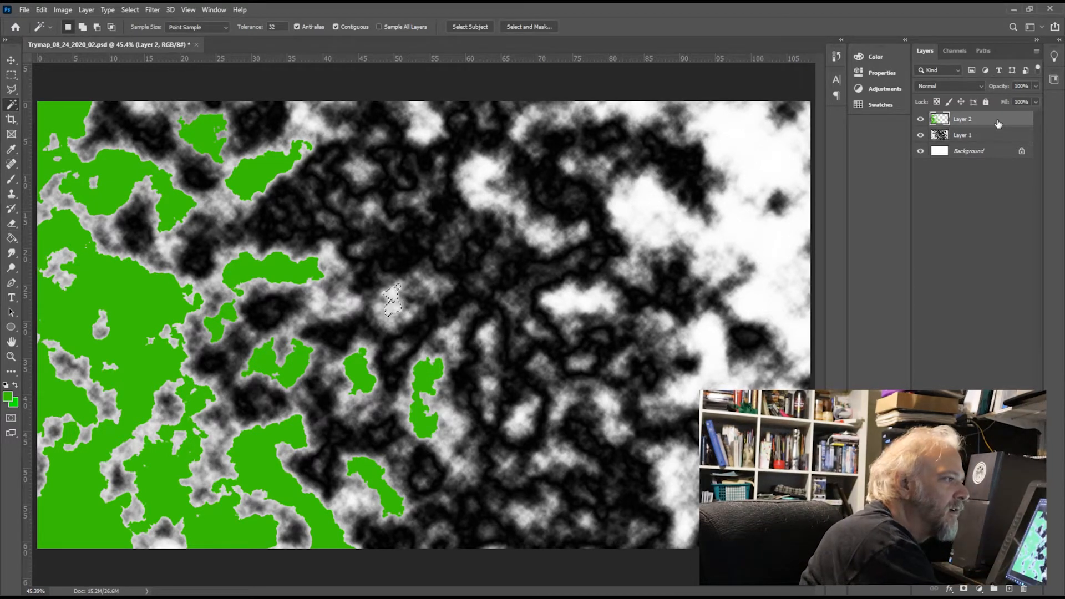
{"action": "left_click", "coordinate": [12, 238]}
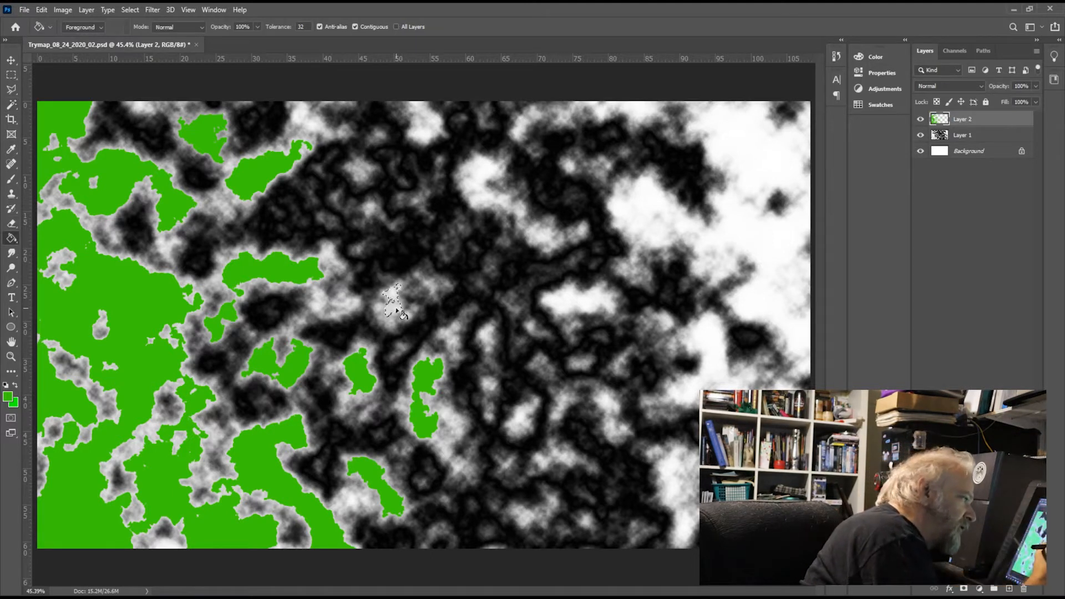
{"action": "left_click", "coordinate": [400, 312]}
Step: Try to build a combined Magic Wand selection on Layer 1 from the light areas between the horizontal green patch and the tiny green island
{"action": "left_click", "coordinate": [991, 135]}
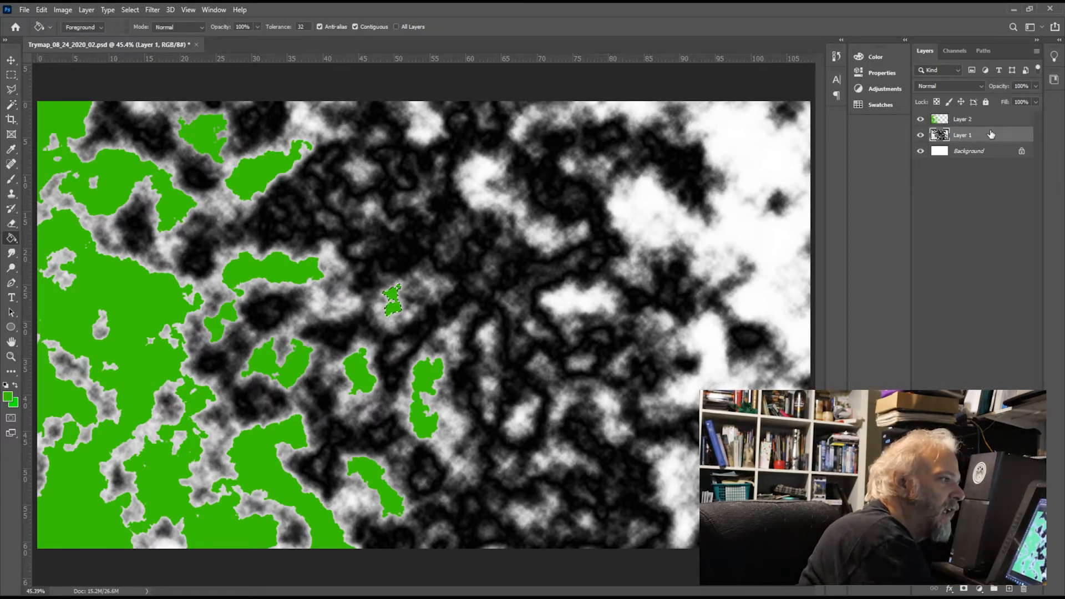
{"action": "key", "text": "w"}
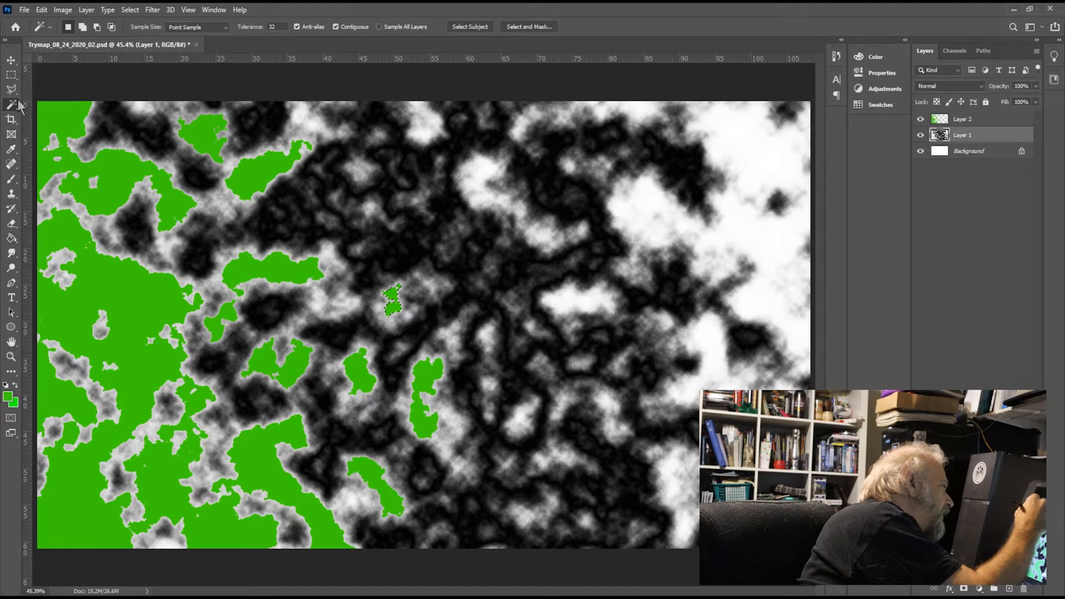
{"action": "left_click", "coordinate": [358, 303]}
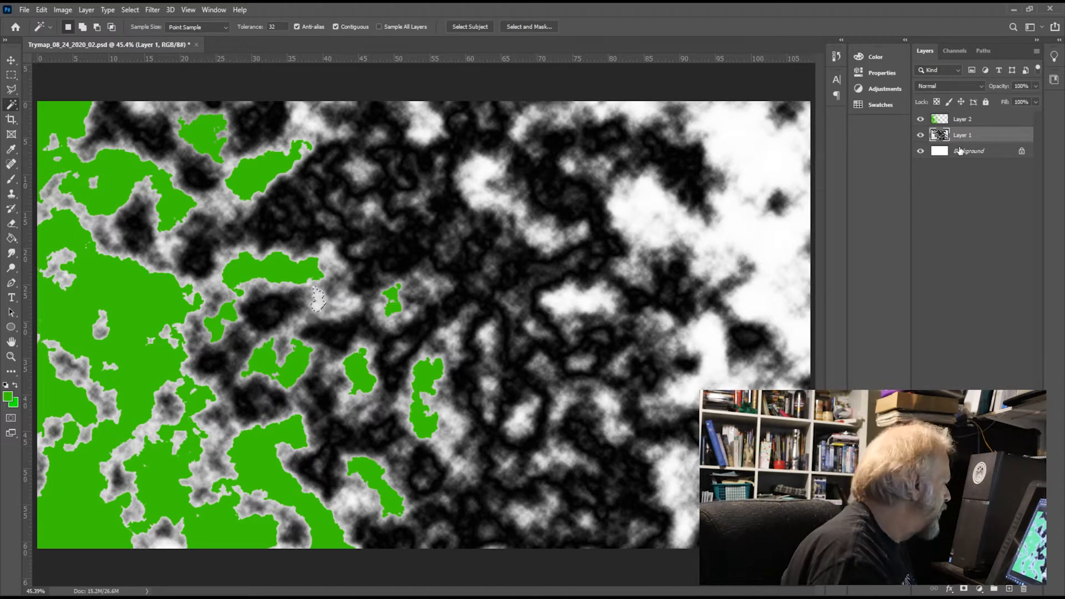
{"action": "key", "text": "shift"}
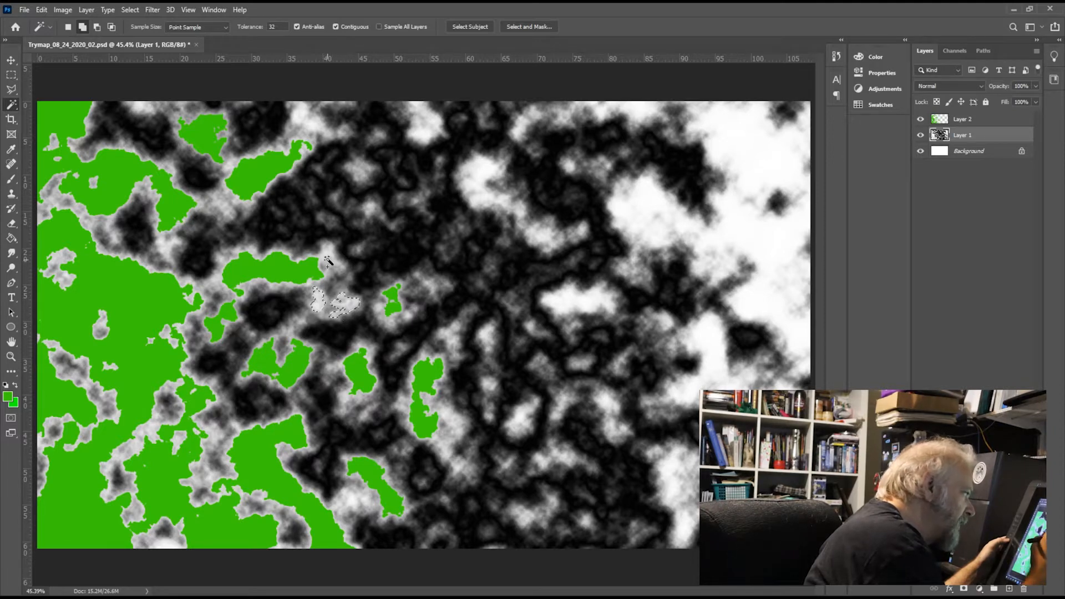
{"action": "left_click", "coordinate": [352, 302], "text": "shift"}
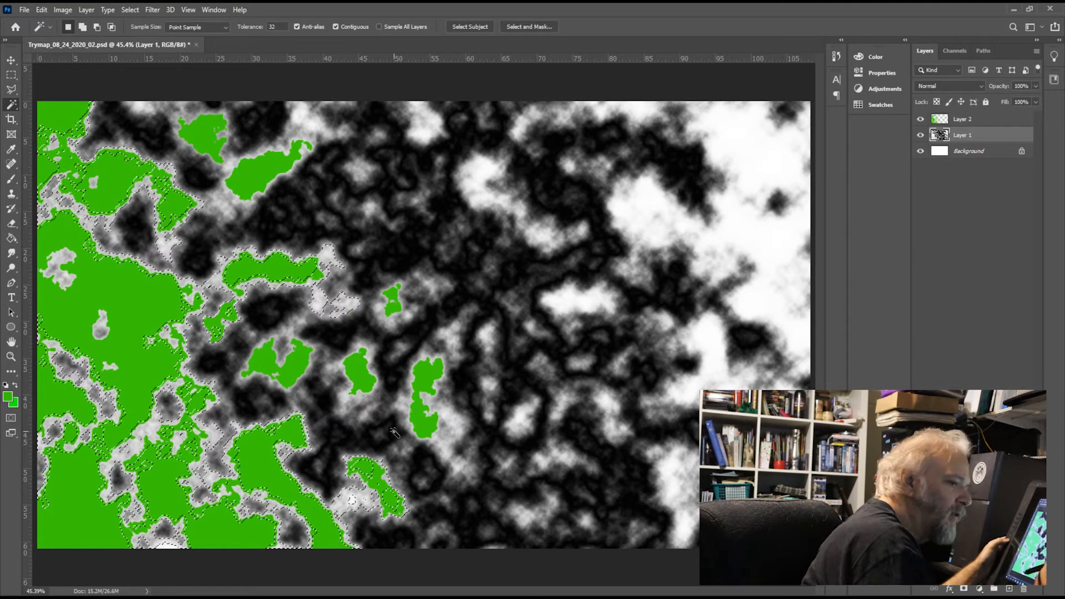
Step: Save the document and clear the current selection
{"action": "key", "text": "ctrl+s"}
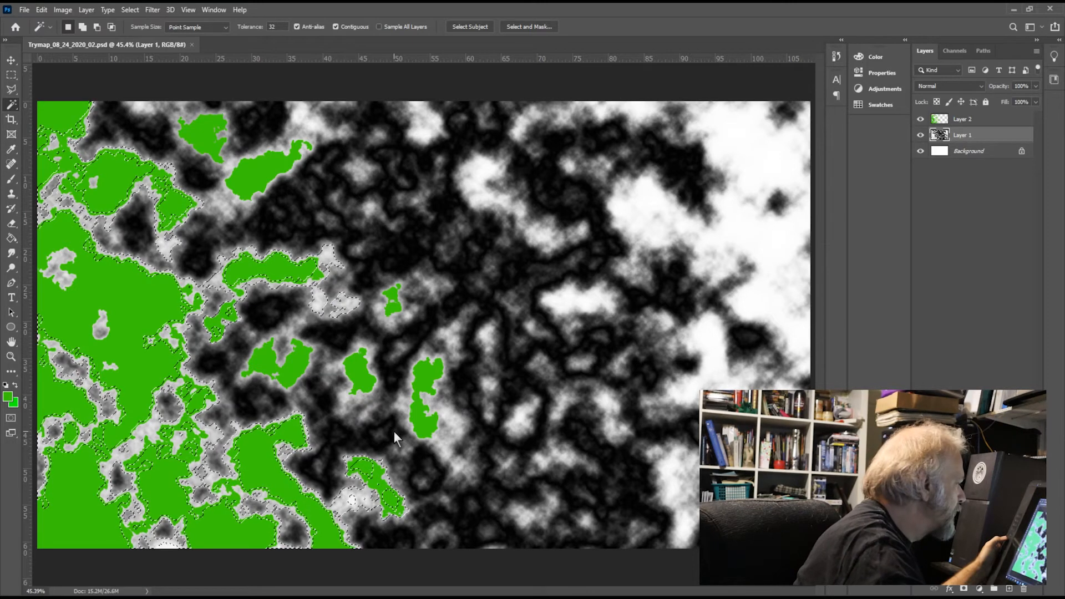
{"action": "key", "text": "ctrl+d"}
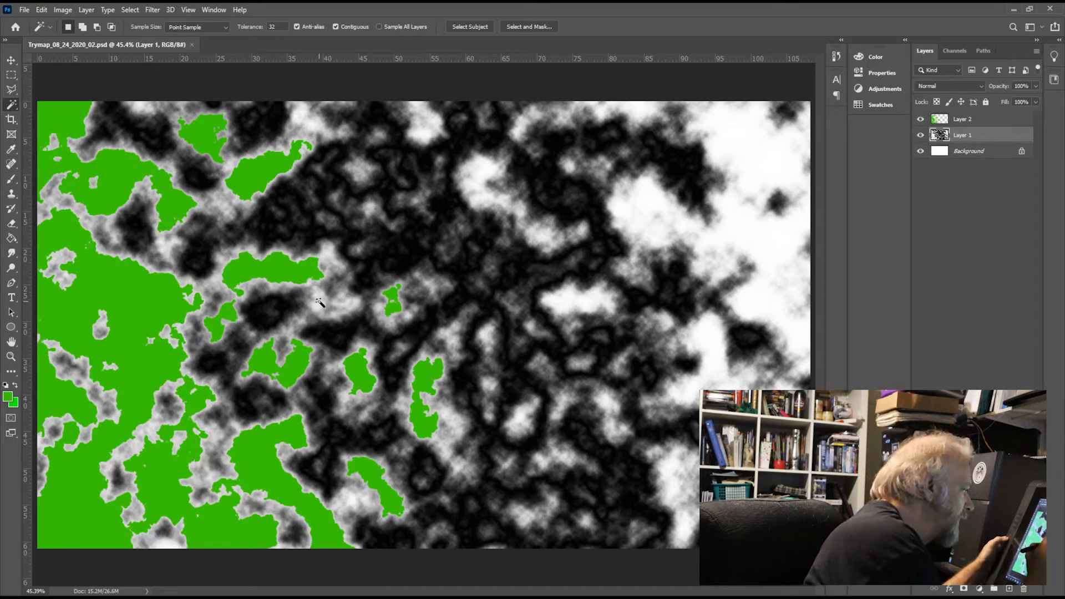
{"action": "key", "text": "shift"}
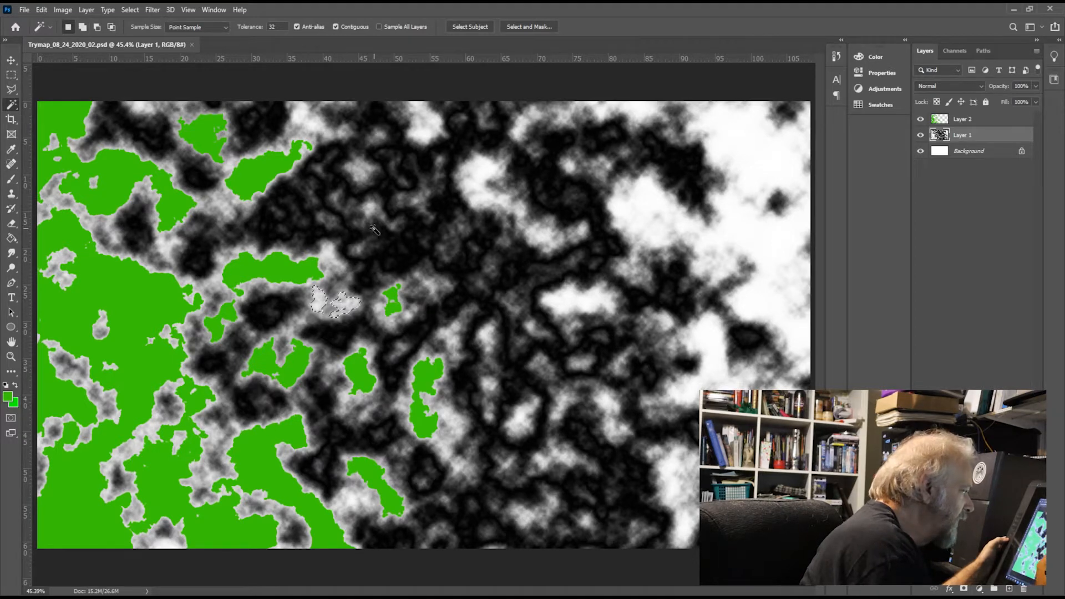
{"action": "left_click", "coordinate": [980, 122]}
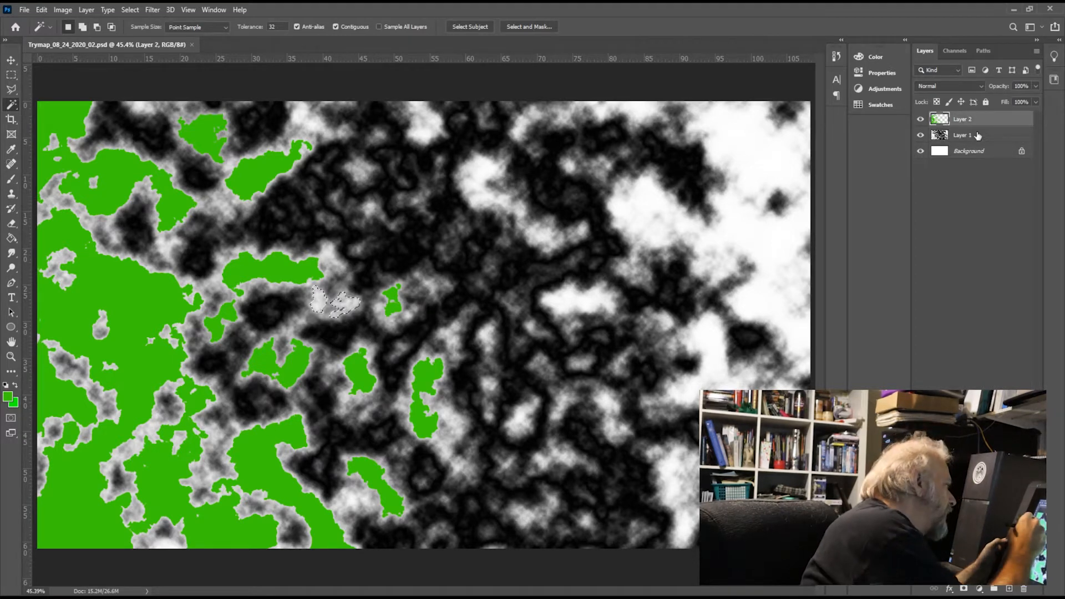
{"action": "left_click", "coordinate": [88, 324]}
{"action": "key", "text": "g"}
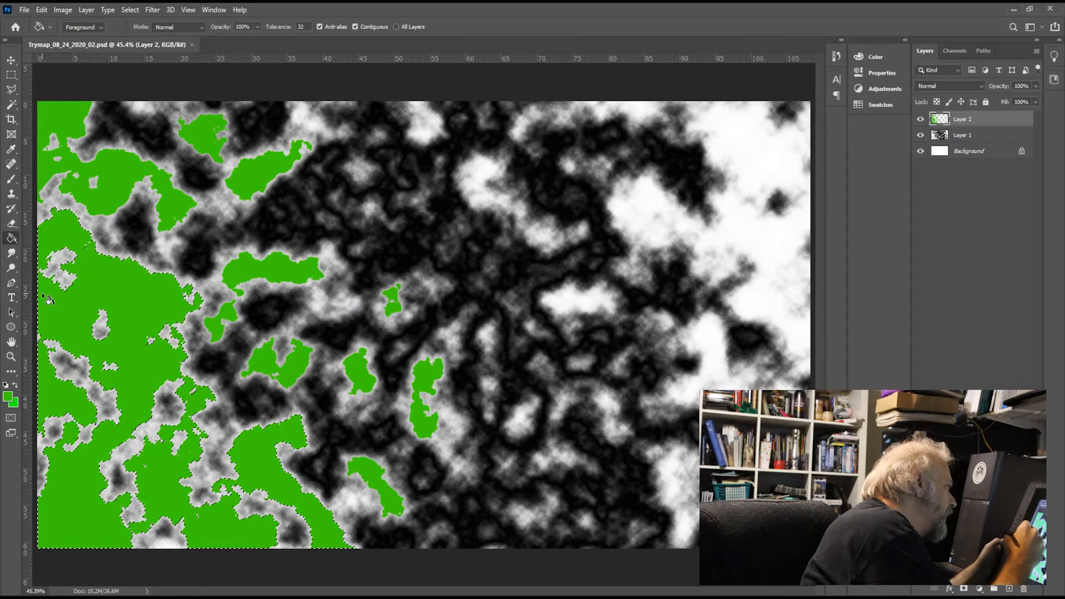
Step: Select Layer 1's two adjacent light patches between the horizontal green patch and the tiny green island, and fill them with green on Layer 2
{"action": "left_click", "coordinate": [978, 137]}
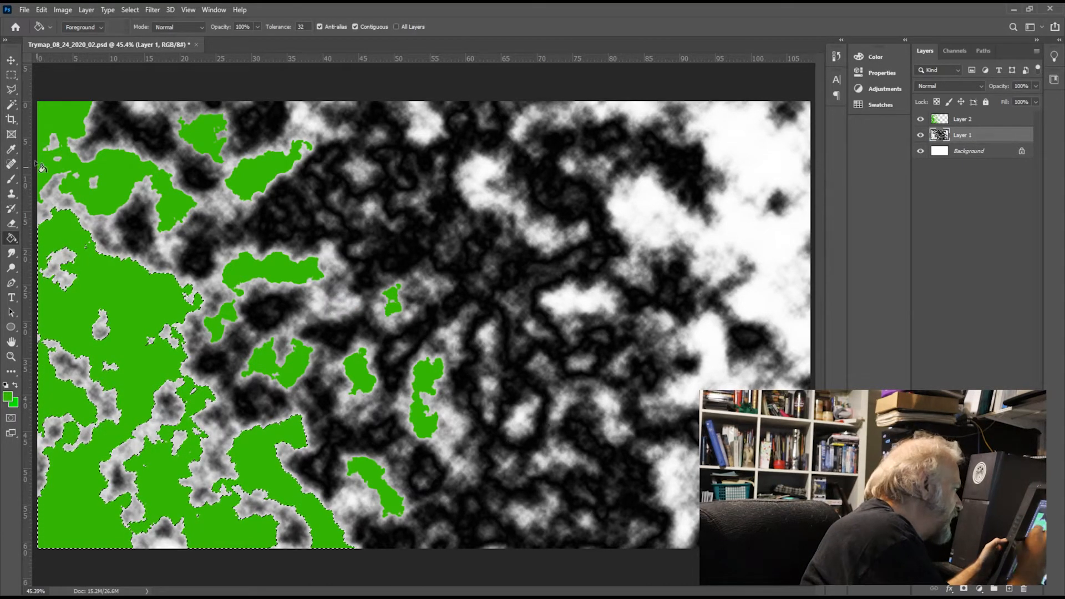
{"action": "left_click", "coordinate": [12, 105]}
{"action": "left_click", "coordinate": [318, 299]}
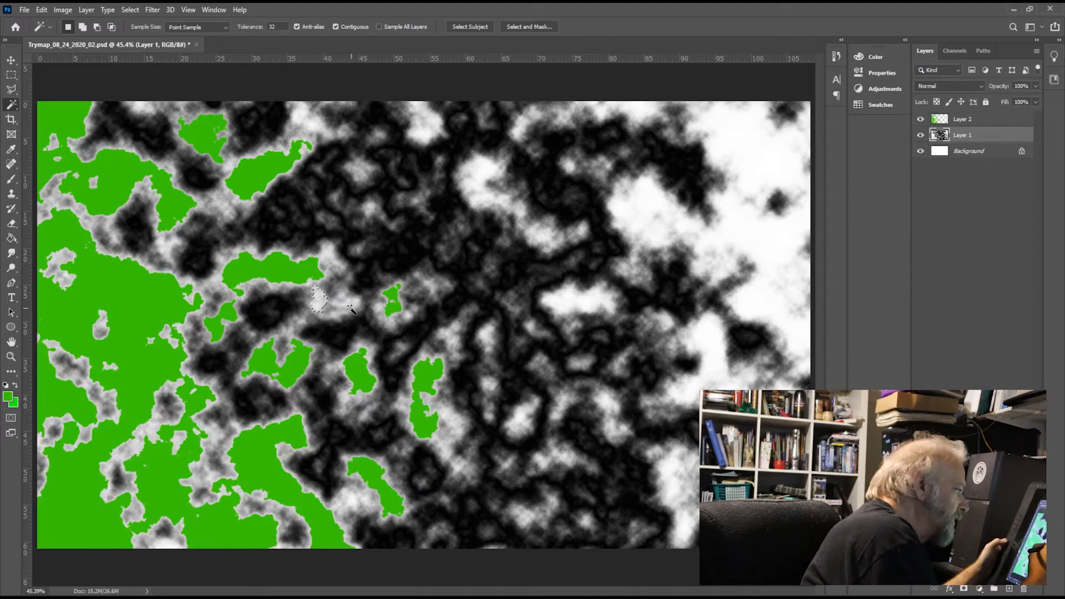
{"action": "key", "text": "shift"}
{"action": "left_click", "coordinate": [353, 309], "text": "shift"}
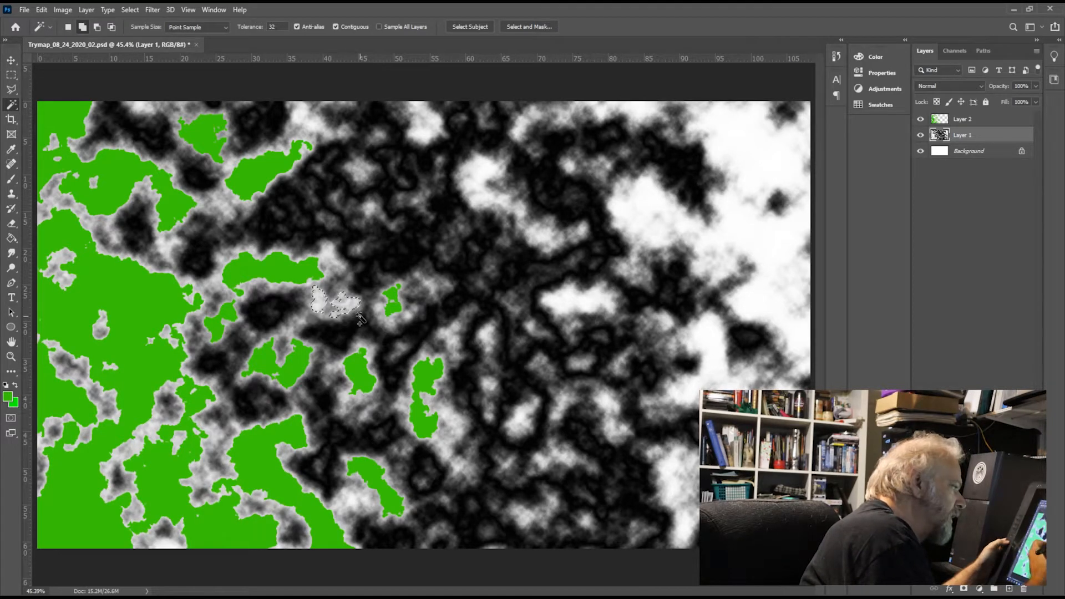
{"action": "left_click", "coordinate": [992, 121]}
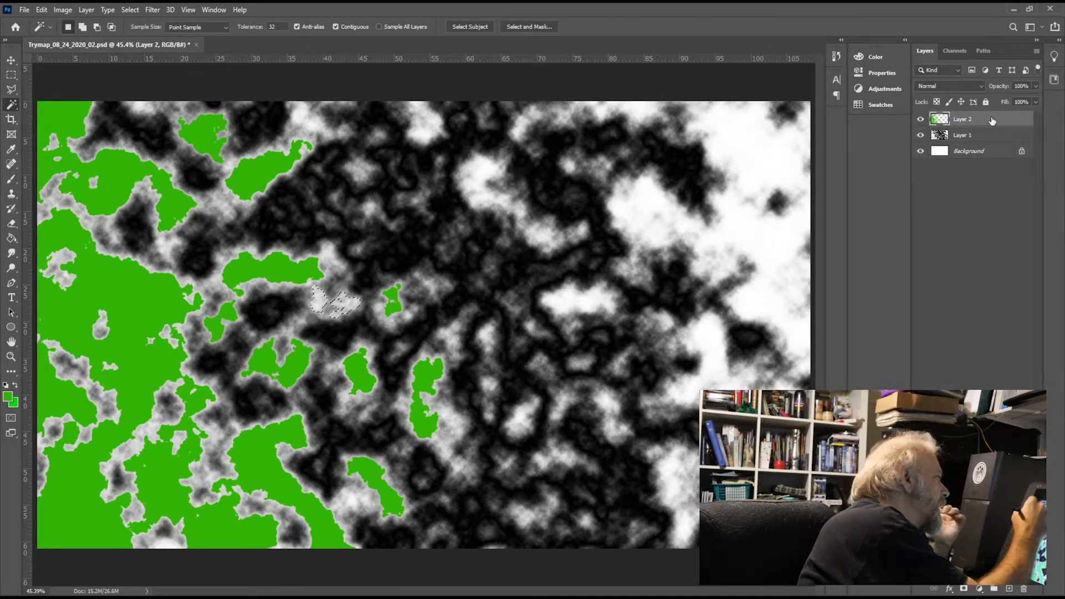
{"action": "left_click", "coordinate": [16, 239]}
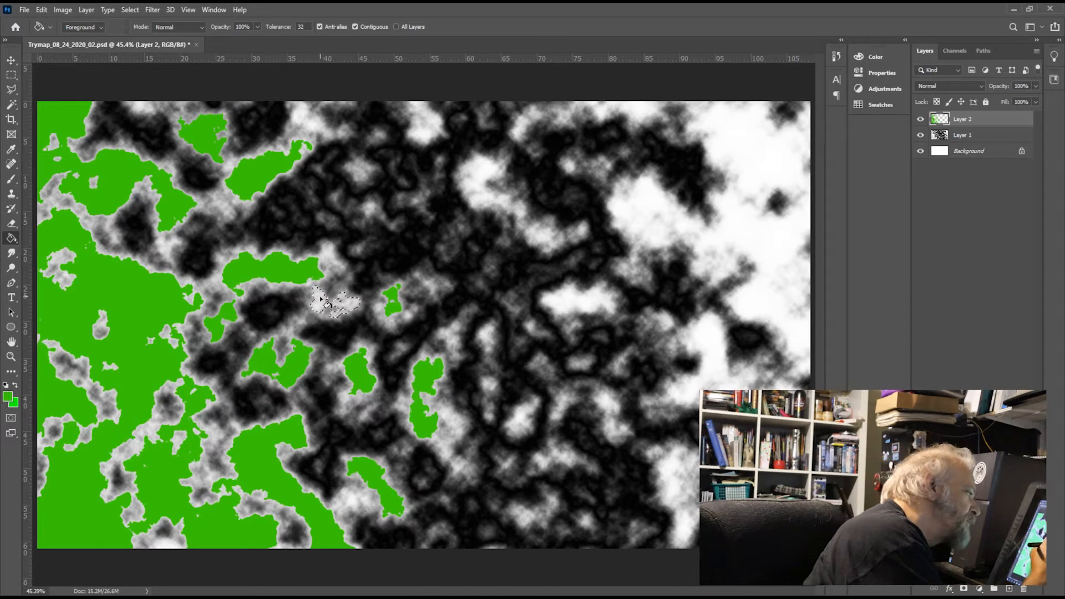
{"action": "left_click", "coordinate": [349, 306]}
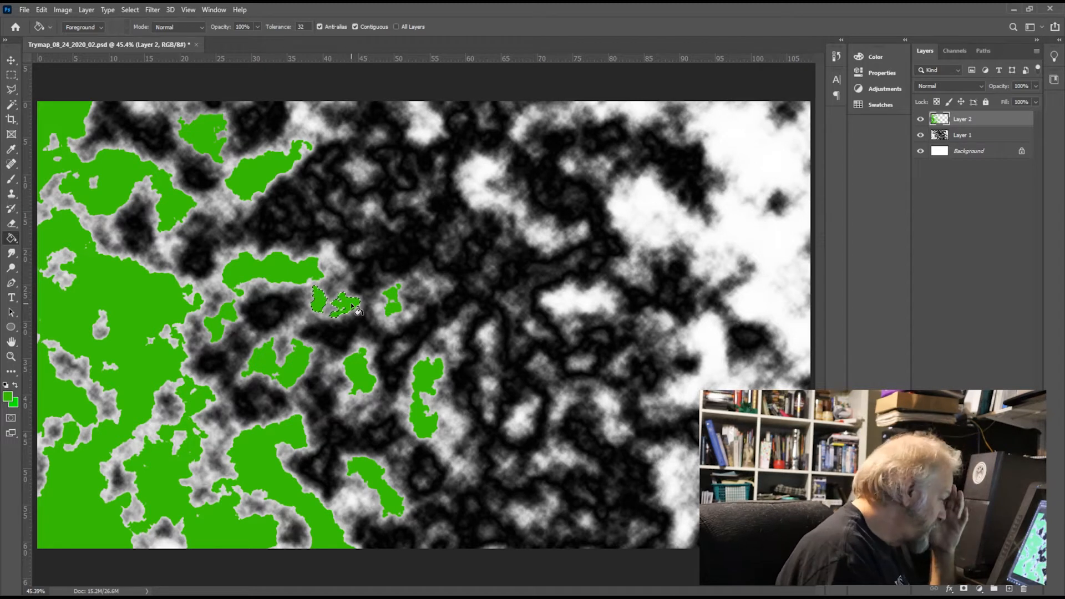
Step: Select Layer 1's small white patch at the map's upper edge, left of centre, and fill it with green on Layer 2
{"action": "left_click", "coordinate": [984, 135]}
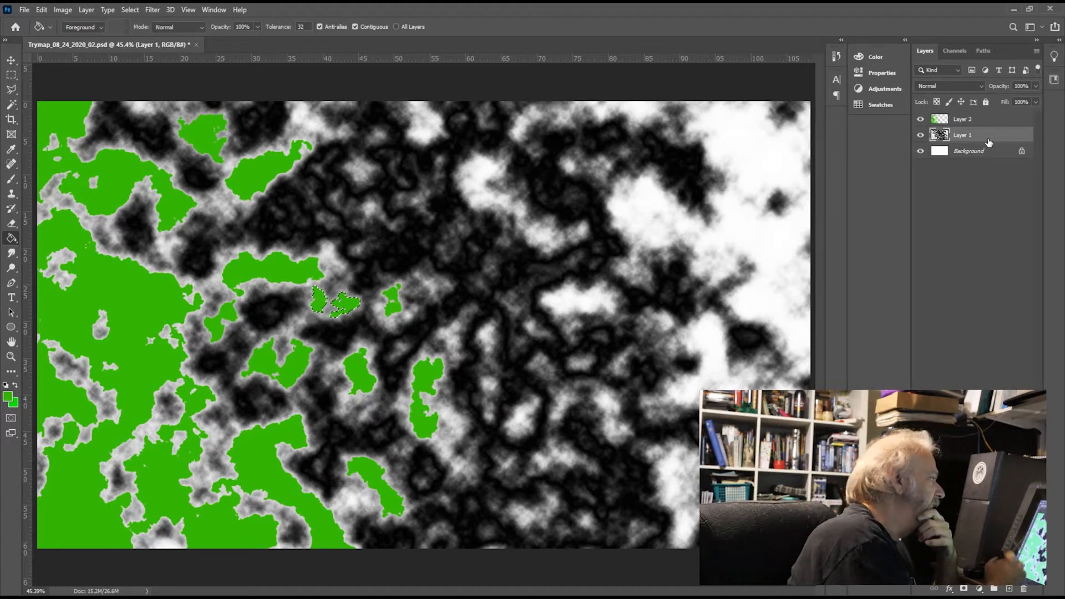
{"action": "left_click", "coordinate": [20, 106]}
{"action": "left_click", "coordinate": [427, 125]}
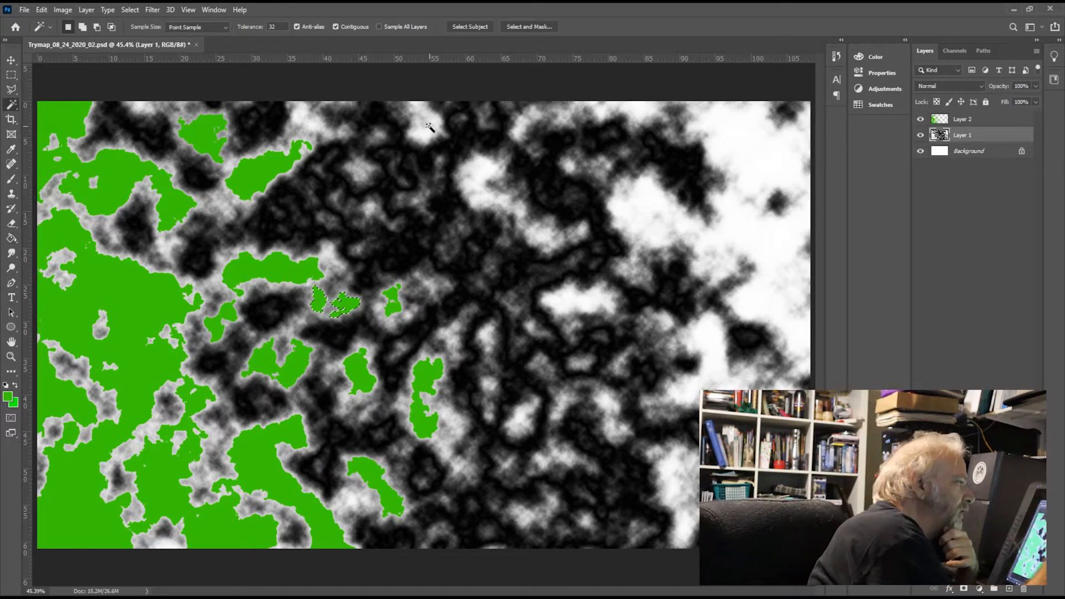
{"action": "left_click", "coordinate": [996, 118]}
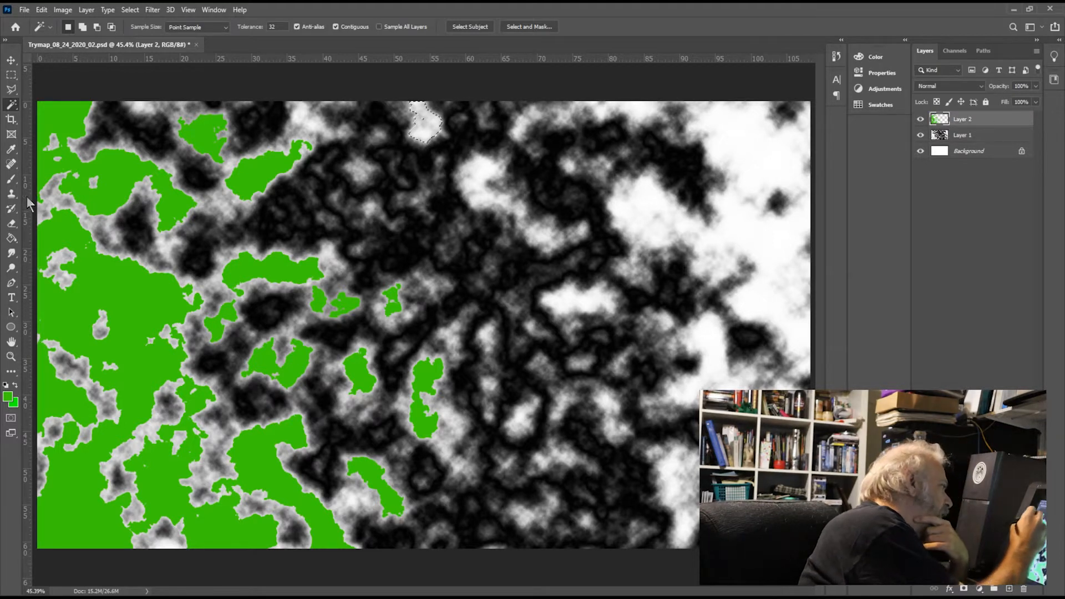
{"action": "left_click", "coordinate": [11, 240]}
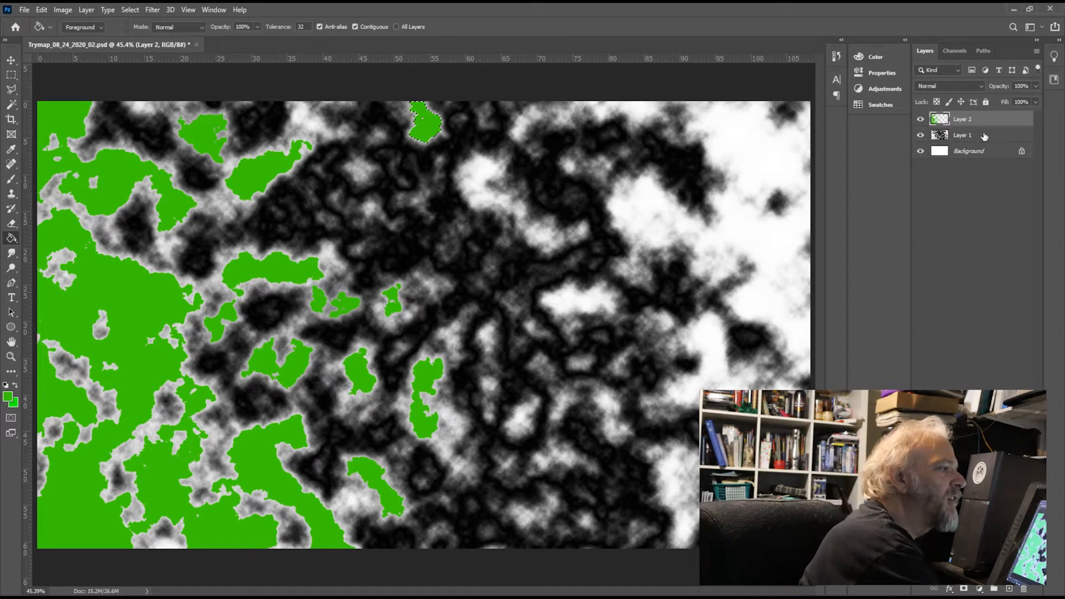
Step: Select Layer 1's light patch at the map's upper edge, just above the diagonal green island, and fill it with green on Layer 2
{"action": "key", "text": "alt+bracketleft"}
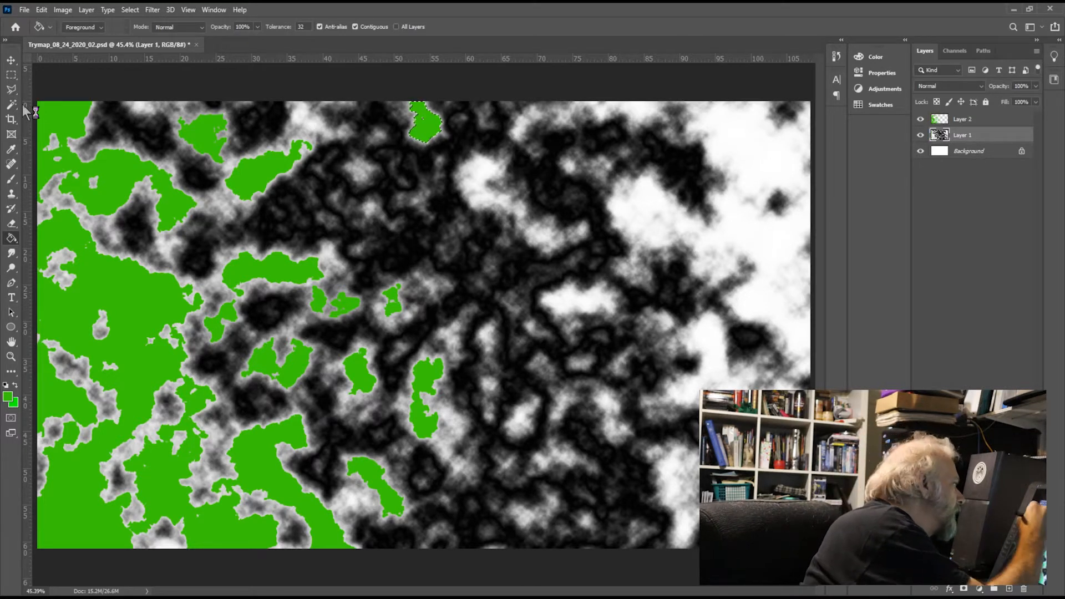
{"action": "key", "text": "w"}
{"action": "left_click", "coordinate": [321, 129]}
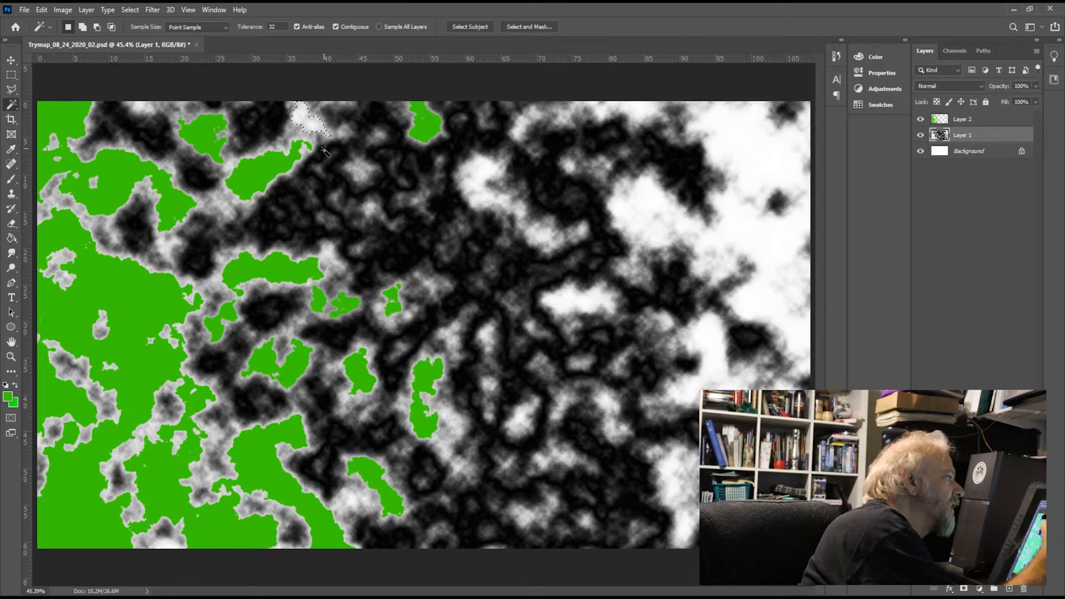
{"action": "left_click", "coordinate": [980, 123]}
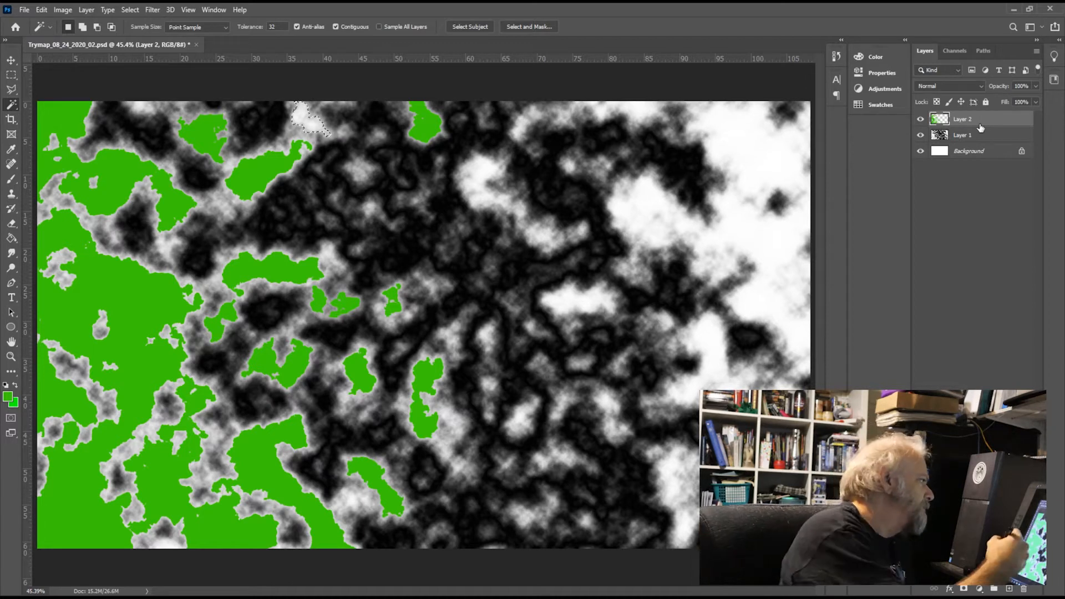
{"action": "key", "text": "g"}
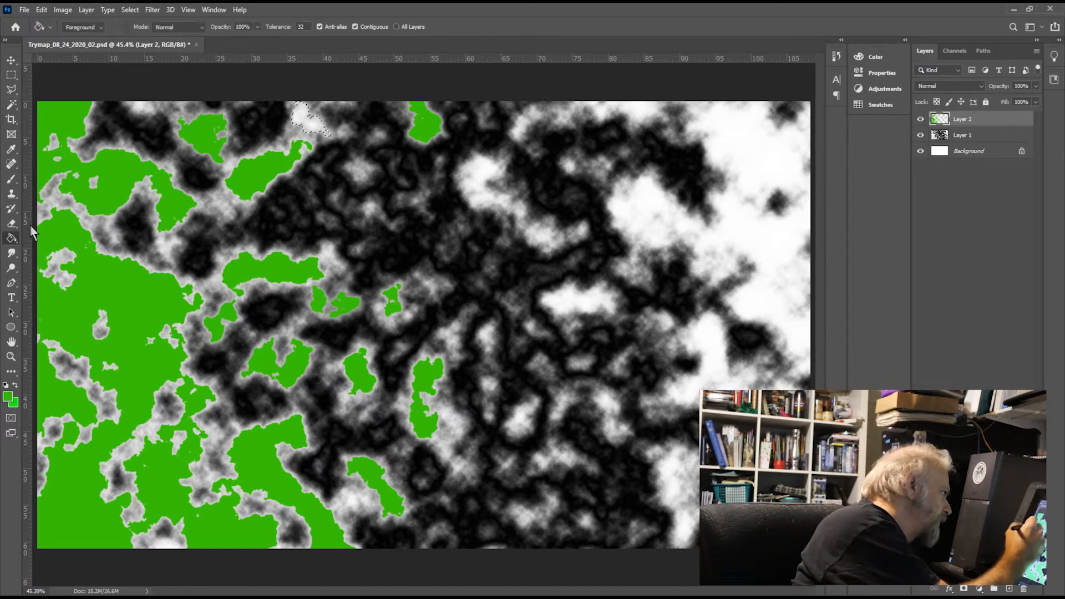
{"action": "left_click", "coordinate": [309, 122]}
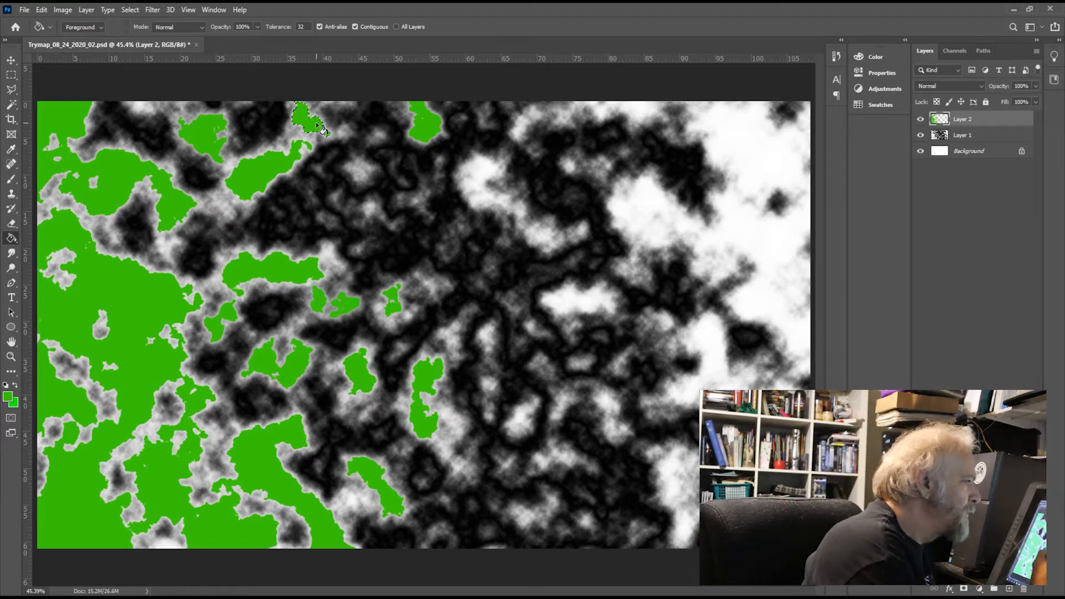
Step: Build one combined Magic Wand selection of Layer 1's white areas across the map's centre and right side, and fill it with green on Layer 2
{"action": "key", "text": "alt+bracketleft"}
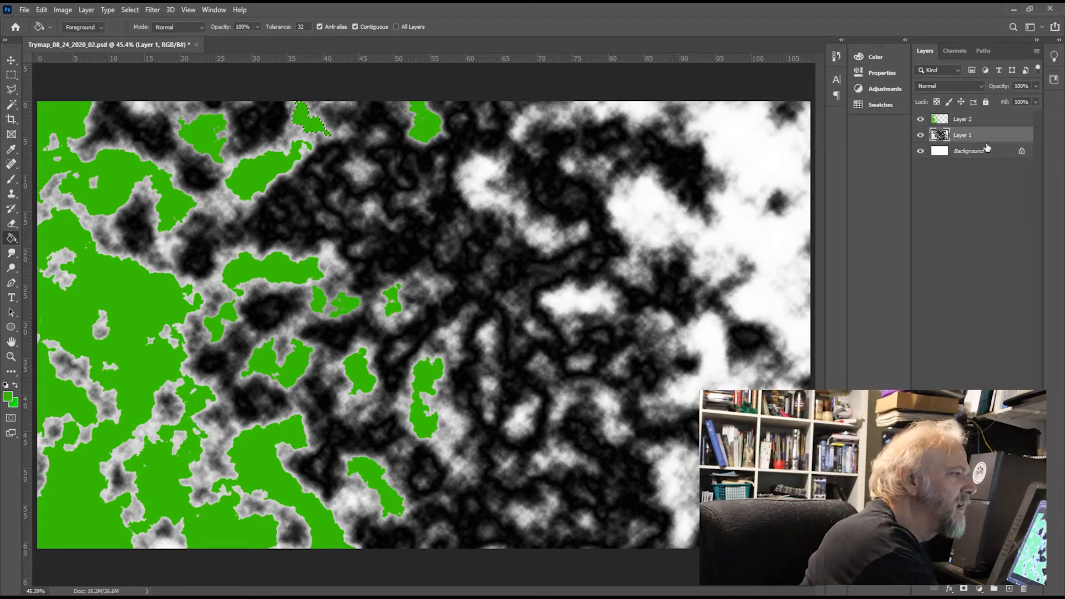
{"action": "left_click", "coordinate": [12, 104]}
{"action": "left_click", "coordinate": [487, 179]}
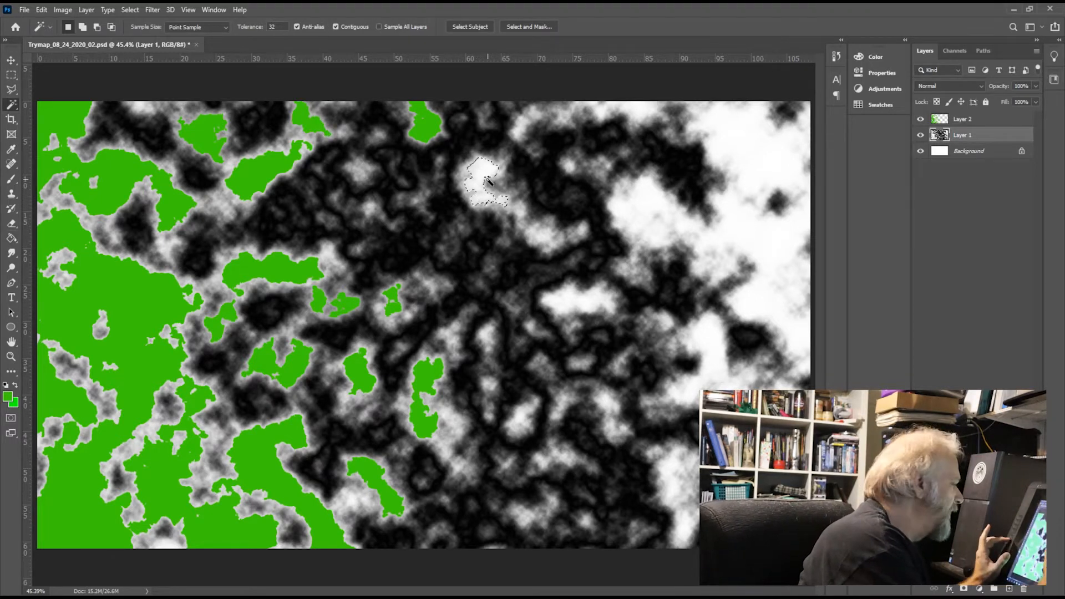
{"action": "key", "text": "shift"}
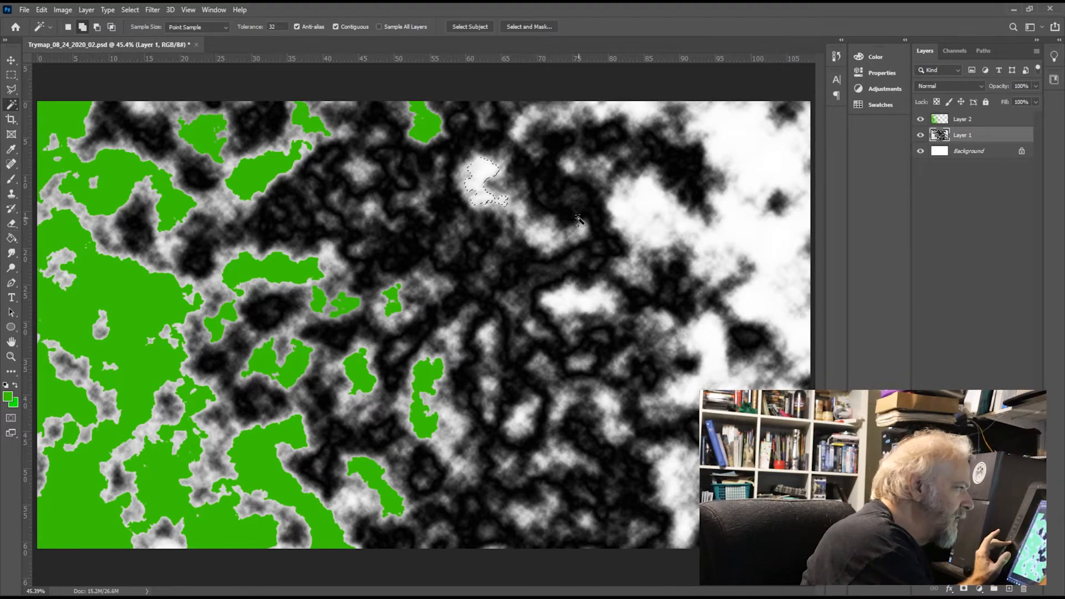
{"action": "left_click", "coordinate": [538, 233], "text": "shift"}
{"action": "left_click", "coordinate": [520, 211], "text": "shift"}
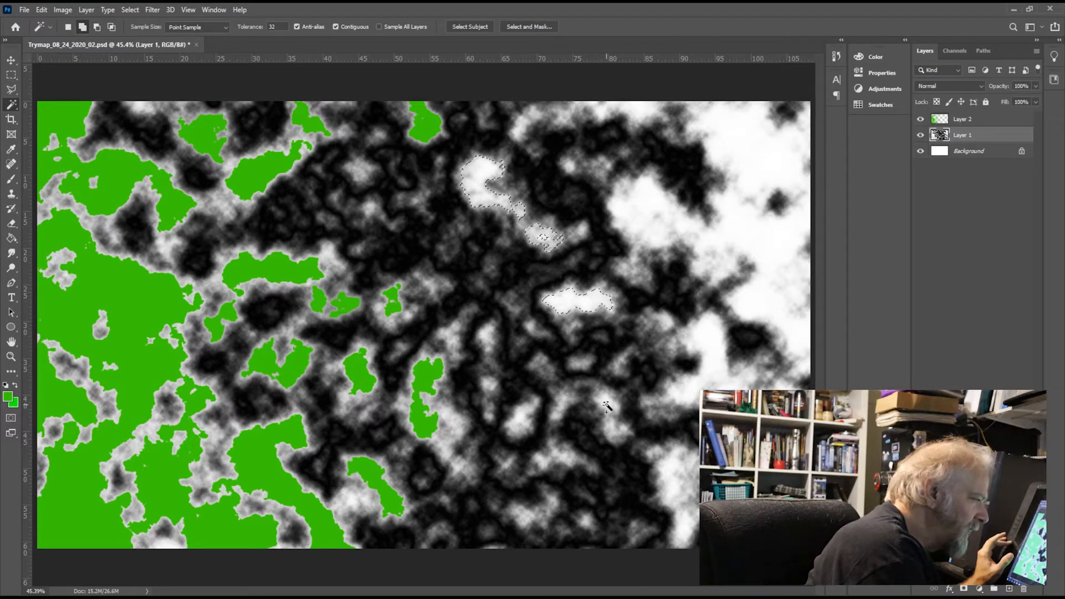
{"action": "left_click", "coordinate": [521, 422]}
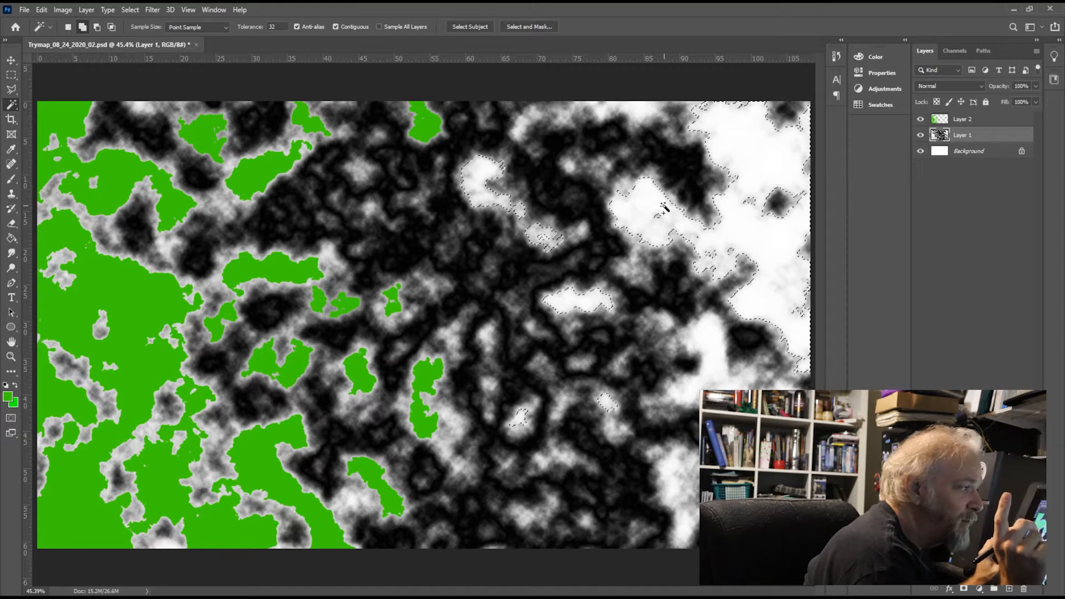
{"action": "left_click", "coordinate": [653, 107]}
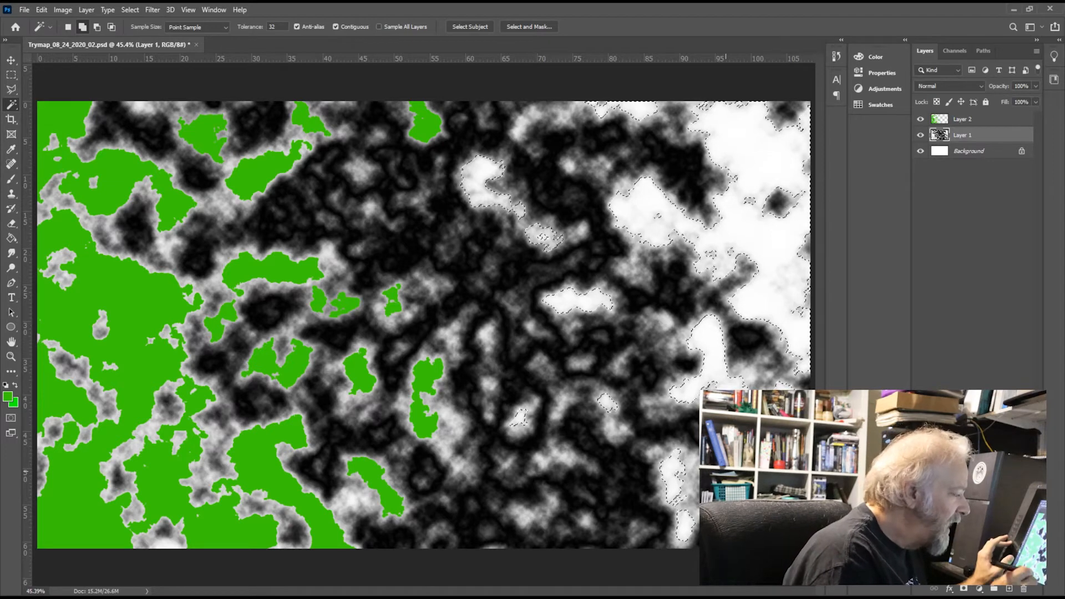
{"action": "left_click", "coordinate": [999, 121]}
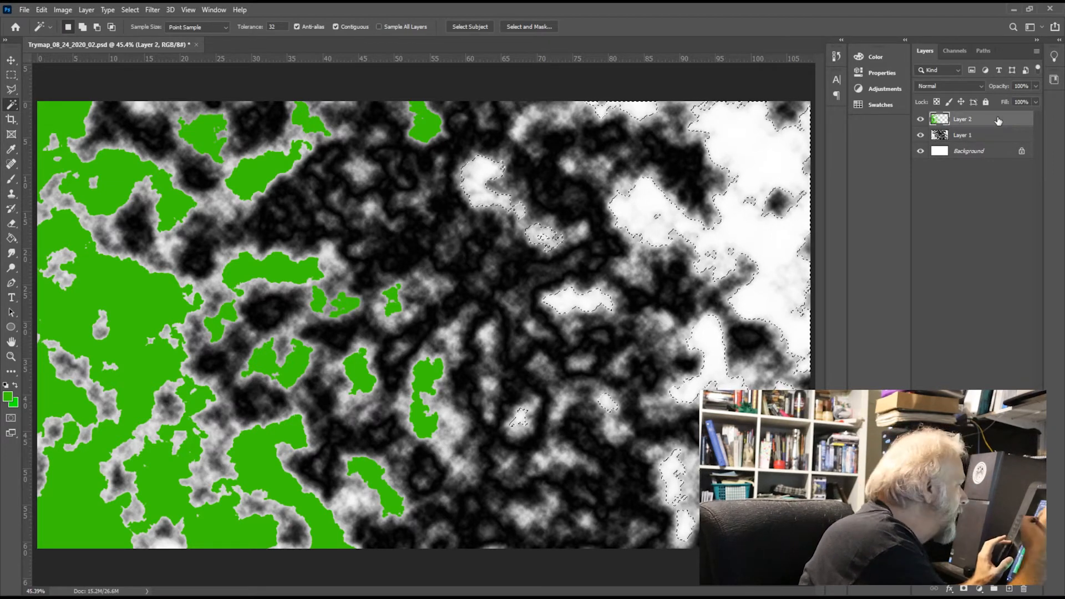
{"action": "left_click", "coordinate": [11, 238]}
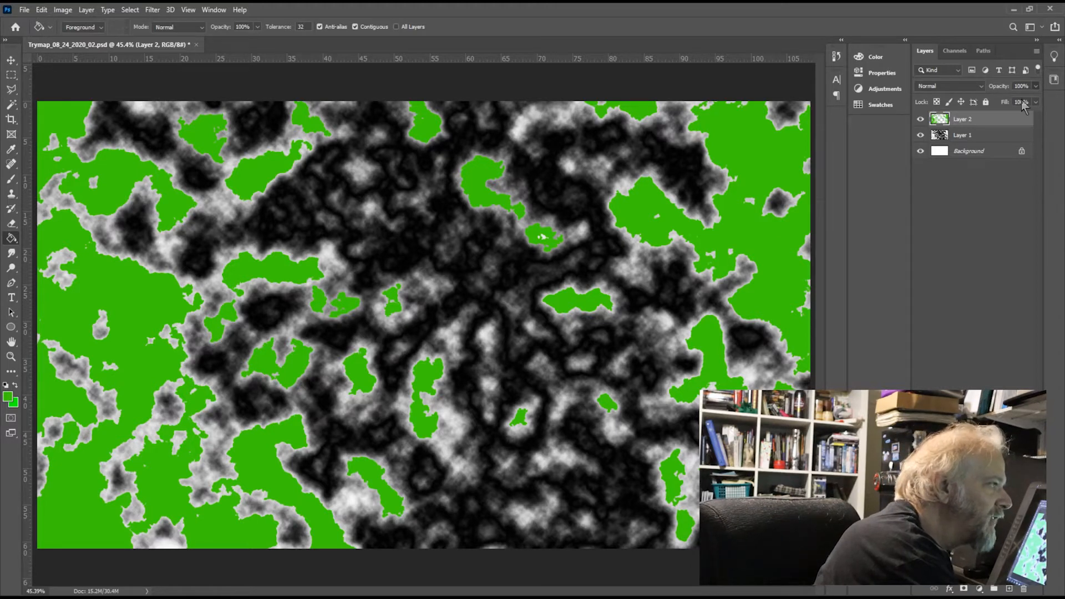
Step: Lower the opacity of the green Layer 2 to 88%
{"action": "left_click_drag", "start_coordinate": [1022, 102], "coordinate": [1010, 102]}
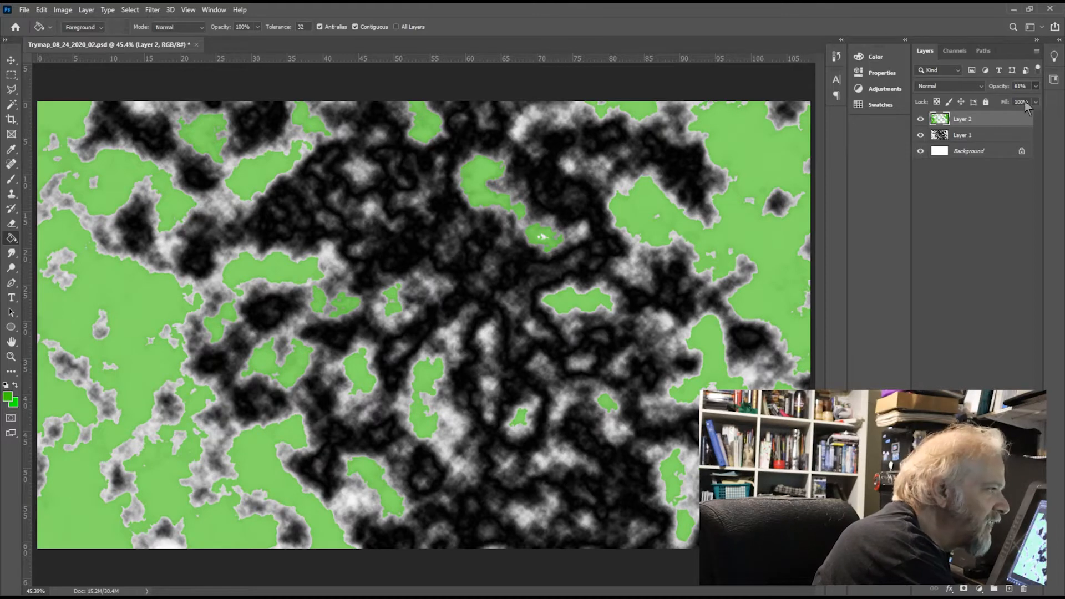
{"action": "left_click", "coordinate": [1023, 101]}
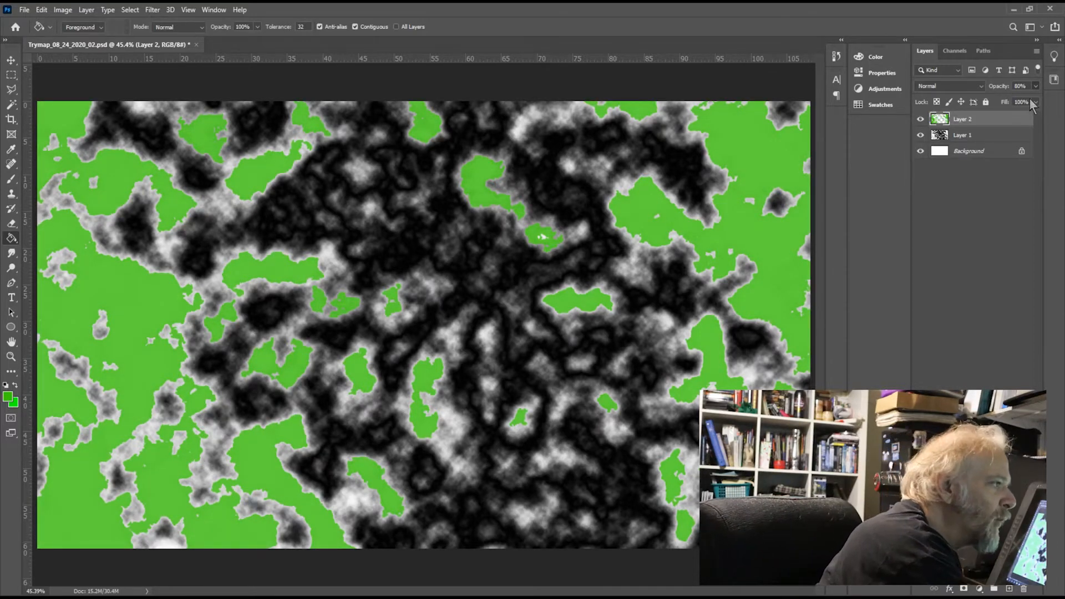
{"action": "left_click_drag", "start_coordinate": [1028, 99], "coordinate": [1032, 106]}
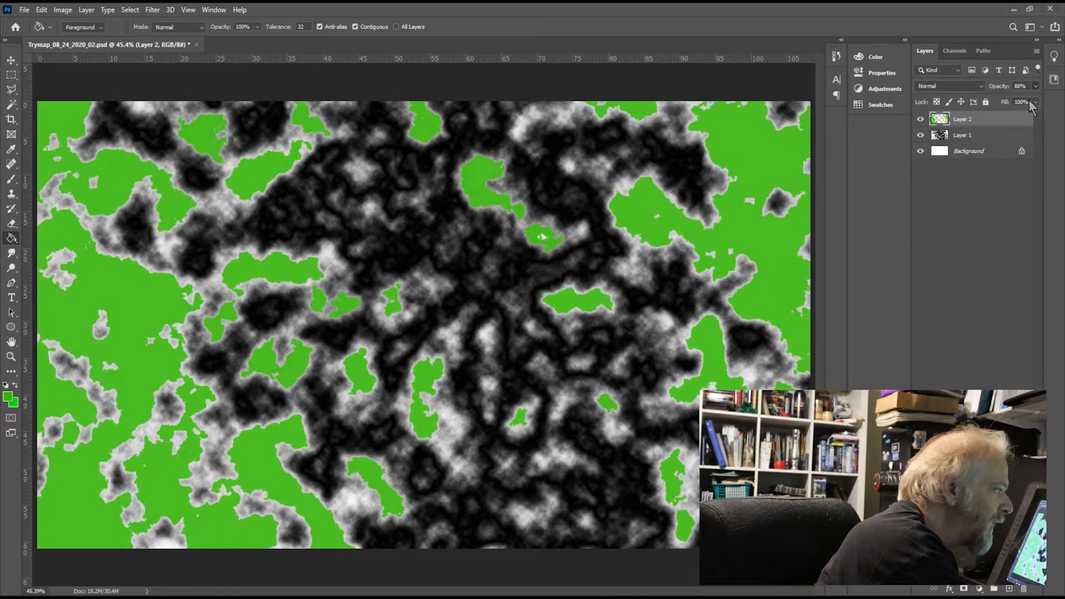
Step: Add a new layer between Layer 1 and Layer 2 and fill it with bright blue as the sea
{"action": "left_click", "coordinate": [998, 135]}
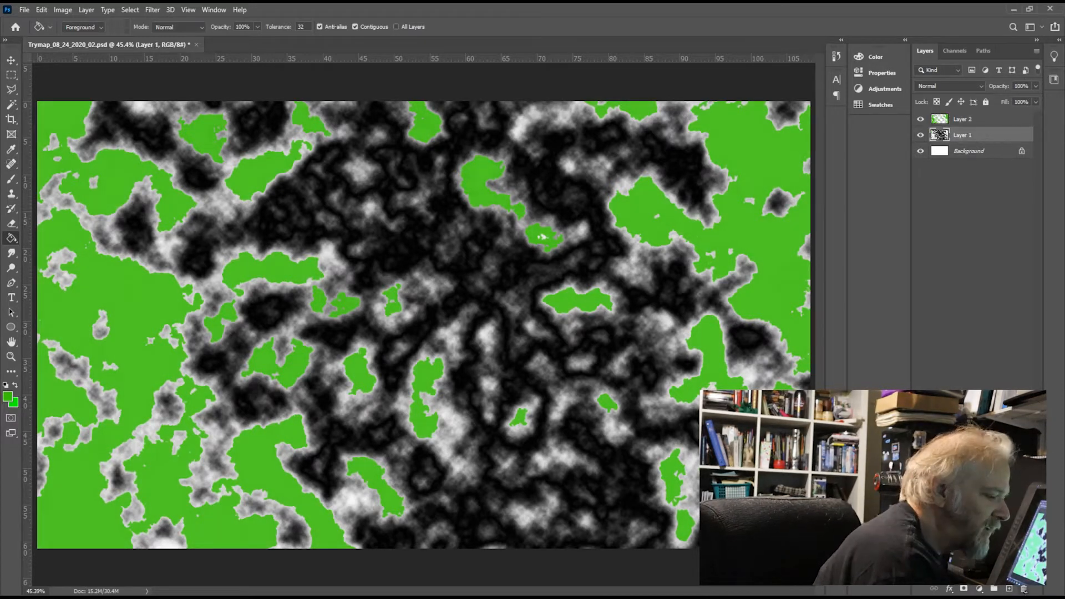
{"action": "left_click", "coordinate": [1009, 589]}
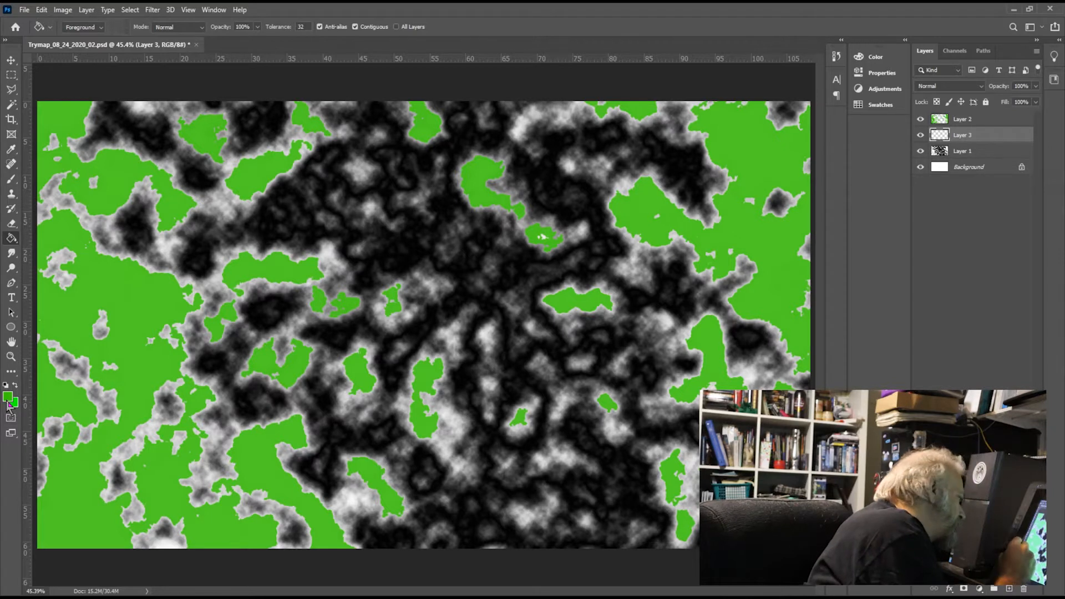
{"action": "key", "text": "i"}
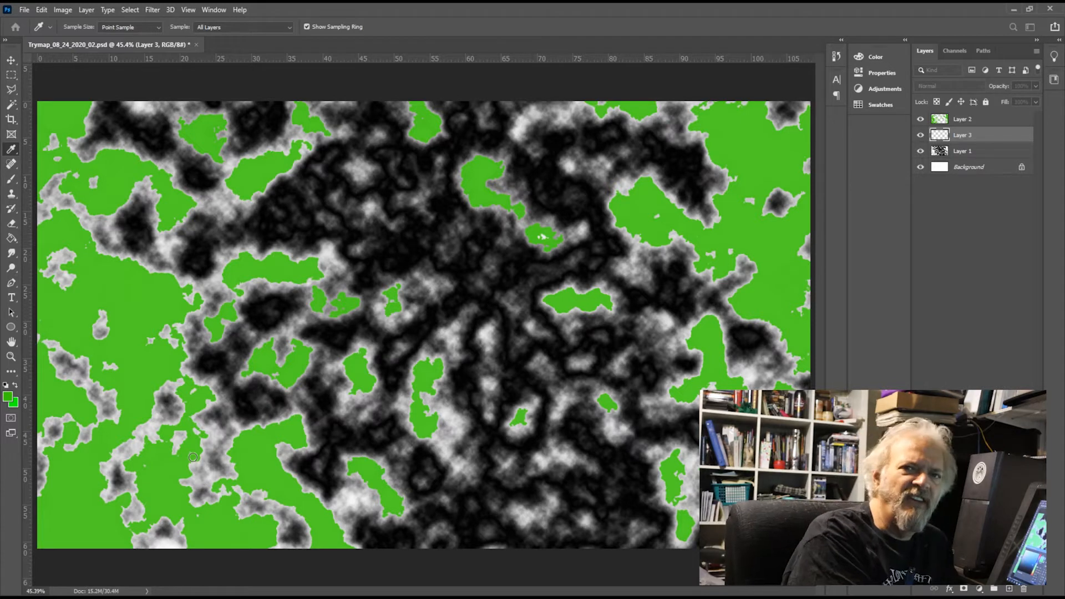
{"action": "key", "text": "g"}
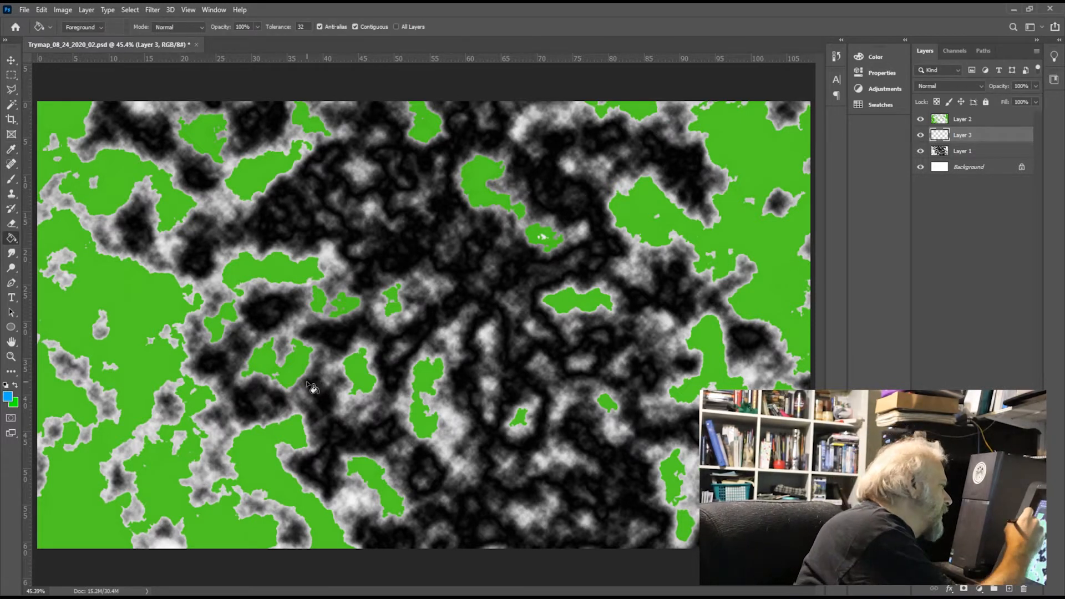
{"action": "left_click", "coordinate": [401, 246]}
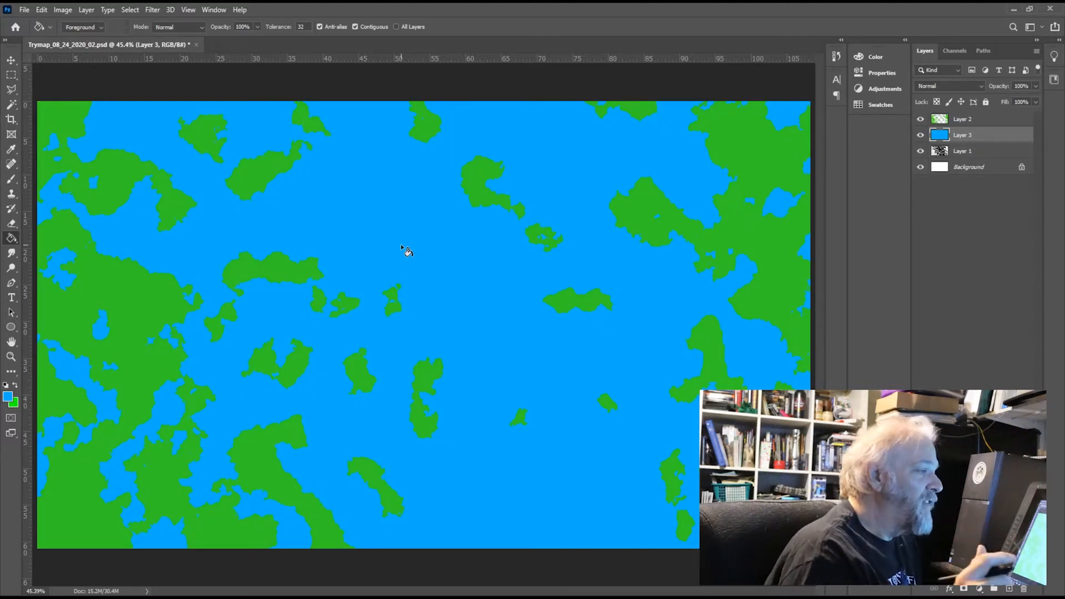
Step: Lower the opacity of the blue sea Layer 3 to 68% so the clouds show through
{"action": "left_click", "coordinate": [1036, 85]}
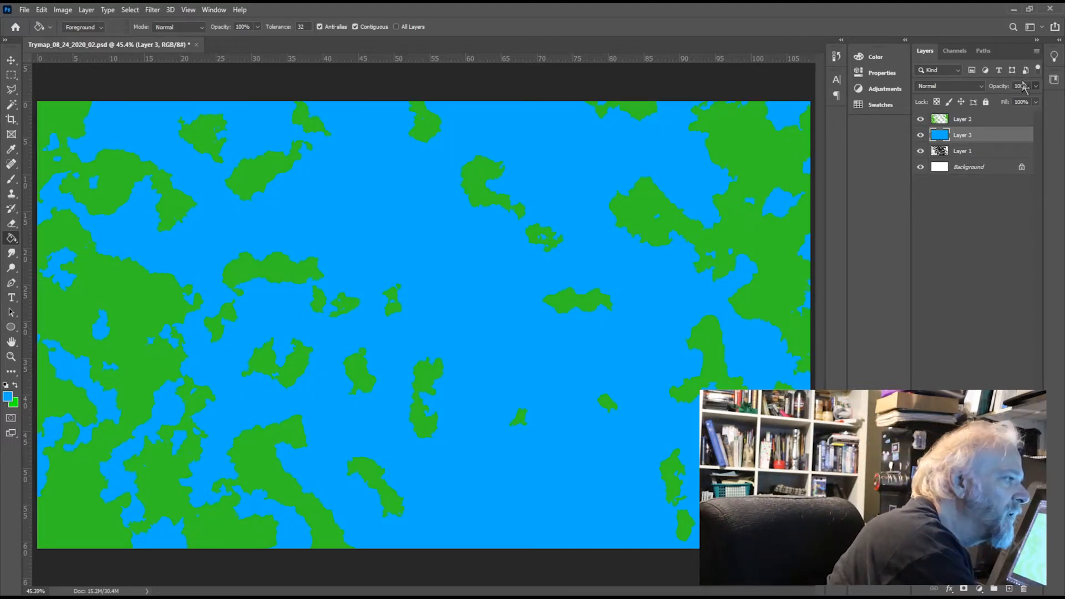
{"action": "left_click_drag", "start_coordinate": [1024, 101], "coordinate": [1007, 102]}
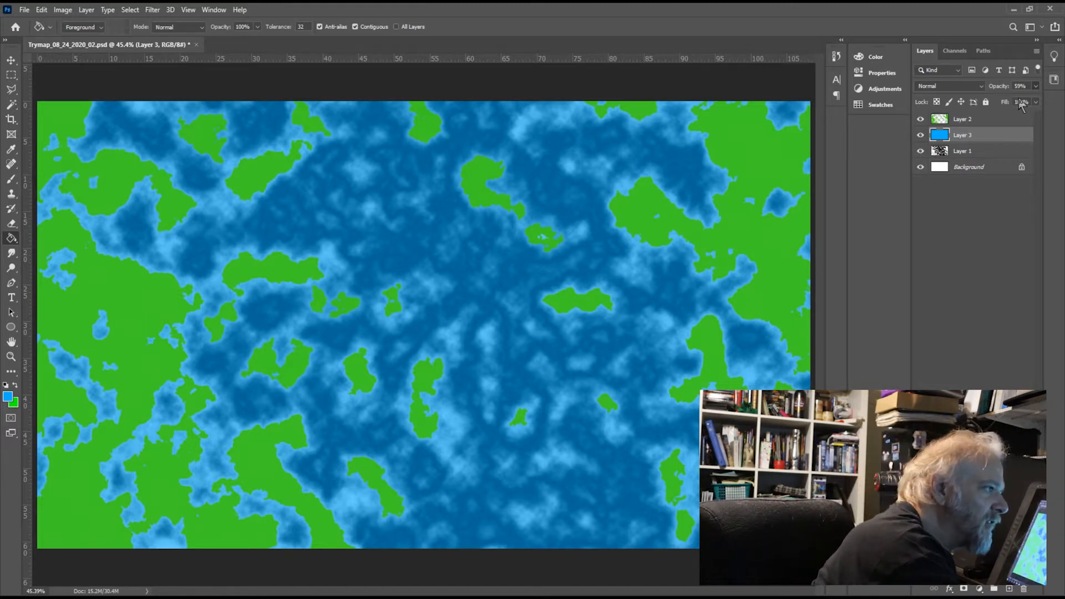
{"action": "left_click_drag", "start_coordinate": [1019, 101], "coordinate": [1013, 102]}
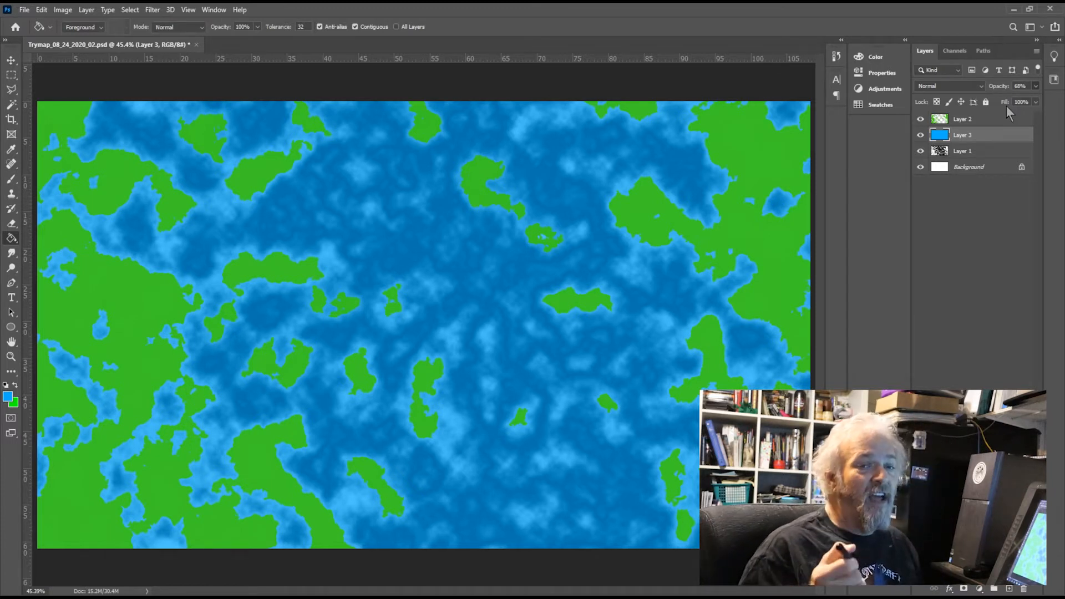
Step: Add a thin dark Stroke layer effect to the green land on Layer 2
{"action": "left_click", "coordinate": [986, 117]}
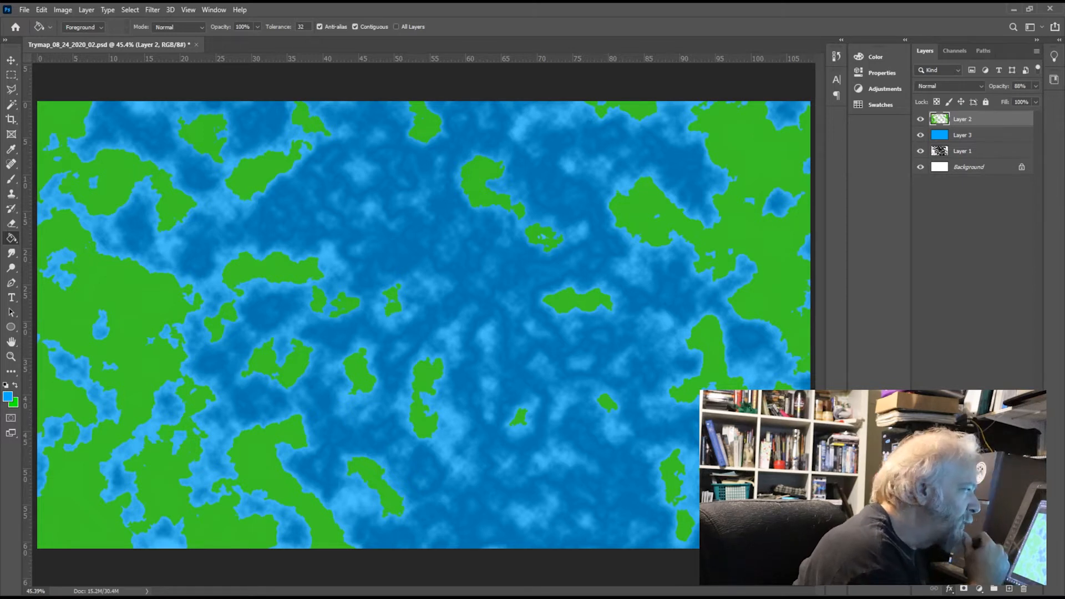
{"action": "left_click", "coordinate": [972, 482]}
{"action": "left_click", "coordinate": [726, 227]}
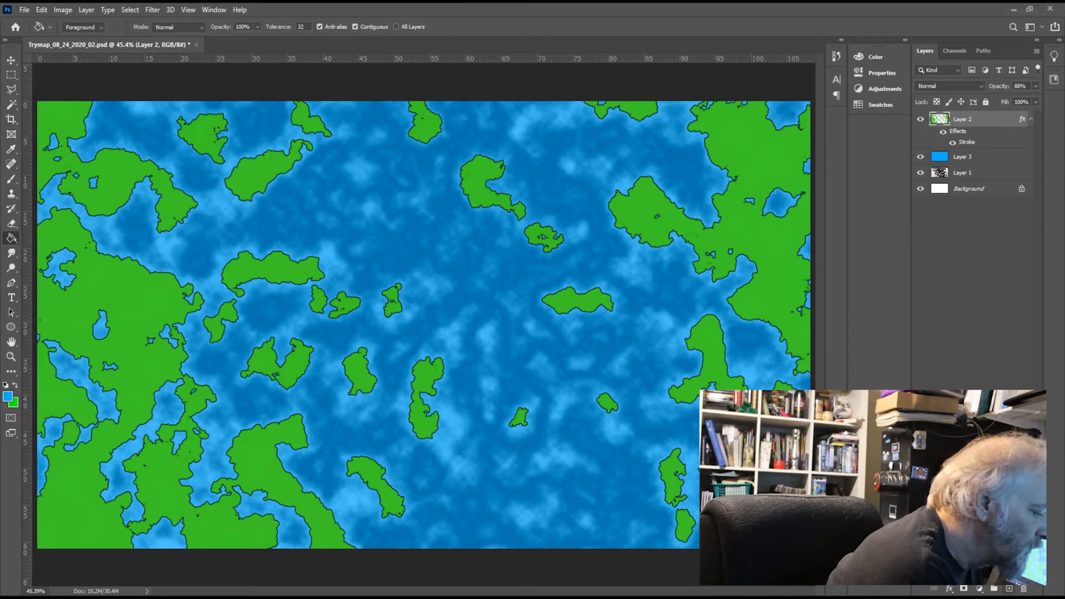
Step: Create a new layer above Layer 2 and paint a winding red line down the map's middle with a 28 px brush
{"action": "key", "text": "ctrl+shift+alt+n"}
{"action": "key", "text": "i"}
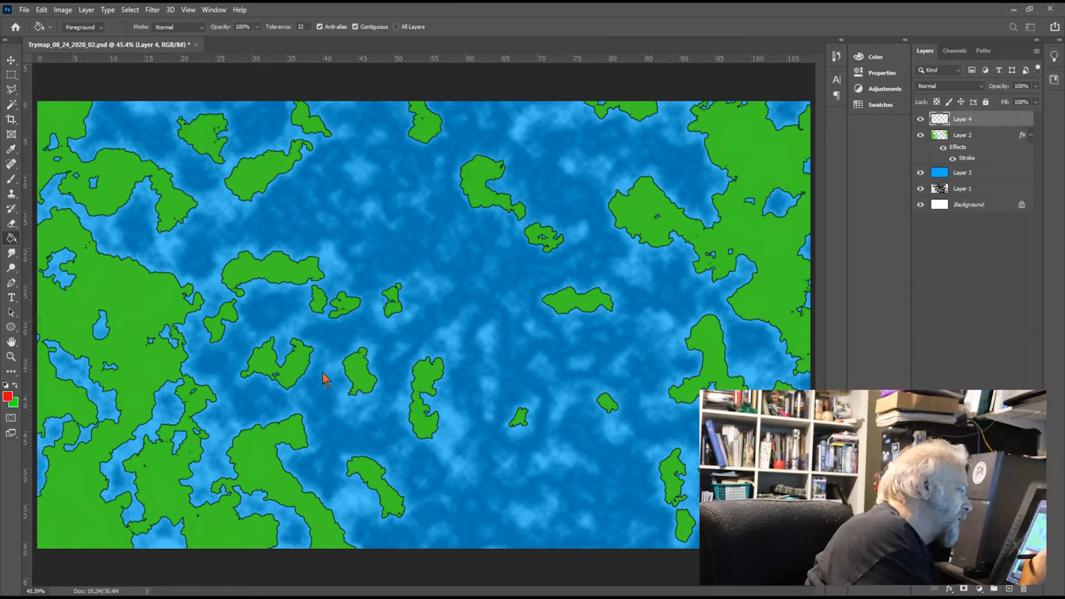
{"action": "key", "text": "b"}
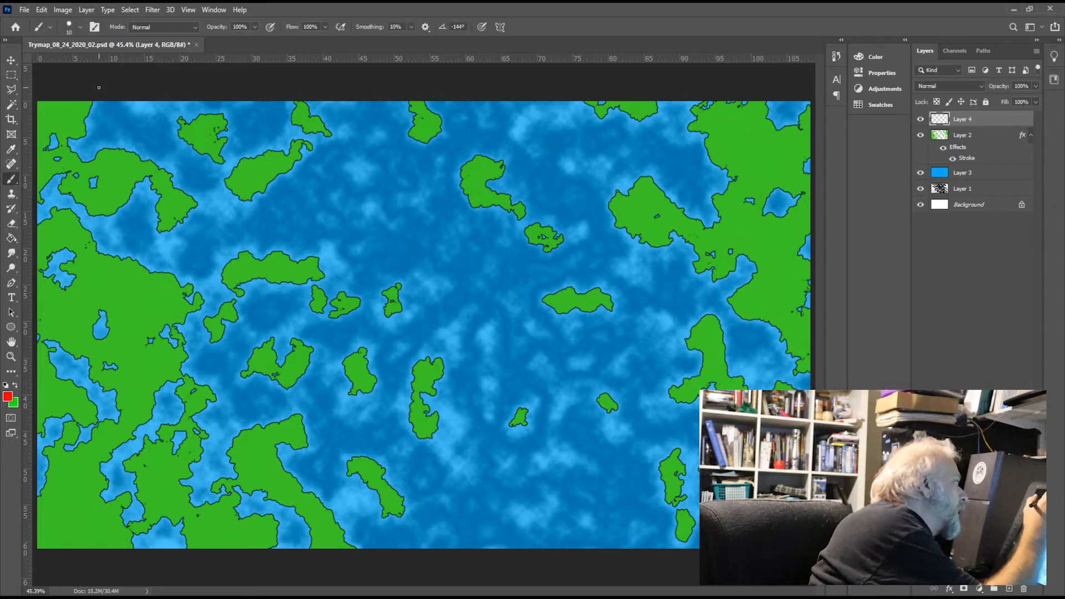
{"action": "key", "text": "bracketright"}
{"action": "key", "text": "bracketright"}
{"action": "key", "text": "bracketright"}
{"action": "key", "text": "bracketright"}
{"action": "key", "text": "bracketright"}
{"action": "key", "text": "bracketright"}
{"action": "key", "text": "bracketright"}
{"action": "key", "text": "bracketright"}
{"action": "key", "text": "bracketright"}
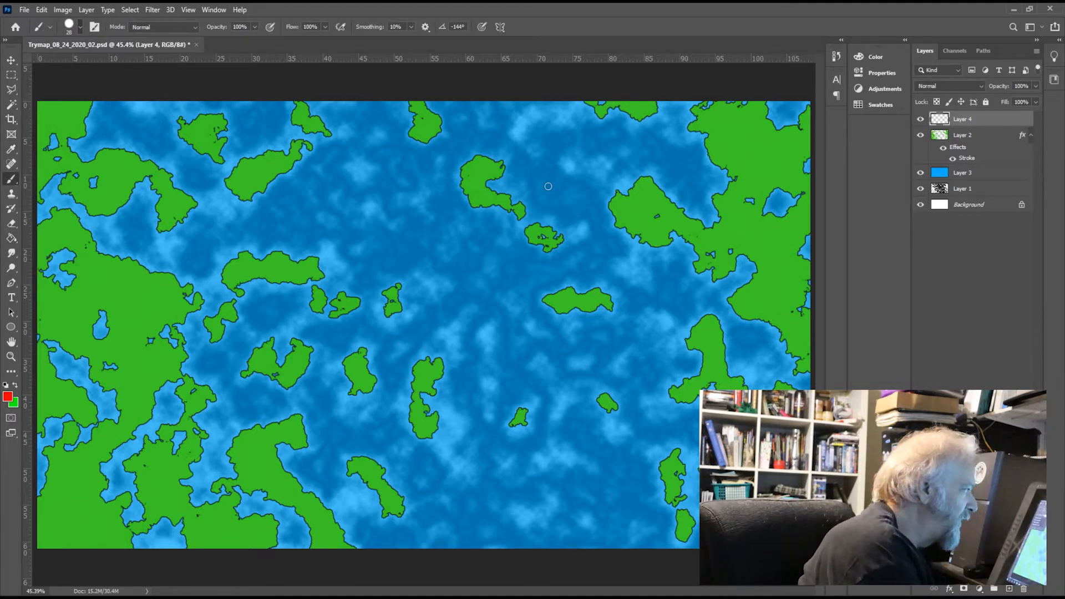
{"action": "mouse_move", "coordinate": [468, 105]}
{"action": "left_mouse_down"}
{"action": "mouse_move", "coordinate": [434, 237]}
{"action": "mouse_move", "coordinate": [440, 265]}
{"action": "mouse_move", "coordinate": [481, 311]}
{"action": "mouse_move", "coordinate": [470, 350]}
{"action": "mouse_move", "coordinate": [483, 431]}
{"action": "left_mouse_up"}
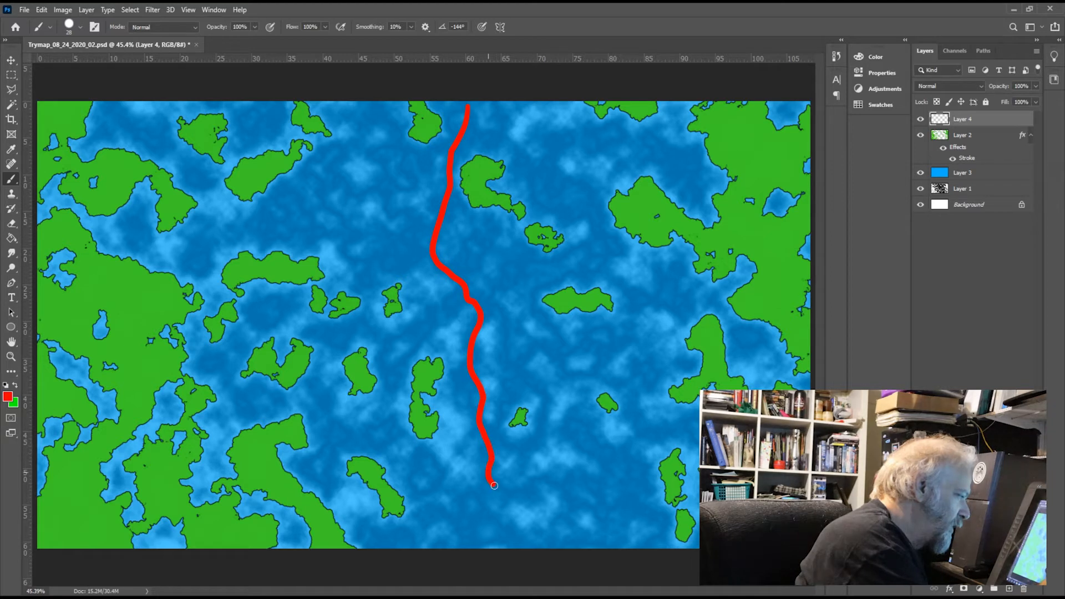
{"action": "left_click_drag", "start_coordinate": [494, 515], "coordinate": [511, 555]}
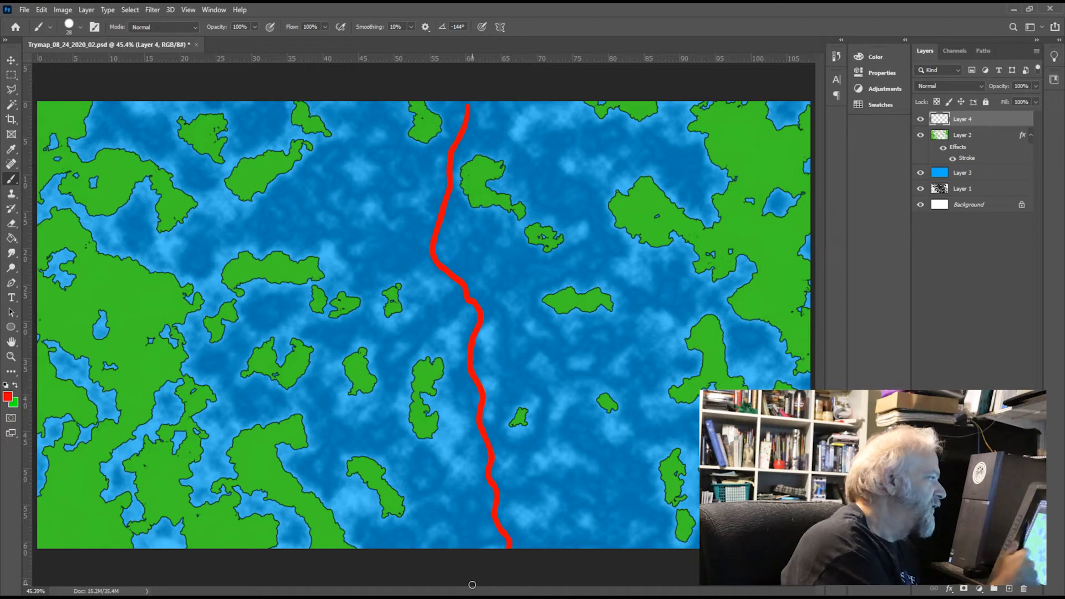
Step: Circle the two islands beside the red line's upper end, paint red connecting strokes between islands across the line, and hide the layer
{"action": "mouse_move", "coordinate": [454, 219]}
{"action": "left_mouse_down"}
{"action": "mouse_move", "coordinate": [488, 236]}
{"action": "mouse_move", "coordinate": [452, 183]}
{"action": "left_mouse_up"}
{"action": "left_click_drag", "start_coordinate": [413, 104], "coordinate": [393, 102]}
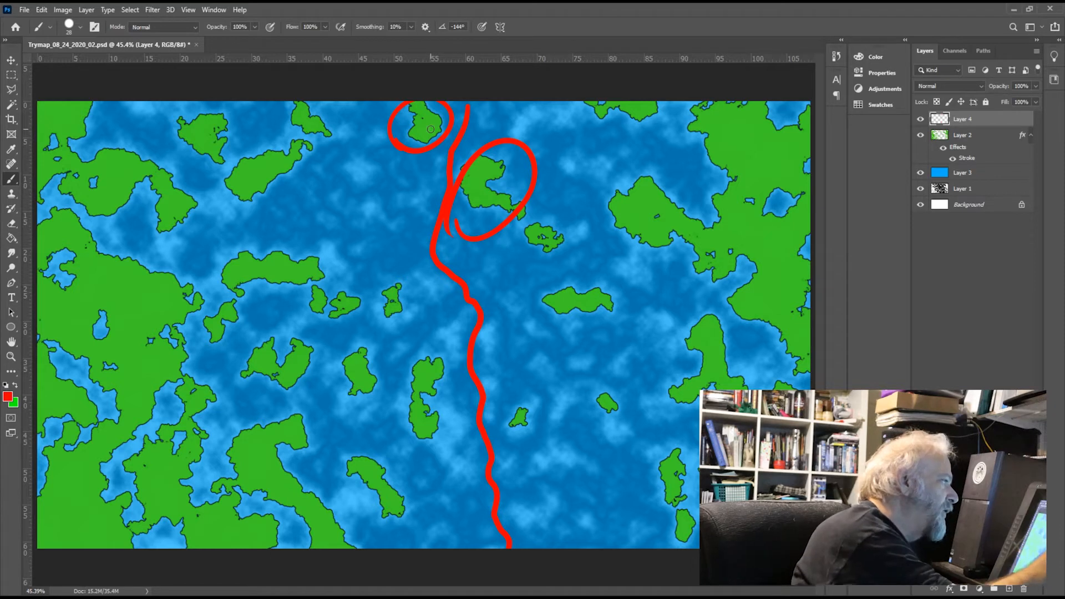
{"action": "left_click_drag", "start_coordinate": [427, 125], "coordinate": [507, 171]}
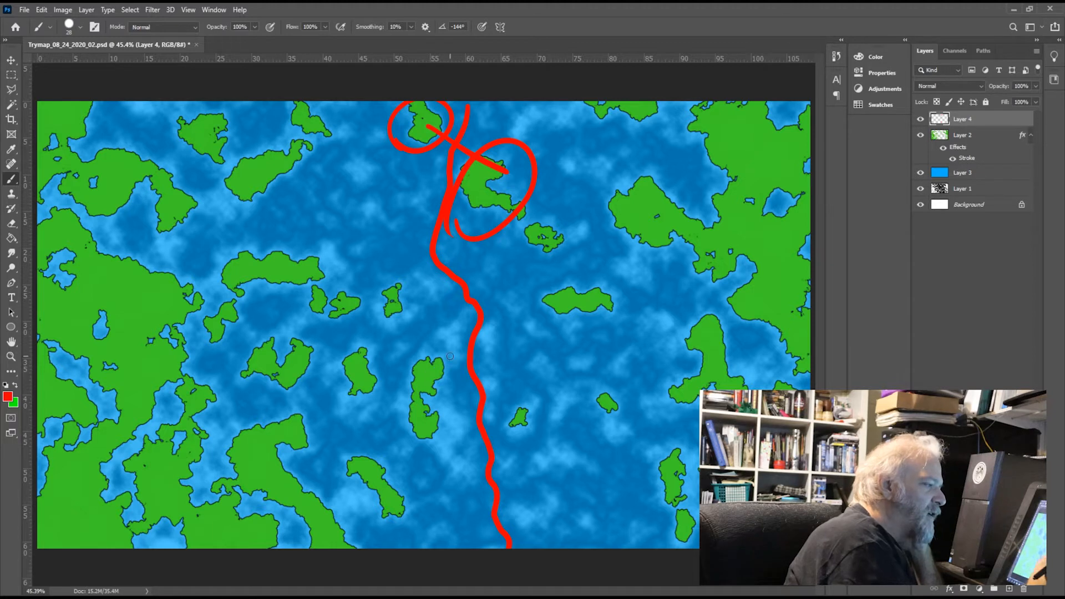
{"action": "left_click_drag", "start_coordinate": [420, 380], "coordinate": [530, 428]}
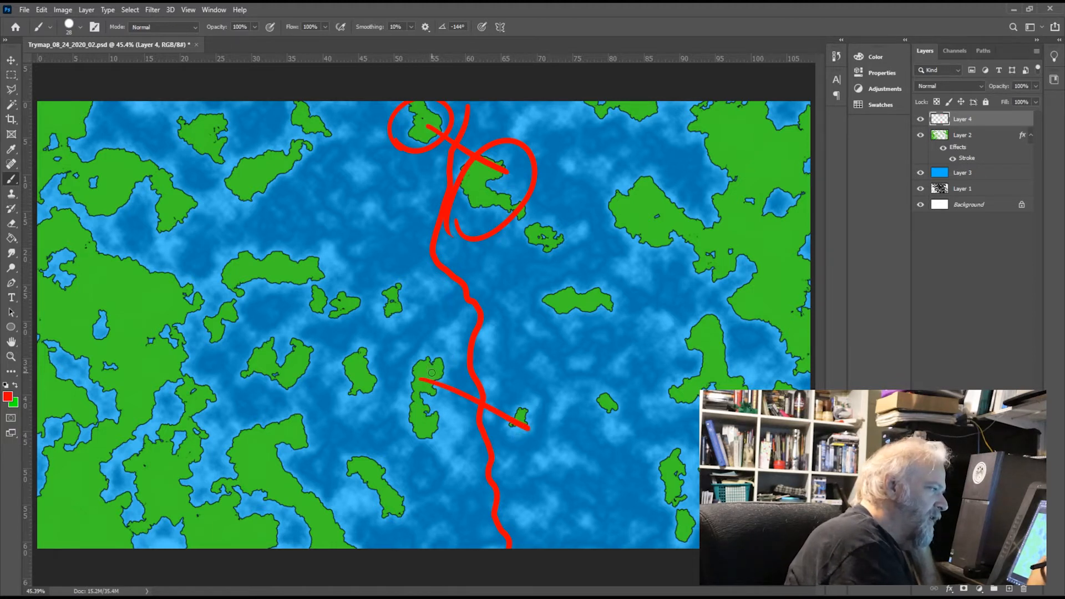
{"action": "left_click_drag", "start_coordinate": [430, 372], "coordinate": [608, 410]}
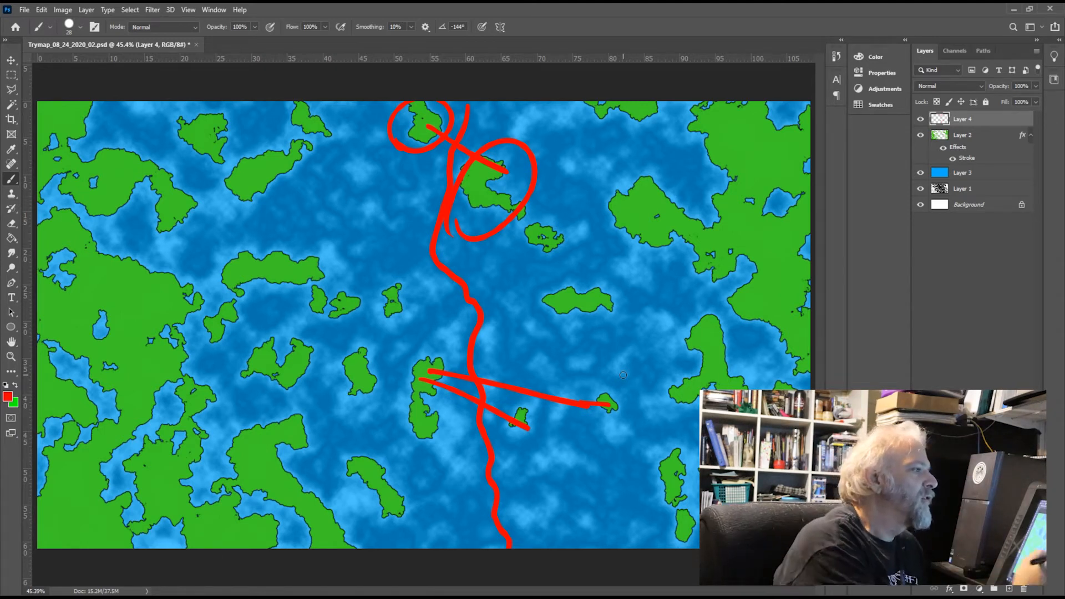
{"action": "left_click", "coordinate": [920, 119]}
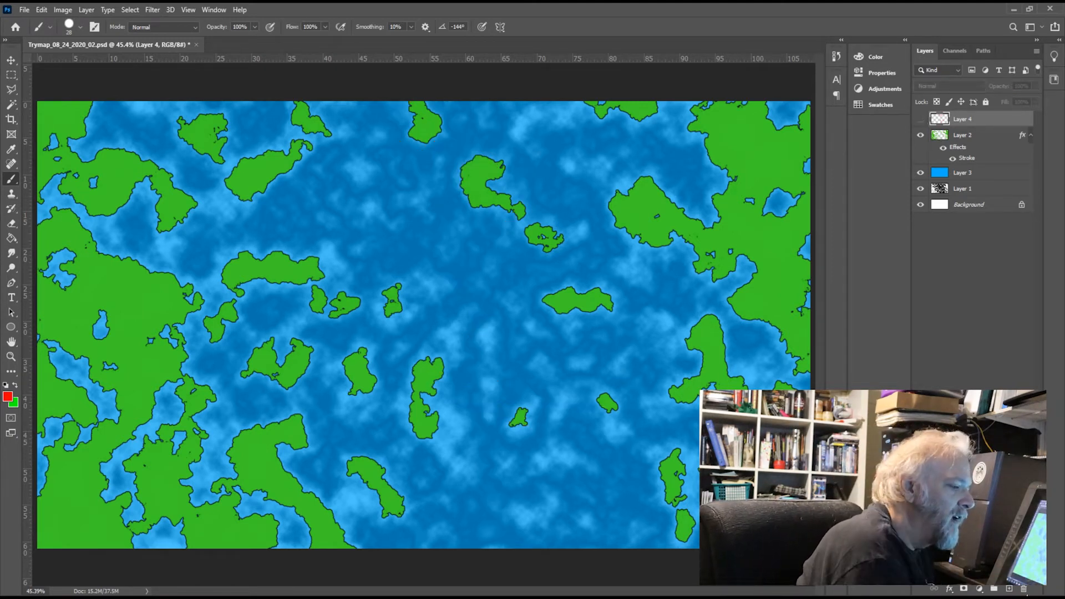
Step: On another new layer, paint red circles in the open sea at the centre, northwest and south, adding elongated loops around the central circle
{"action": "left_click", "coordinate": [1009, 589]}
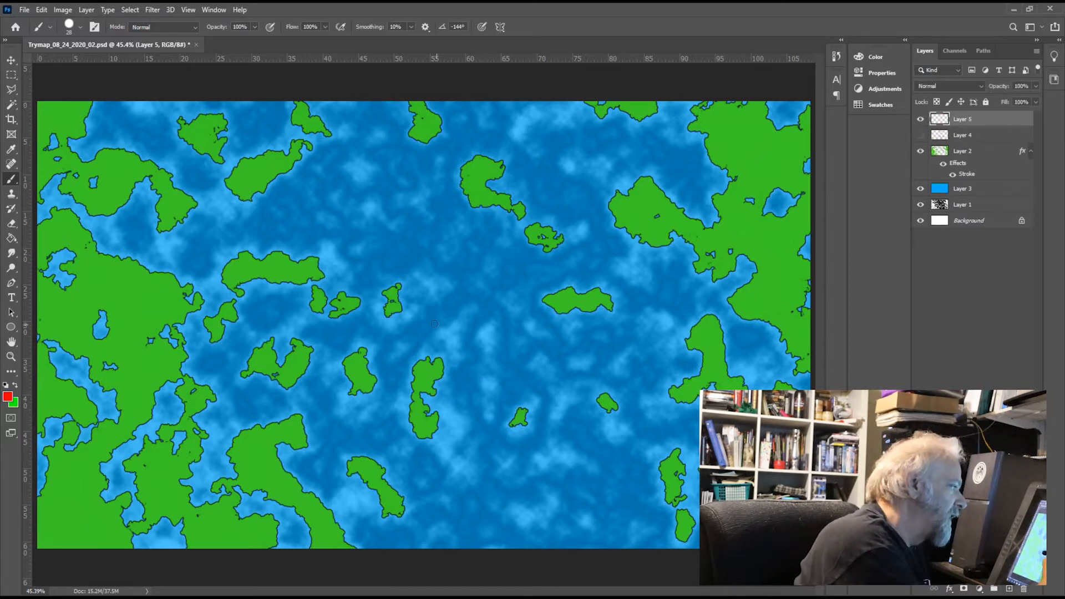
{"action": "mouse_move", "coordinate": [473, 326]}
{"action": "left_mouse_down"}
{"action": "mouse_move", "coordinate": [499, 258]}
{"action": "mouse_move", "coordinate": [500, 337]}
{"action": "mouse_move", "coordinate": [516, 260]}
{"action": "left_mouse_up"}
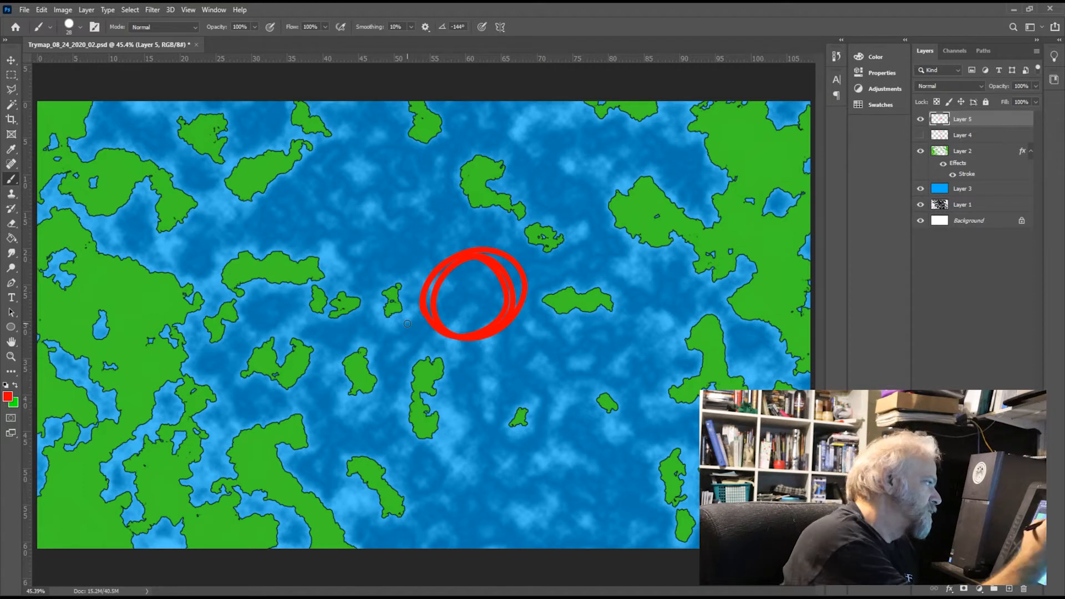
{"action": "mouse_move", "coordinate": [402, 192]}
{"action": "left_mouse_down"}
{"action": "mouse_move", "coordinate": [388, 241]}
{"action": "mouse_move", "coordinate": [404, 187]}
{"action": "mouse_move", "coordinate": [361, 244]}
{"action": "left_mouse_up"}
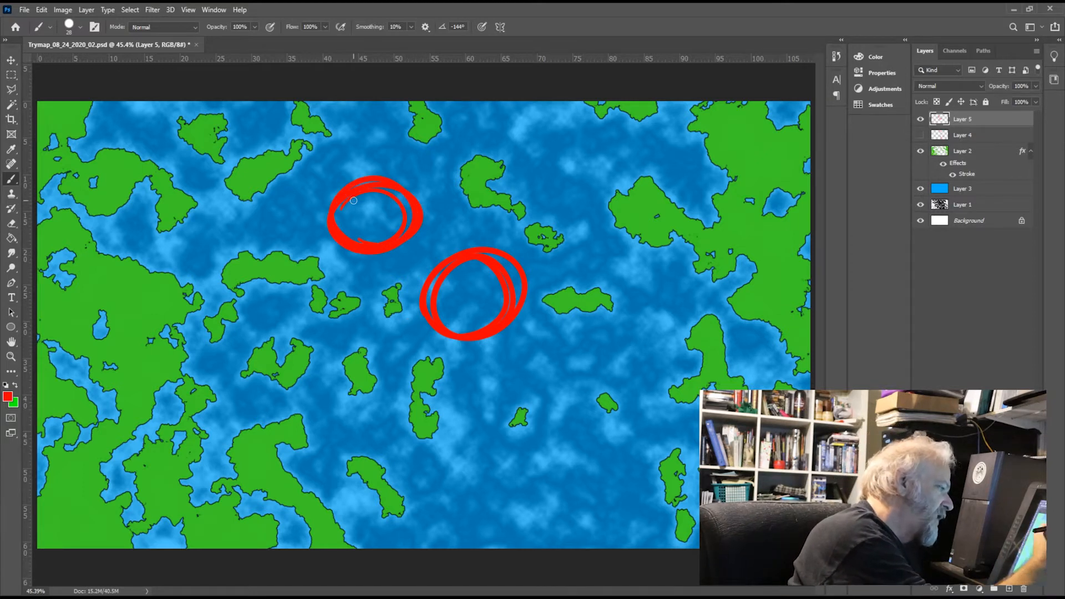
{"action": "mouse_move", "coordinate": [530, 497]}
{"action": "left_mouse_down"}
{"action": "mouse_move", "coordinate": [556, 483]}
{"action": "mouse_move", "coordinate": [549, 499]}
{"action": "mouse_move", "coordinate": [587, 489]}
{"action": "mouse_move", "coordinate": [488, 459]}
{"action": "mouse_move", "coordinate": [532, 524]}
{"action": "mouse_move", "coordinate": [582, 477]}
{"action": "mouse_move", "coordinate": [508, 506]}
{"action": "left_mouse_up"}
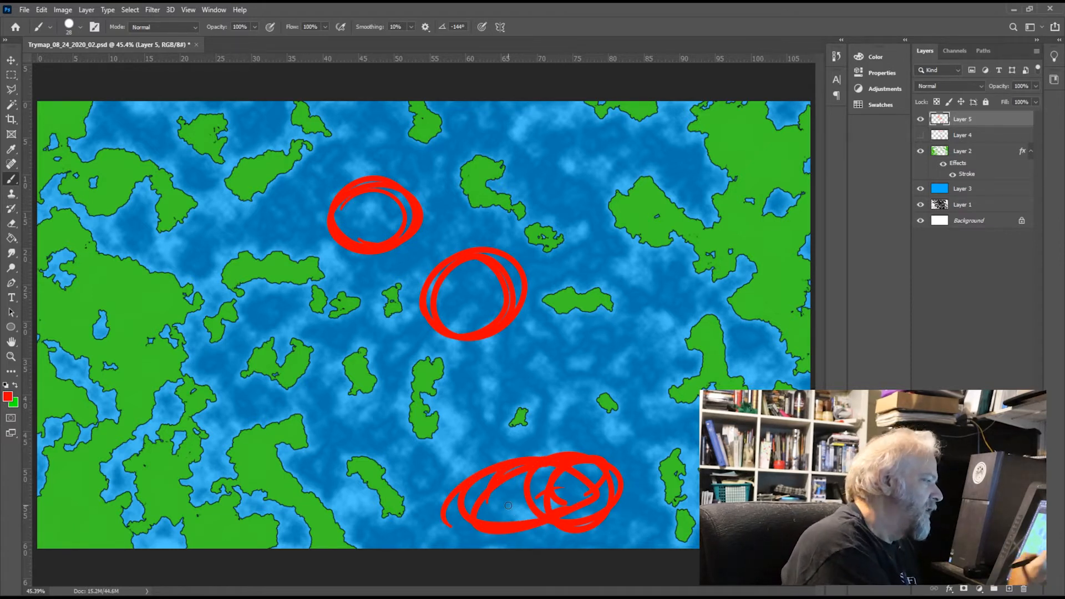
{"action": "mouse_move", "coordinate": [516, 317]}
{"action": "left_mouse_down"}
{"action": "mouse_move", "coordinate": [506, 364]}
{"action": "mouse_move", "coordinate": [486, 338]}
{"action": "left_mouse_up"}
{"action": "mouse_move", "coordinate": [471, 253]}
{"action": "left_mouse_down"}
{"action": "mouse_move", "coordinate": [403, 224]}
{"action": "mouse_move", "coordinate": [476, 279]}
{"action": "mouse_move", "coordinate": [396, 225]}
{"action": "left_mouse_up"}
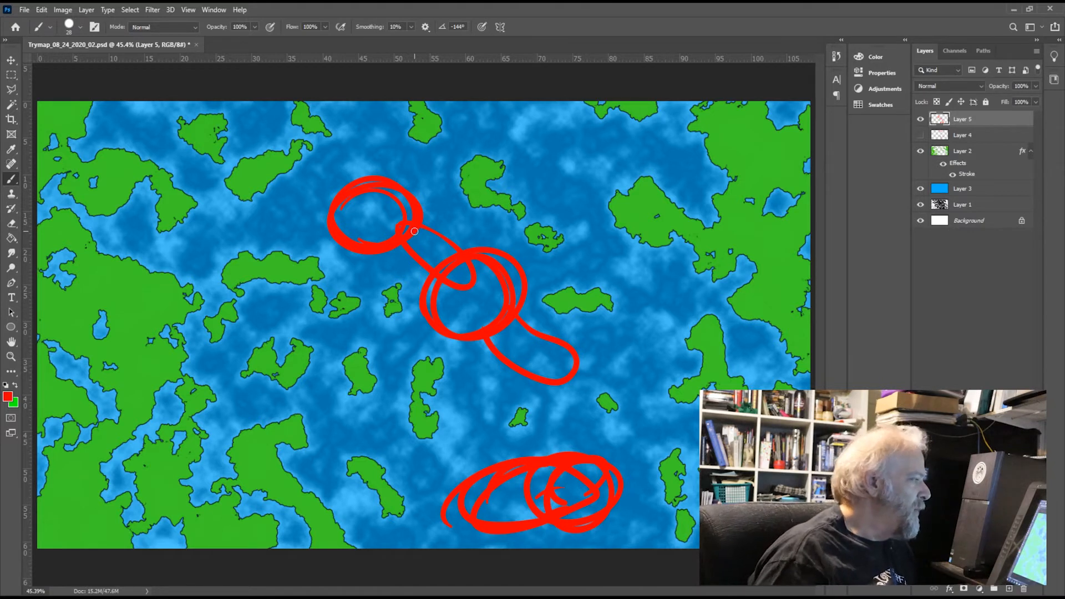
Step: Hide Layer 5 and delete both red annotation layers, Layer 4 and Layer 5
{"action": "left_click", "coordinate": [920, 119]}
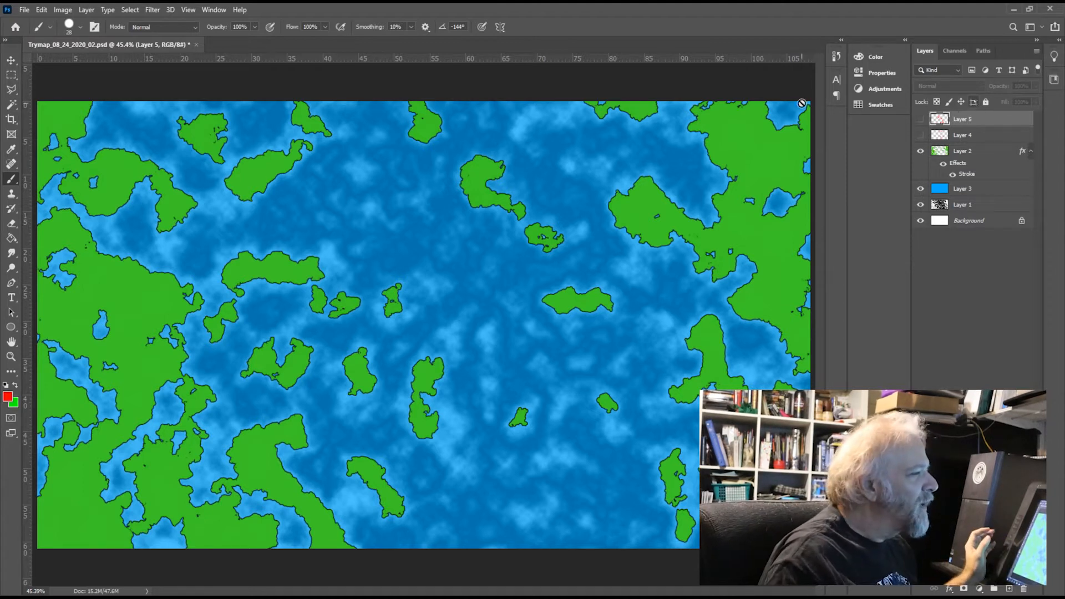
{"action": "left_click", "coordinate": [975, 135], "text": "shift"}
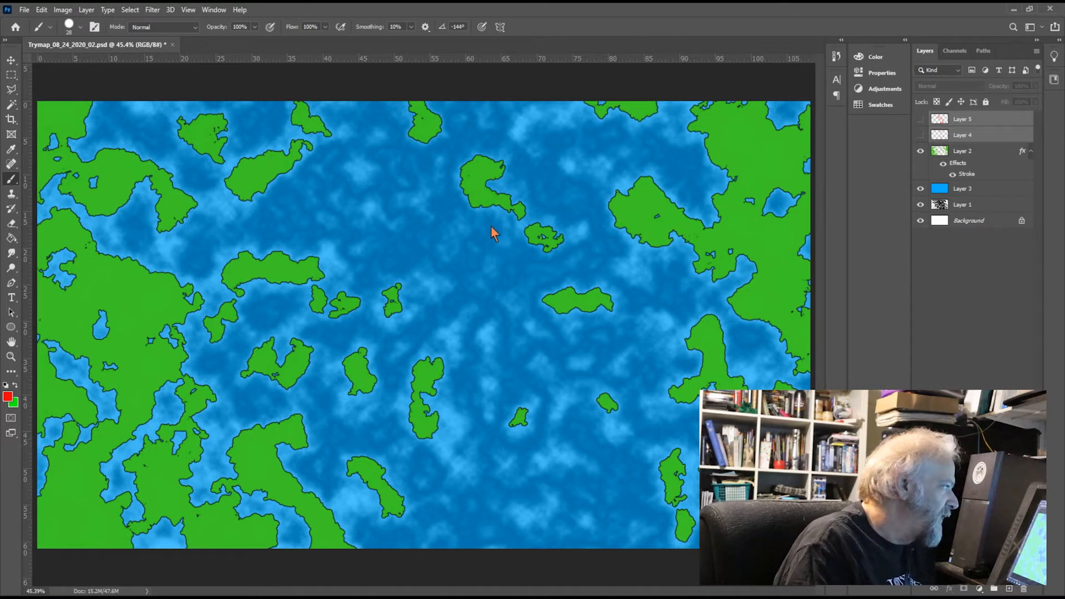
{"action": "key", "text": "Delete"}
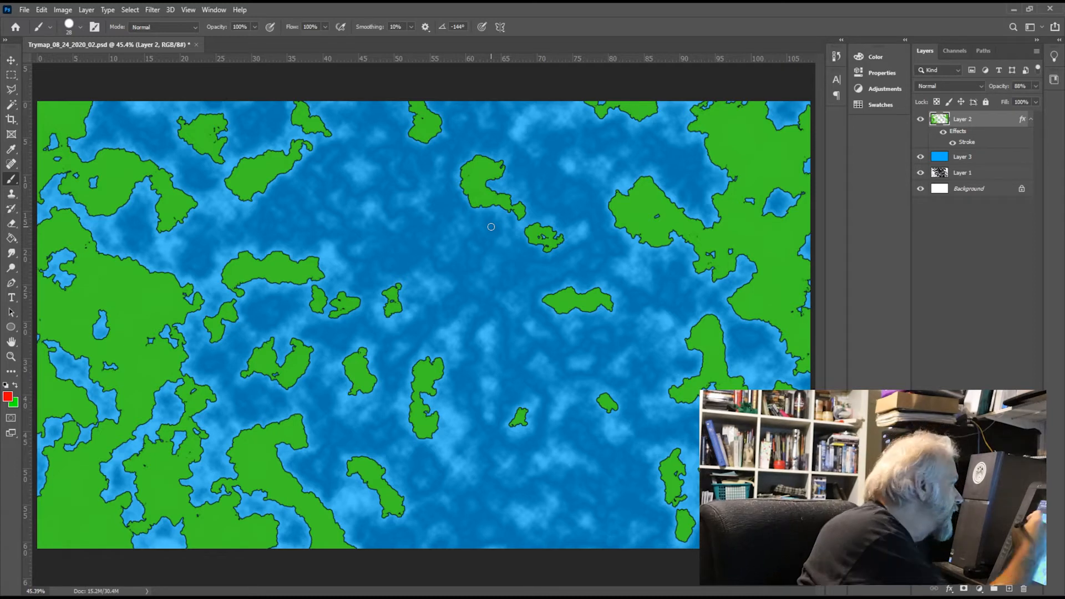
Step: Select the large southwestern landmass on Layer 2 with the Magic Wand, and set the foreground to tan and the background to darker green
{"action": "left_click", "coordinate": [12, 105]}
{"action": "left_click", "coordinate": [144, 301]}
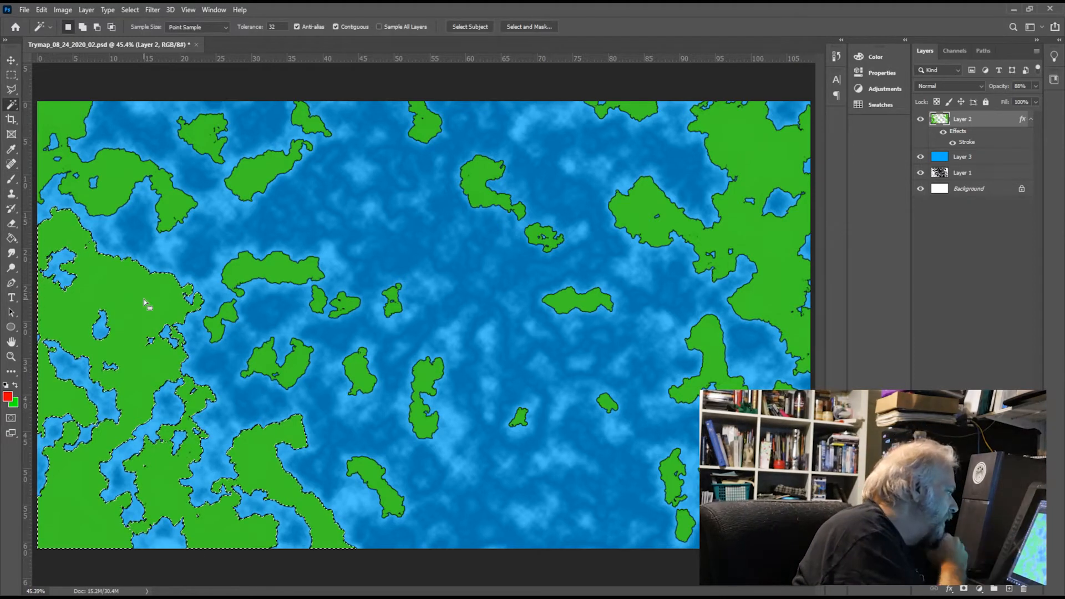
{"action": "key", "text": "i"}
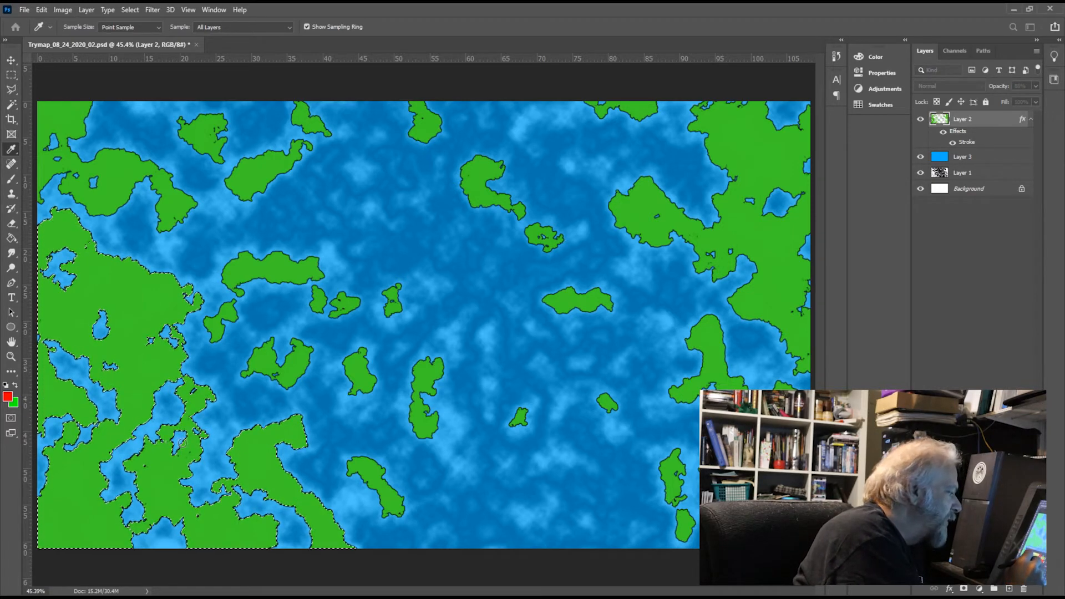
{"action": "left_click", "coordinate": [322, 373]}
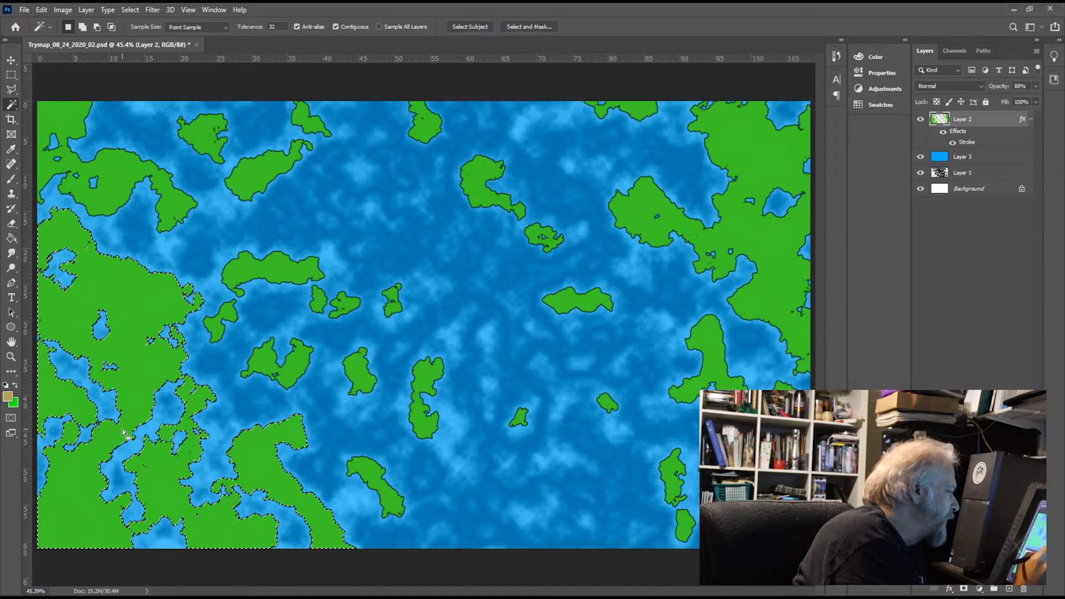
{"action": "left_click", "coordinate": [15, 403]}
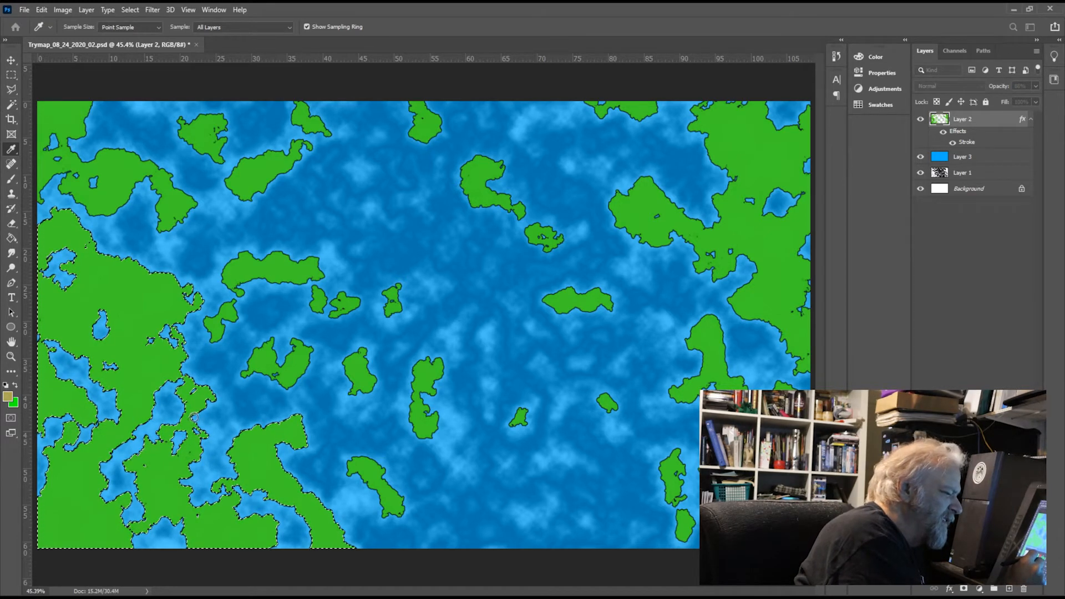
{"action": "key", "text": "w"}
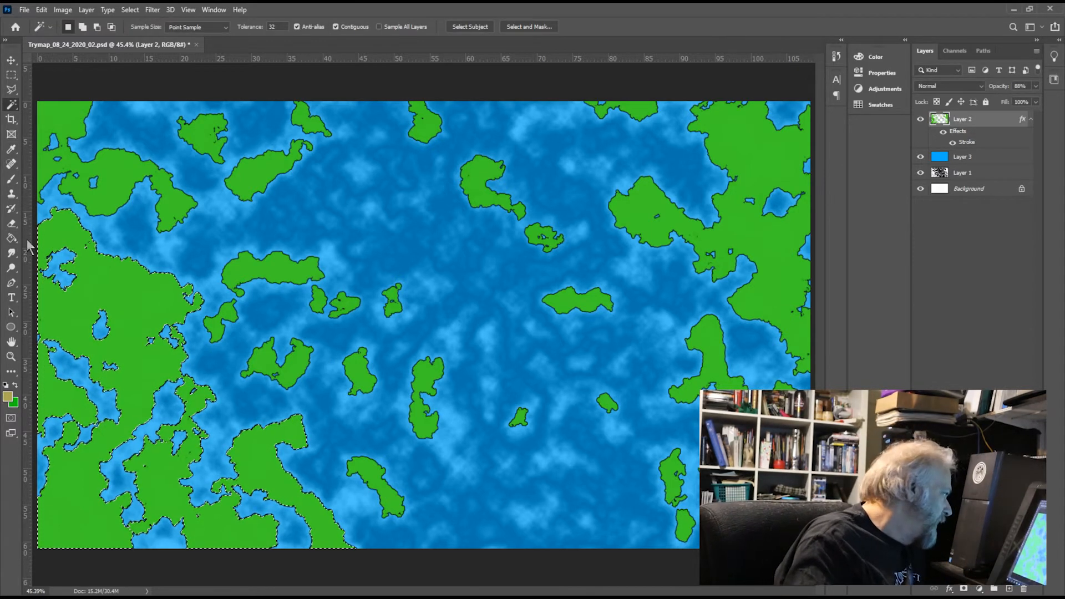
Step: Try a linear tan-to-green gradient from east to west across the selected landmass and undo it
{"action": "left_click", "coordinate": [10, 241]}
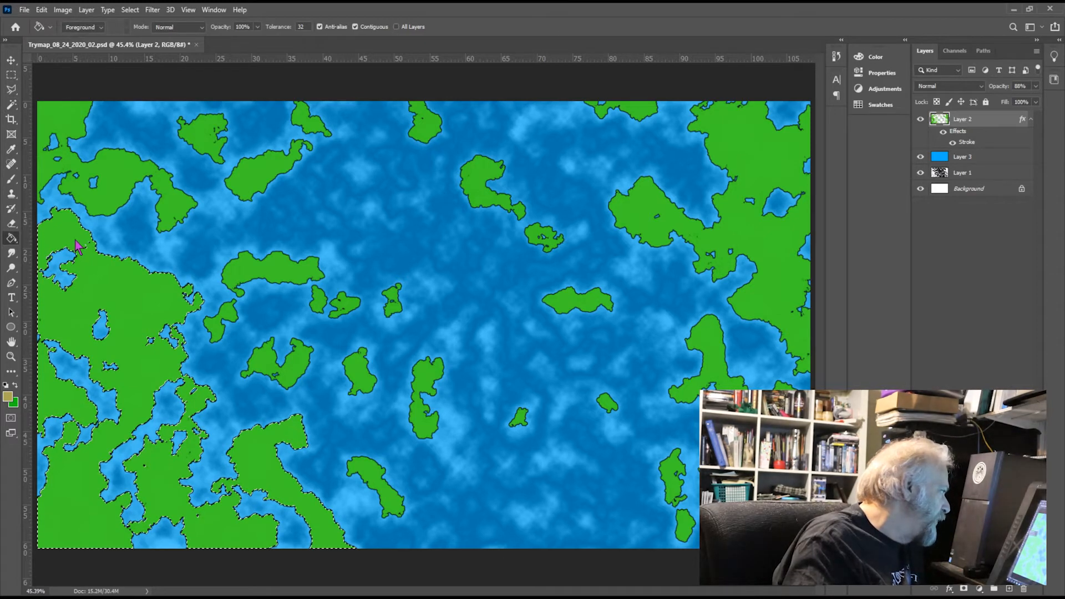
{"action": "key", "text": "shift+g"}
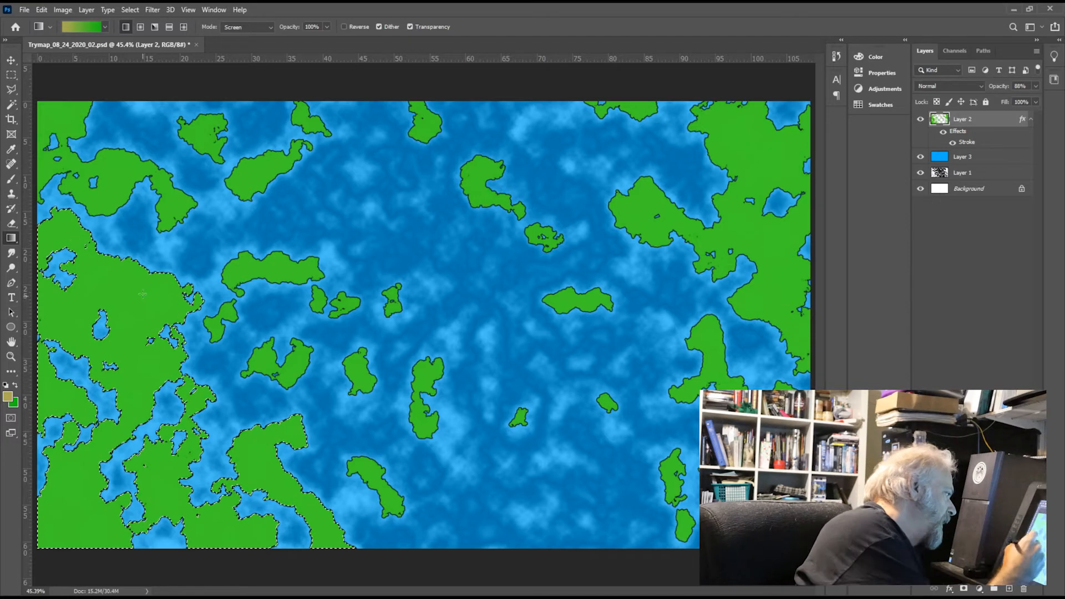
{"action": "left_click_drag", "start_coordinate": [181, 312], "coordinate": [7, 348]}
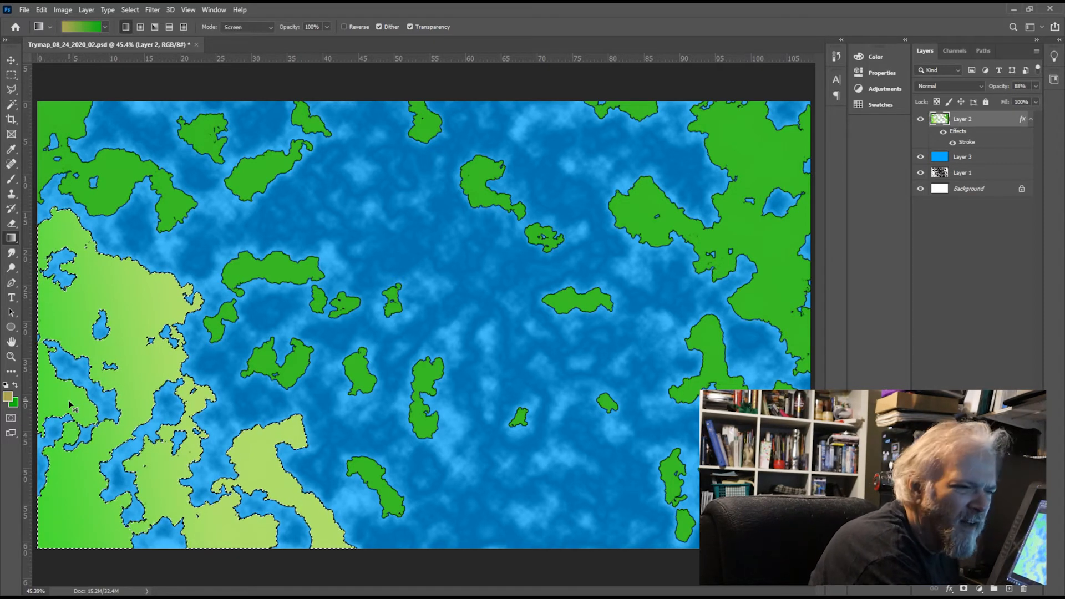
{"action": "key", "text": "ctrl+z"}
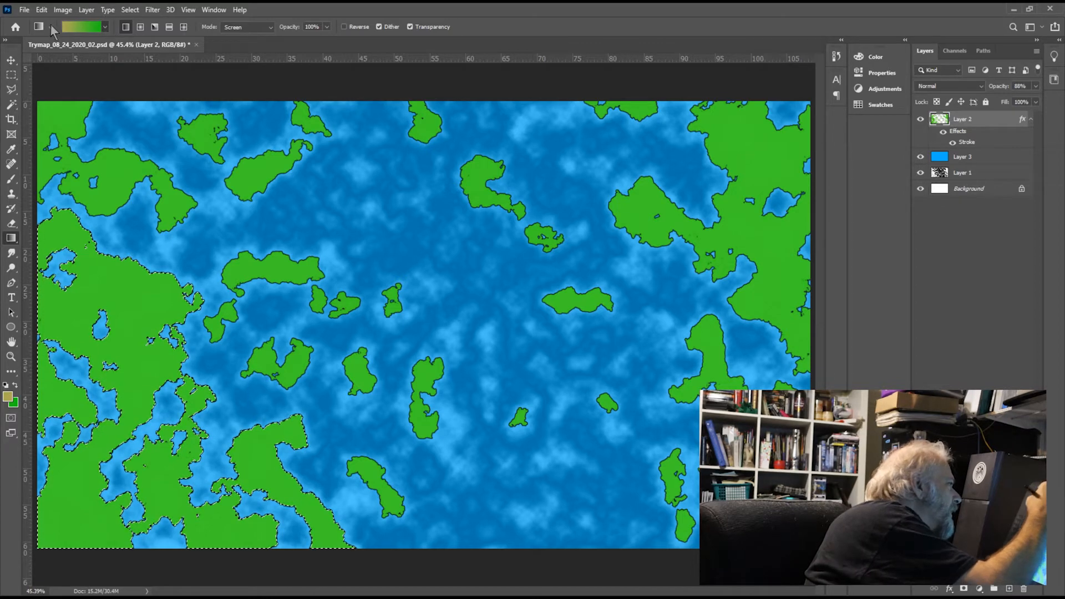
Step: Apply a reflected tan-to-green gradient to the selected landmass, running from its middle down towards the map's lower edge
{"action": "left_click", "coordinate": [169, 27]}
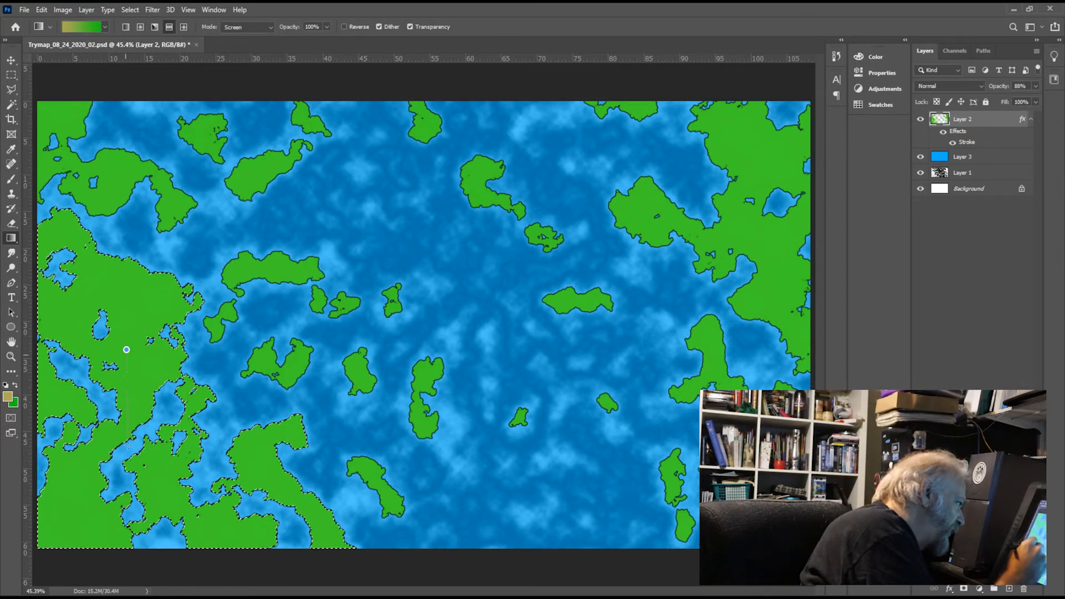
{"action": "left_click_drag", "start_coordinate": [127, 350], "coordinate": [128, 510]}
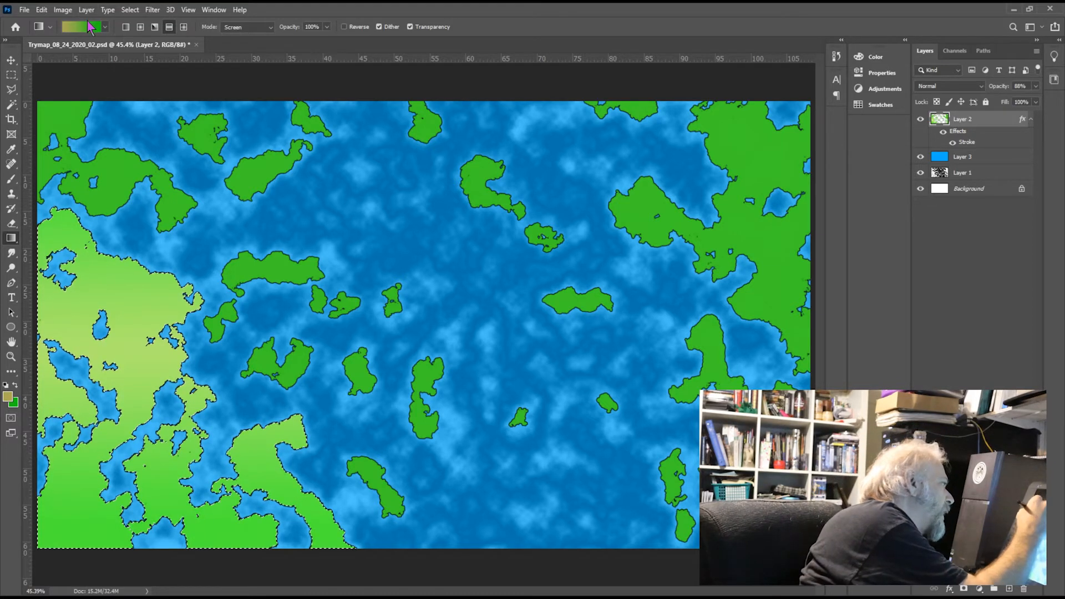
{"action": "left_click", "coordinate": [12, 103]}
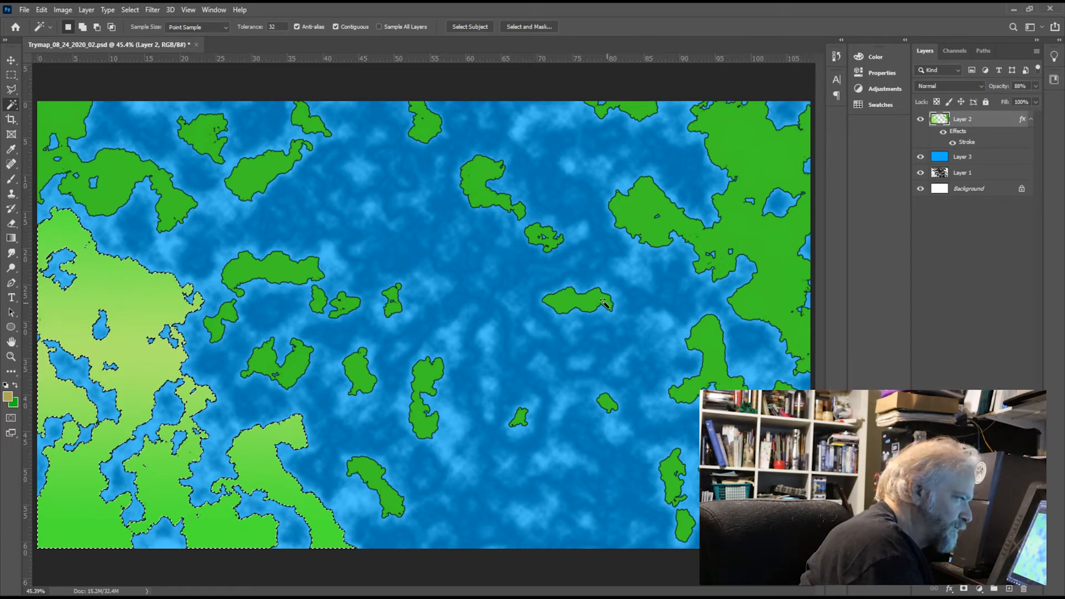
Step: Select the small island east of the map's centre on Layer 2 and apply a reflected tan-to-green gradient from its middle southwards
{"action": "left_click", "coordinate": [589, 302]}
{"action": "key", "text": "g"}
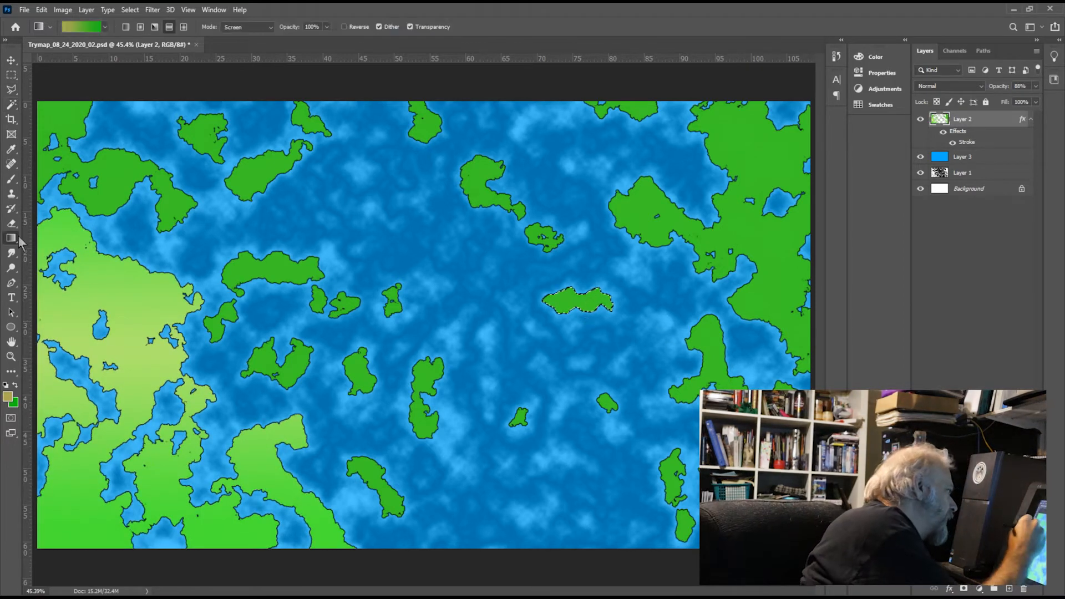
{"action": "left_click_drag", "start_coordinate": [581, 301], "coordinate": [582, 346]}
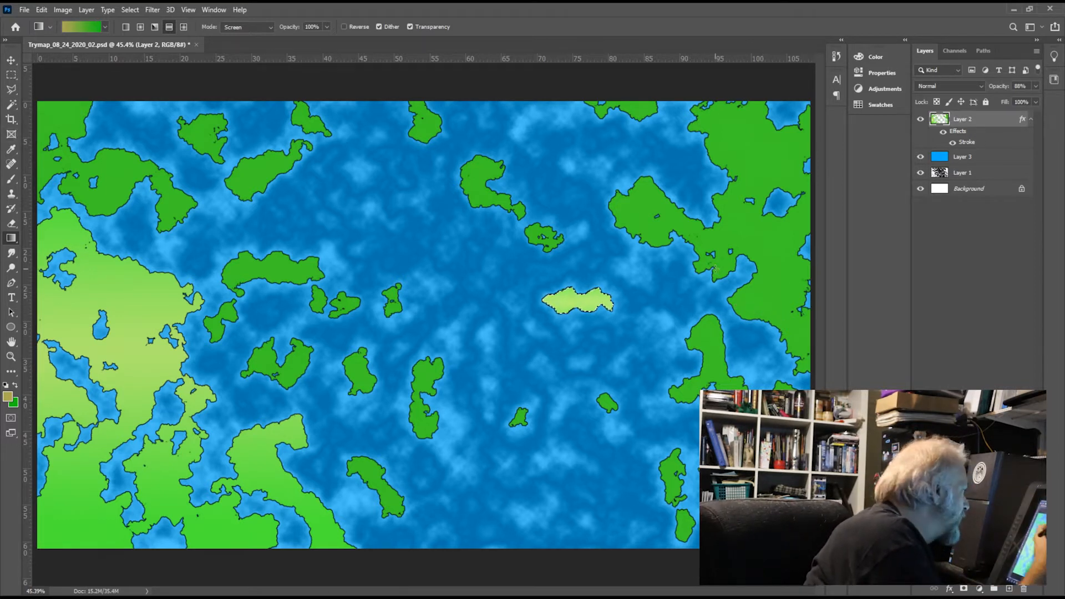
Step: Select the large northeastern landmass and apply a reflected tan-to-green gradient with the tan band across its southern part
{"action": "key", "text": "w"}
{"action": "left_click", "coordinate": [780, 305], "text": "shift"}
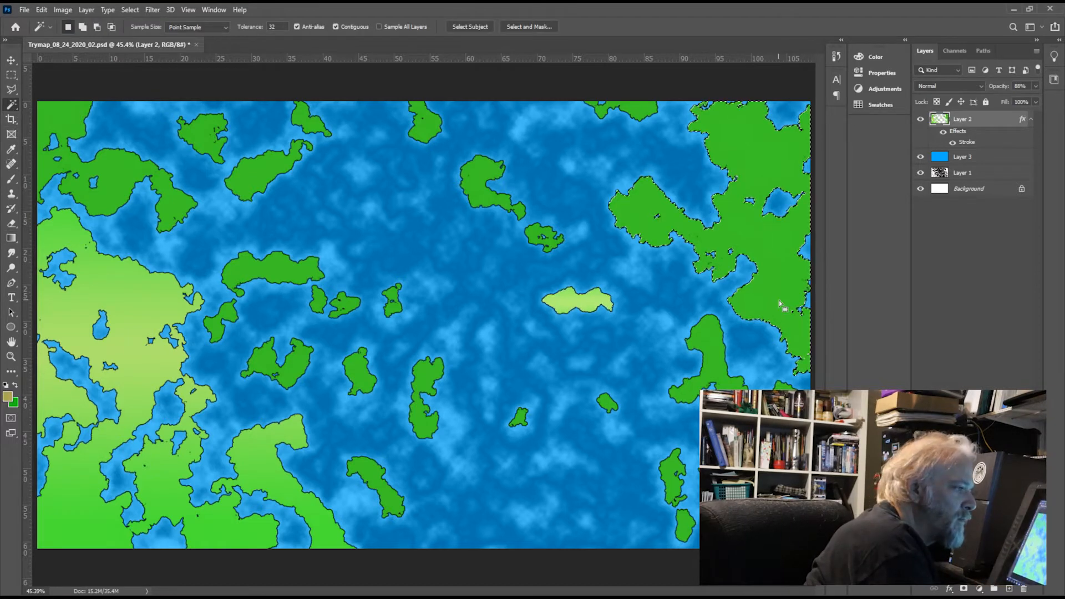
{"action": "key", "text": "g"}
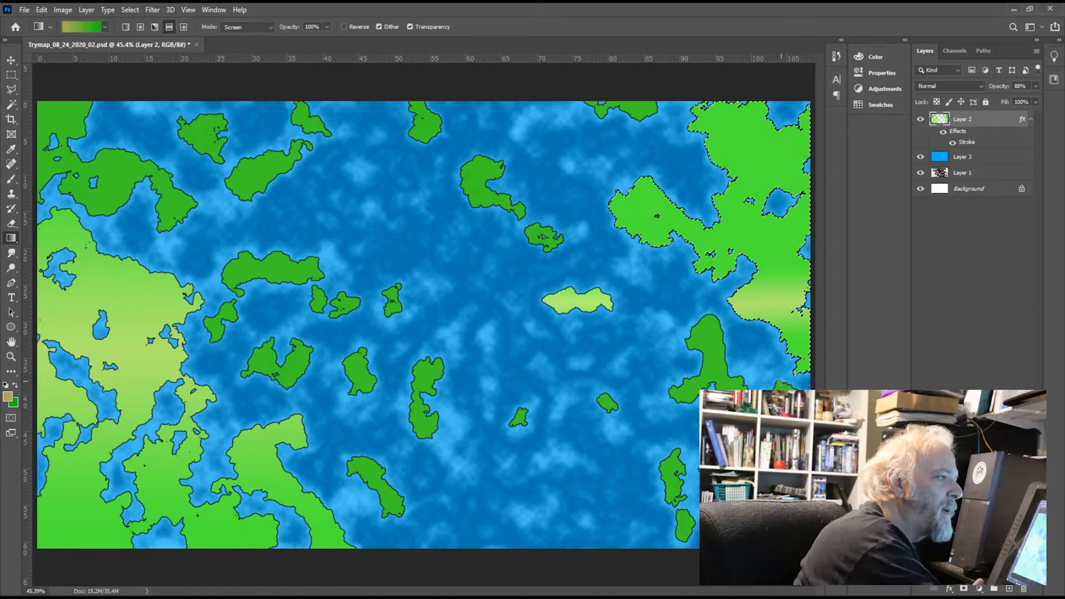
Step: Select the island just south of the northeastern landmass and apply a reflected tan-to-green gradient from its northern tip southwards
{"action": "left_click", "coordinate": [12, 105]}
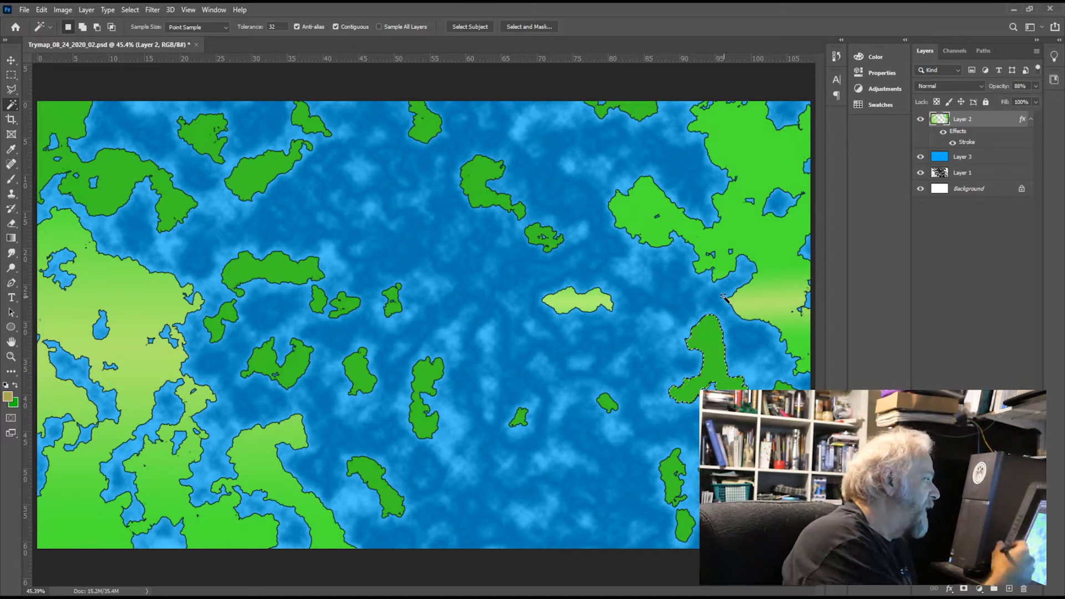
{"action": "left_click", "coordinate": [11, 238]}
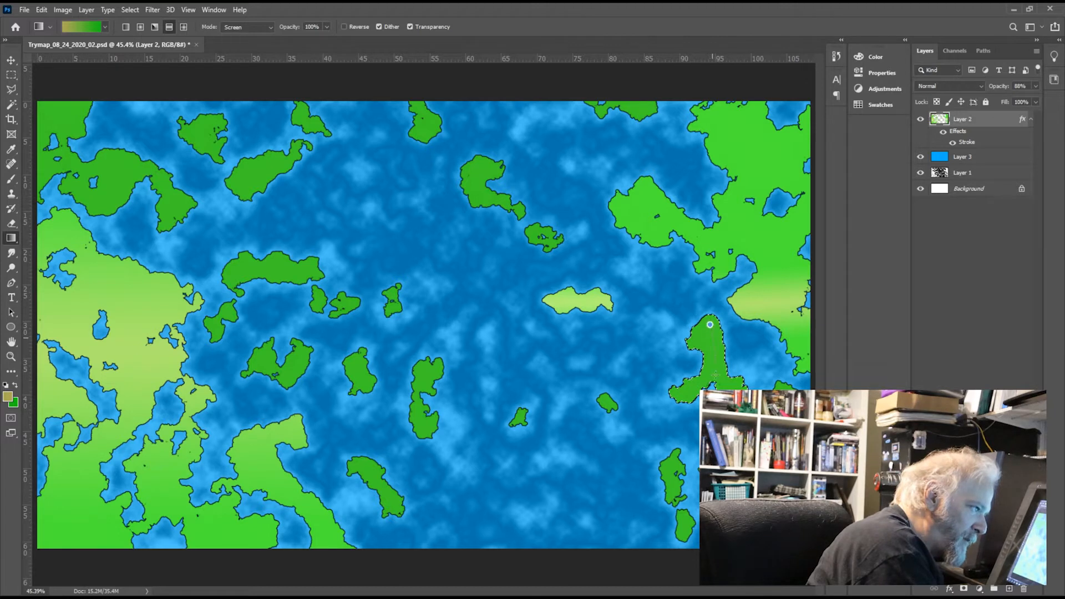
{"action": "left_click_drag", "start_coordinate": [710, 324], "coordinate": [714, 383]}
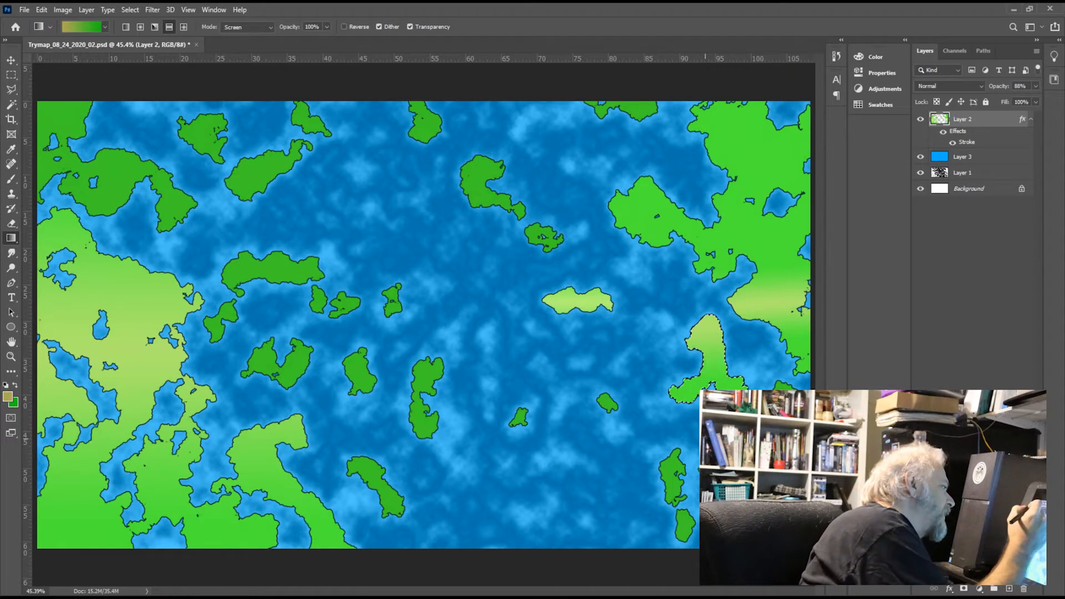
Step: Select the northwestern landmass, apply a reflected gradient with tan across its southern part and green to the north, and deselect it
{"action": "left_click", "coordinate": [11, 104]}
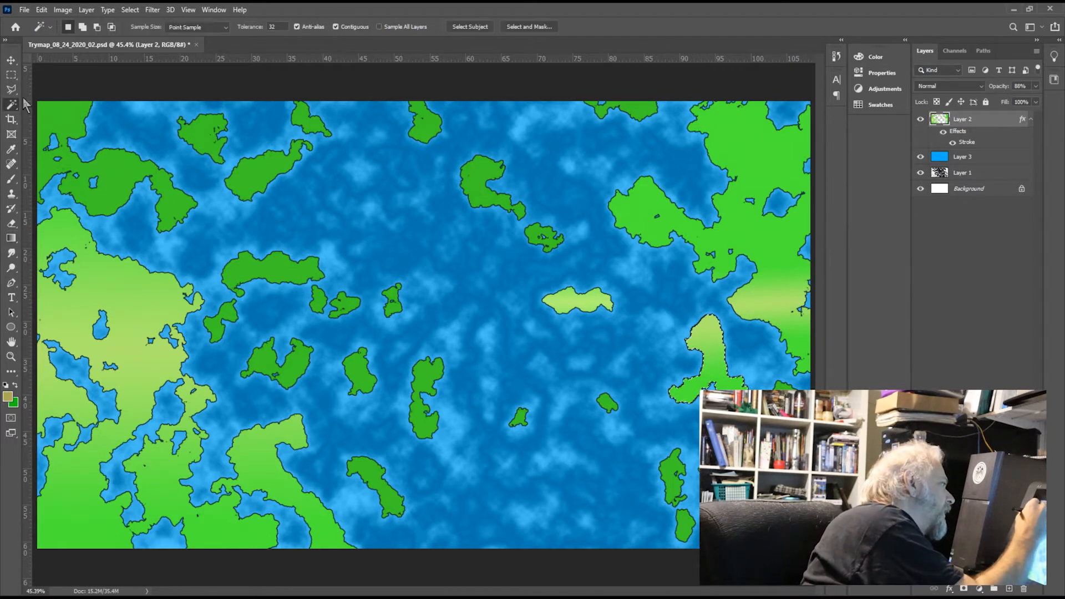
{"action": "left_click", "coordinate": [120, 177]}
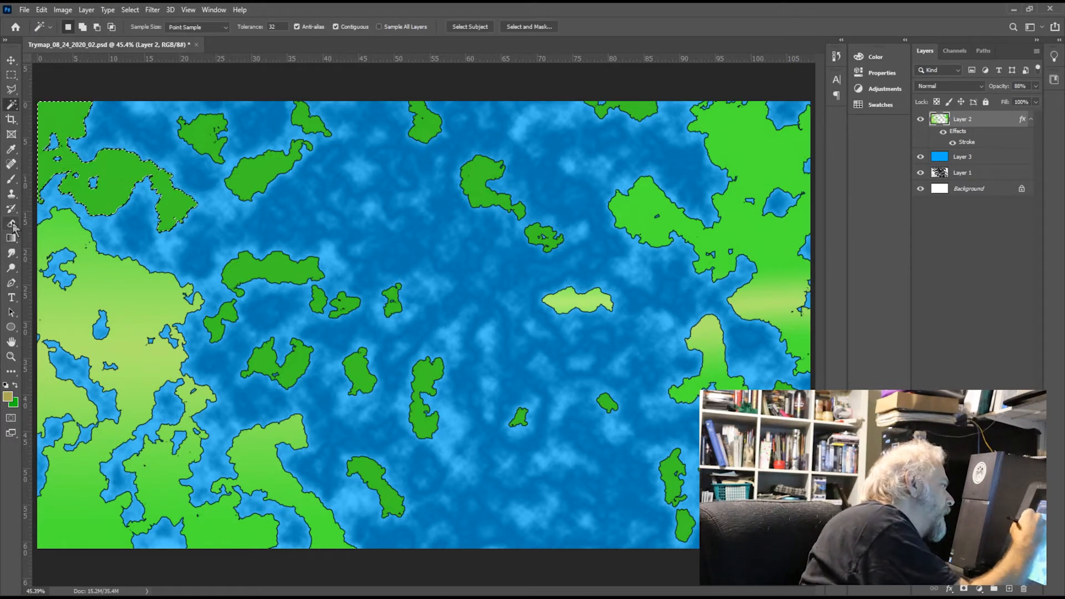
{"action": "left_click", "coordinate": [93, 305]}
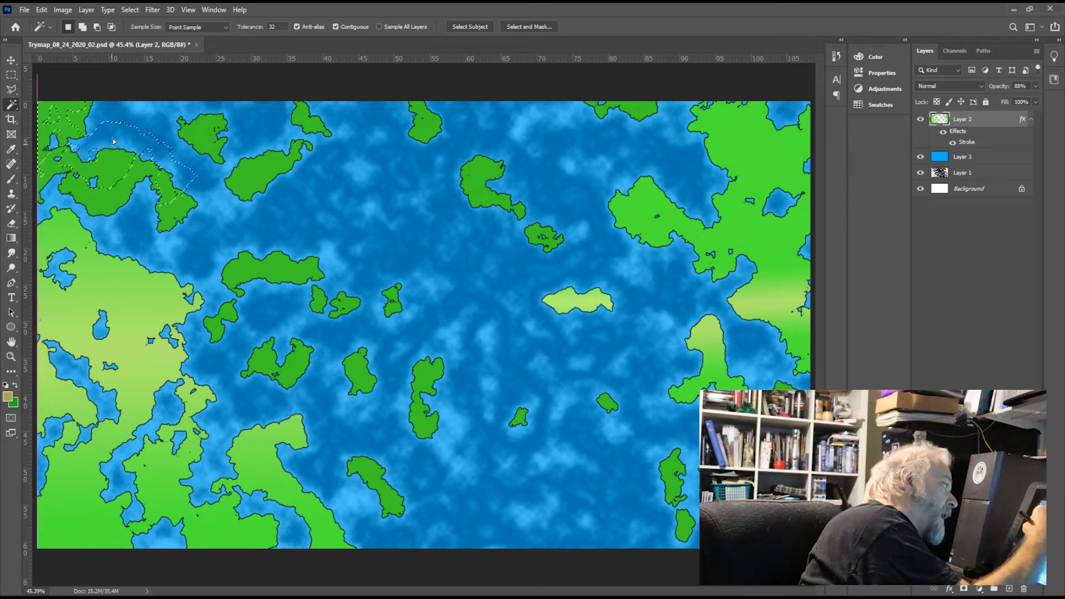
{"action": "key", "text": "ctrl+z"}
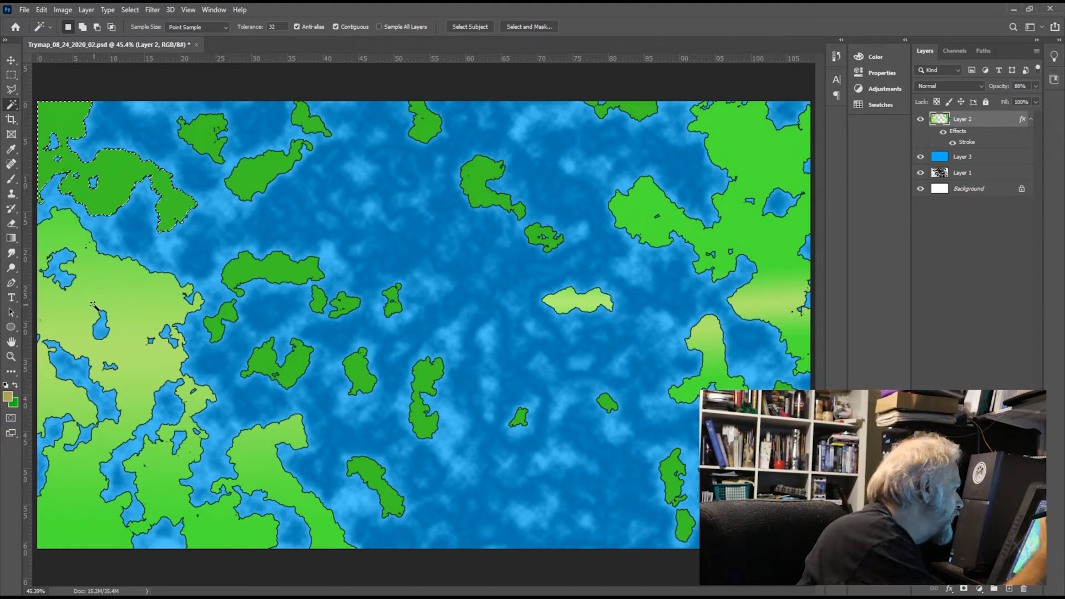
{"action": "key", "text": "g"}
{"action": "left_click_drag", "start_coordinate": [110, 165], "coordinate": [161, 154]}
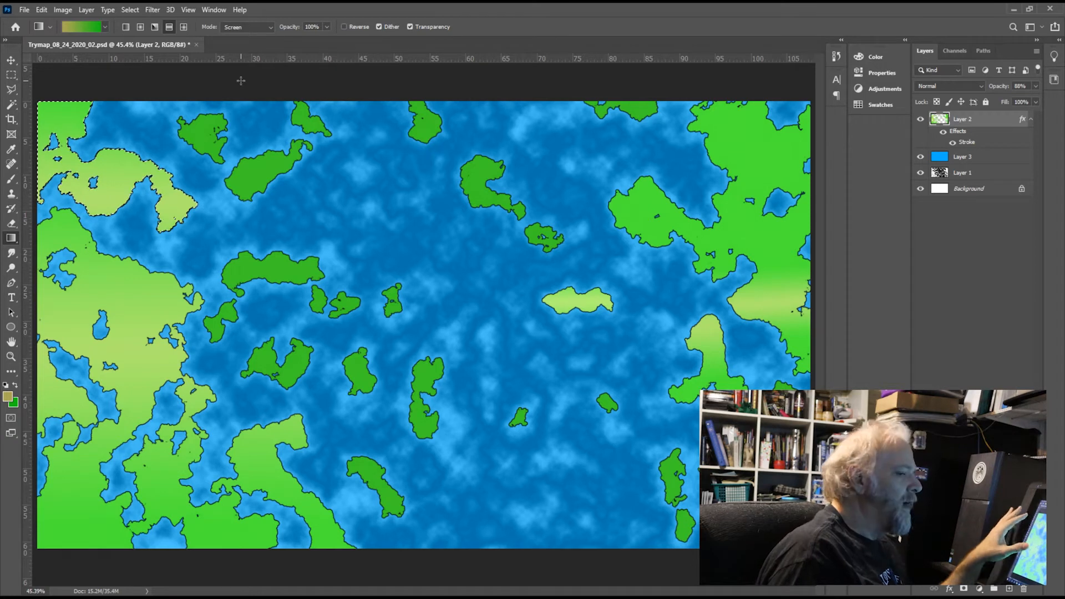
{"action": "key", "text": "ctrl+d"}
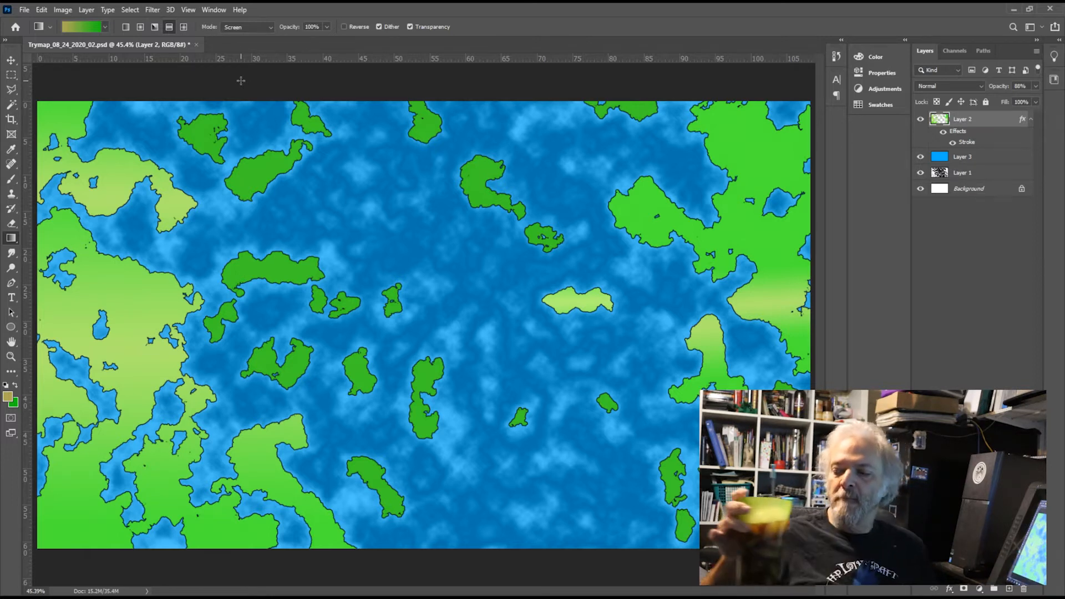
Step: Add a new layer above Layer 2, set the foreground to dark gray, and set the Brush to 53% opacity and 35% flow
{"action": "left_click", "coordinate": [1009, 589]}
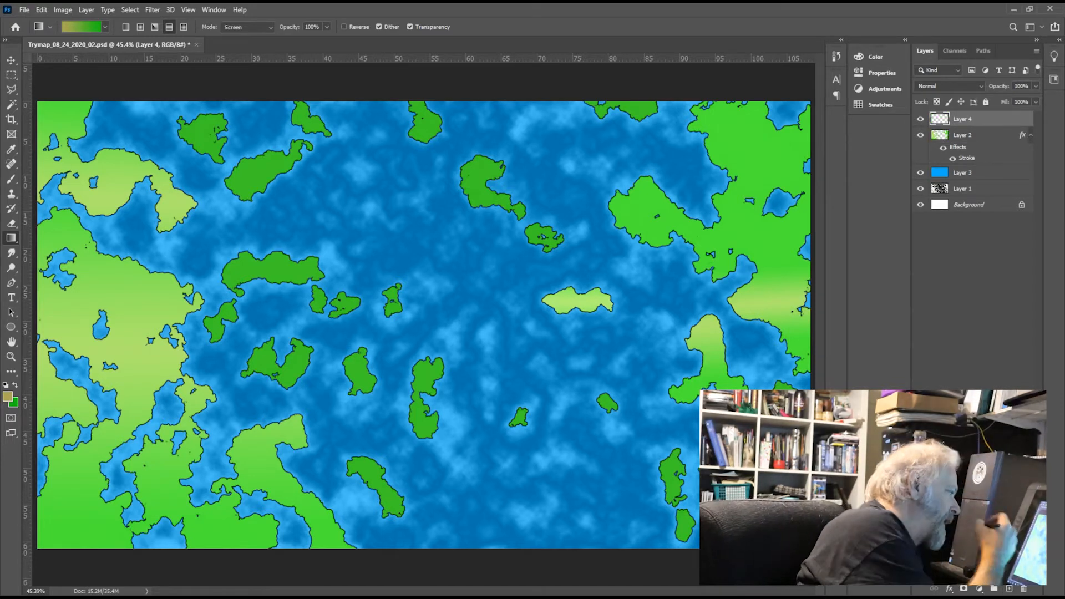
{"action": "key", "text": "i"}
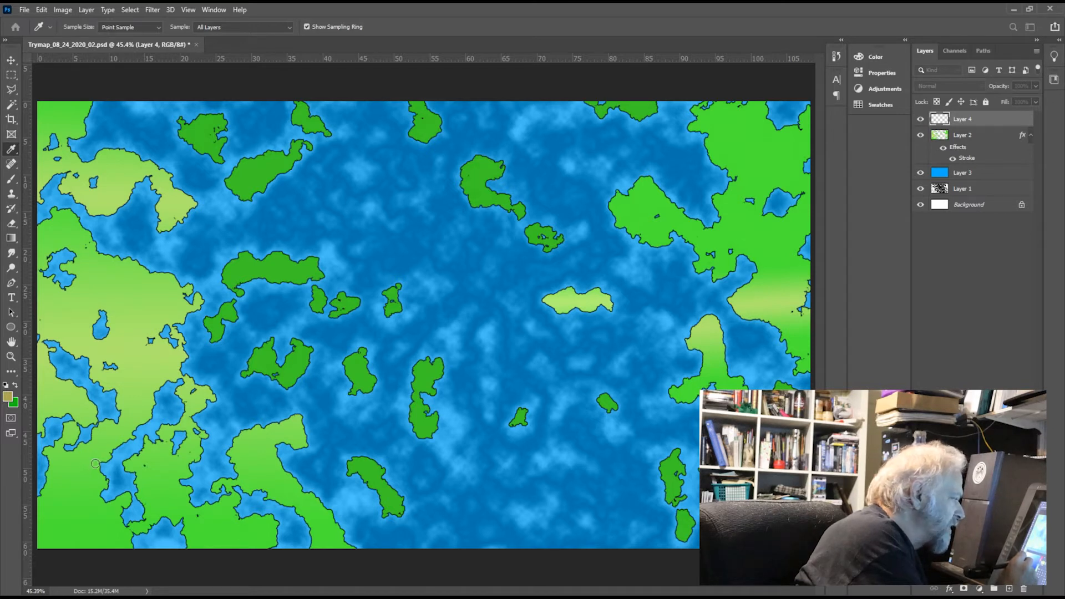
{"action": "key", "text": "g"}
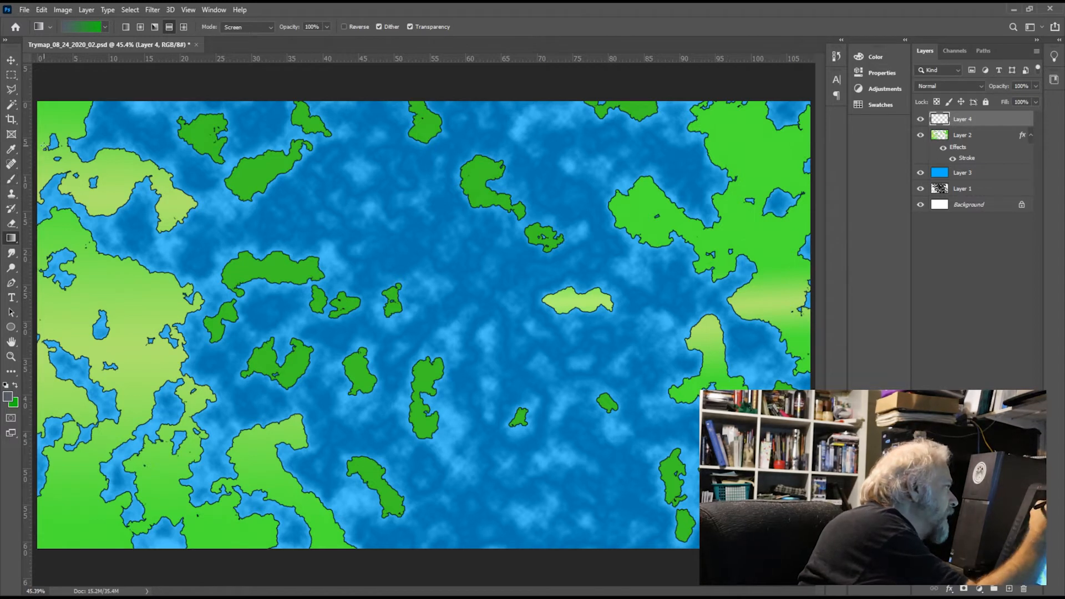
{"action": "left_click", "coordinate": [11, 149]}
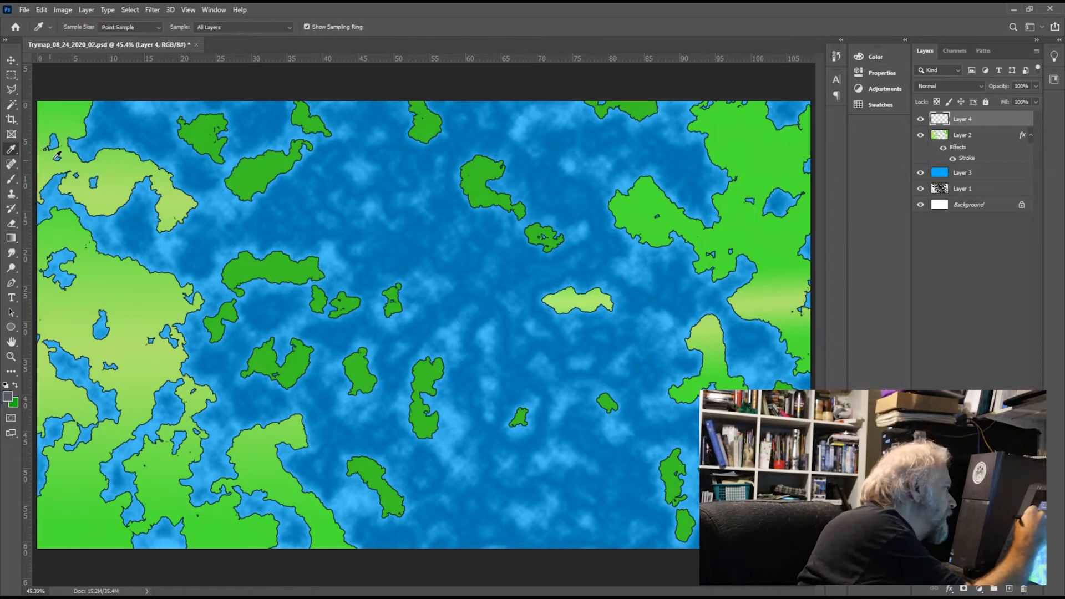
{"action": "left_click", "coordinate": [11, 179]}
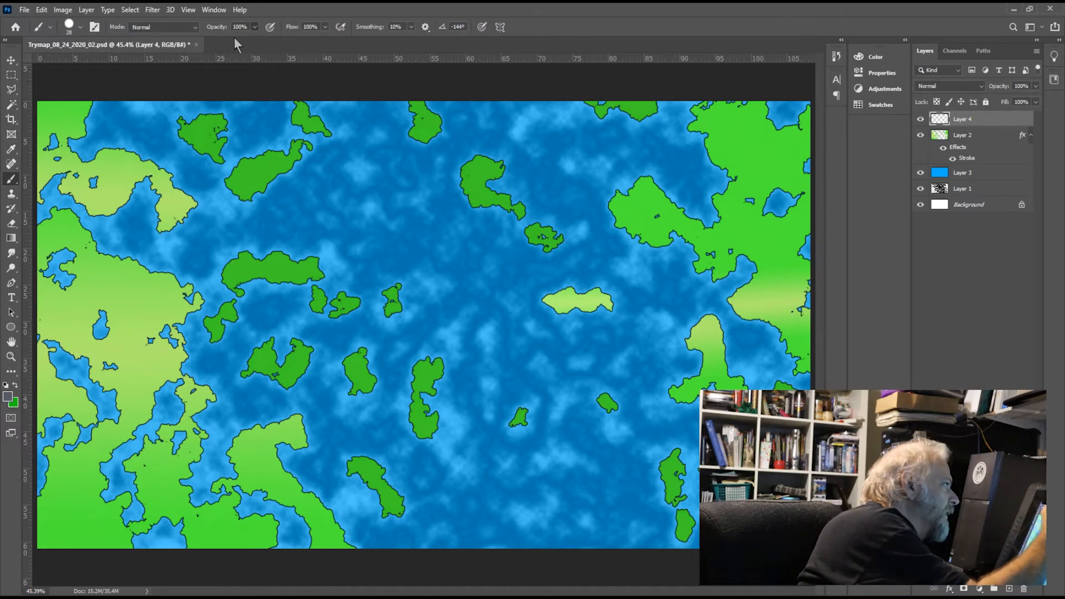
{"action": "key", "text": "5"}
{"action": "key", "text": "3"}
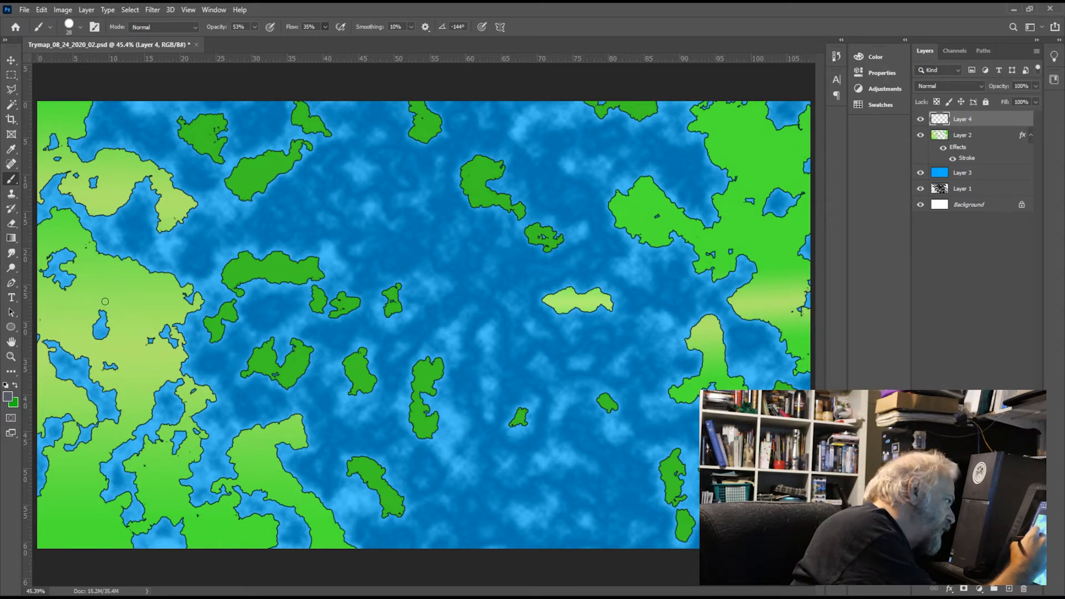
Step: Paint a curved dark gray mountain ridge on Layer 4 across the northern part of the southwestern landmass, thickening it with repeated strokes
{"action": "left_click_drag", "start_coordinate": [93, 298], "coordinate": [70, 328]}
{"action": "mouse_move", "coordinate": [92, 293]}
{"action": "left_mouse_down"}
{"action": "mouse_move", "coordinate": [65, 337]}
{"action": "mouse_move", "coordinate": [128, 275]}
{"action": "left_mouse_up"}
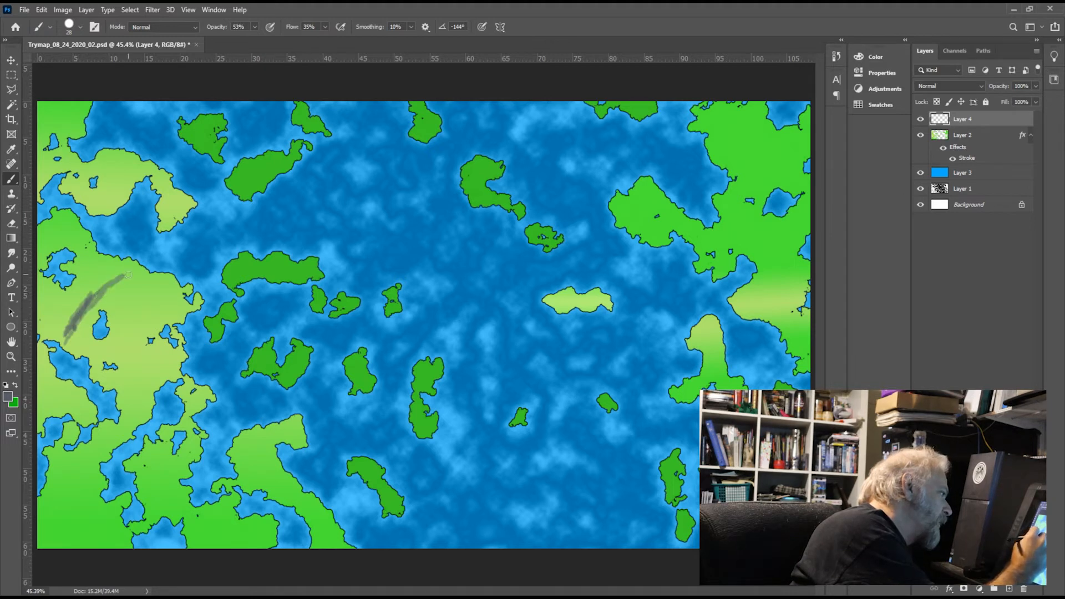
{"action": "left_click_drag", "start_coordinate": [74, 333], "coordinate": [117, 282]}
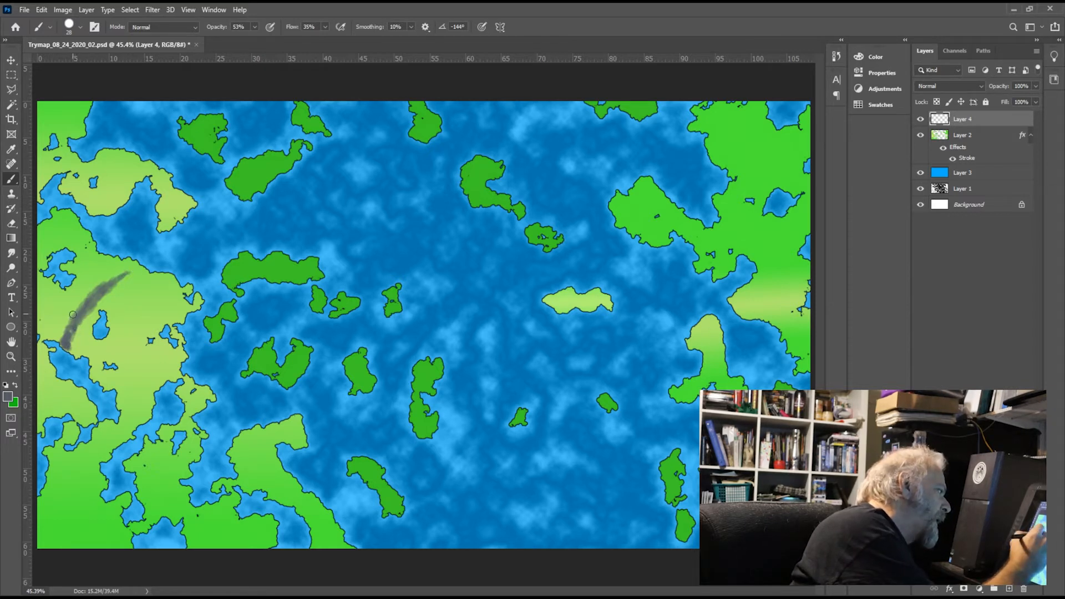
{"action": "mouse_move", "coordinate": [97, 292]}
{"action": "left_mouse_down"}
{"action": "mouse_move", "coordinate": [70, 325]}
{"action": "mouse_move", "coordinate": [120, 277]}
{"action": "mouse_move", "coordinate": [83, 289]}
{"action": "mouse_move", "coordinate": [57, 345]}
{"action": "mouse_move", "coordinate": [73, 321]}
{"action": "mouse_move", "coordinate": [68, 302]}
{"action": "mouse_move", "coordinate": [137, 267]}
{"action": "mouse_move", "coordinate": [87, 318]}
{"action": "left_mouse_up"}
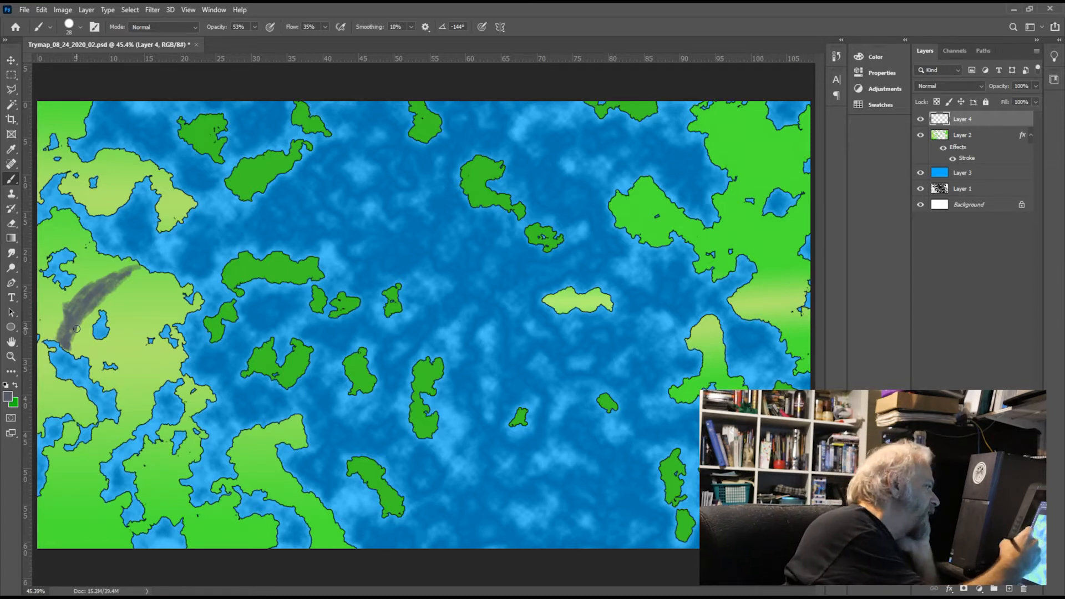
Step: Erase jagged notches along the gray ridge's edges, and hide and reshow Layer 4 to compare
{"action": "key", "text": "e"}
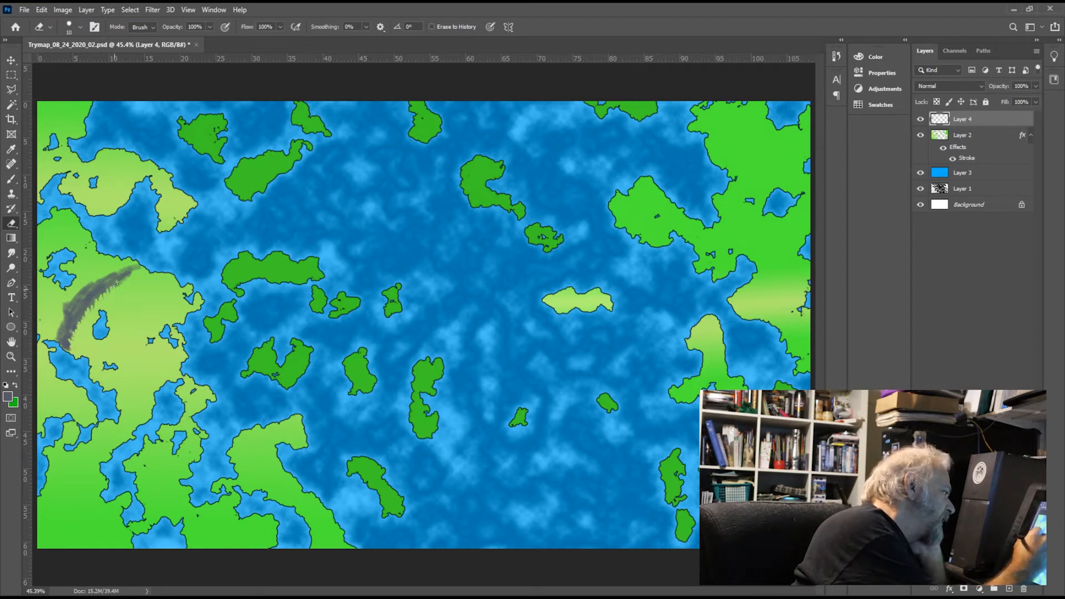
{"action": "left_click_drag", "start_coordinate": [117, 284], "coordinate": [134, 274]}
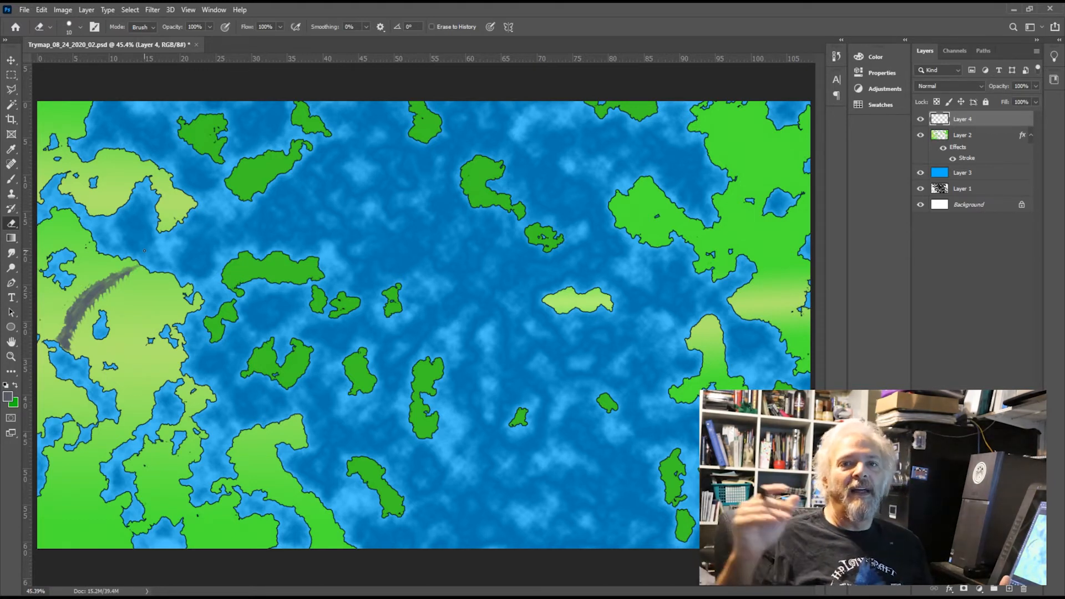
{"action": "left_click", "coordinate": [920, 120]}
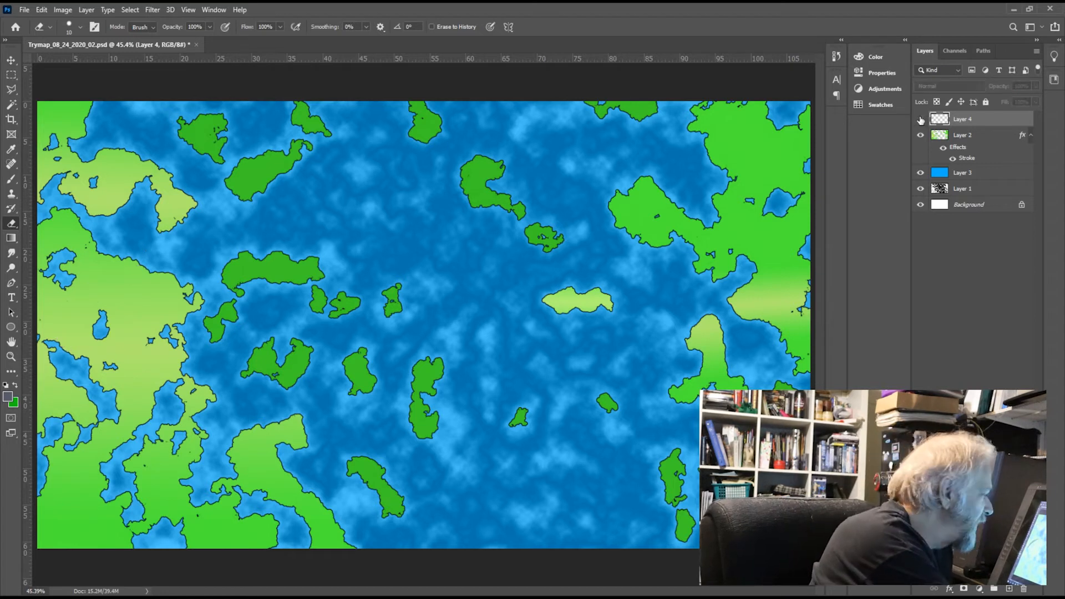
{"action": "left_click", "coordinate": [921, 120]}
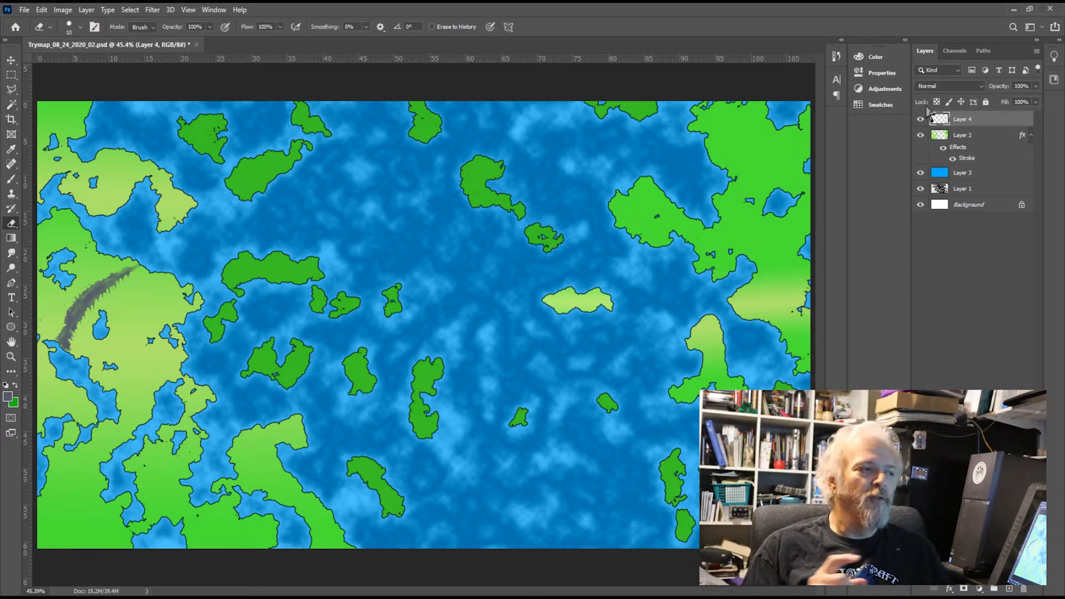
Step: Add a new layer above Layer 4 and set the foreground color to white
{"action": "left_click", "coordinate": [1015, 589]}
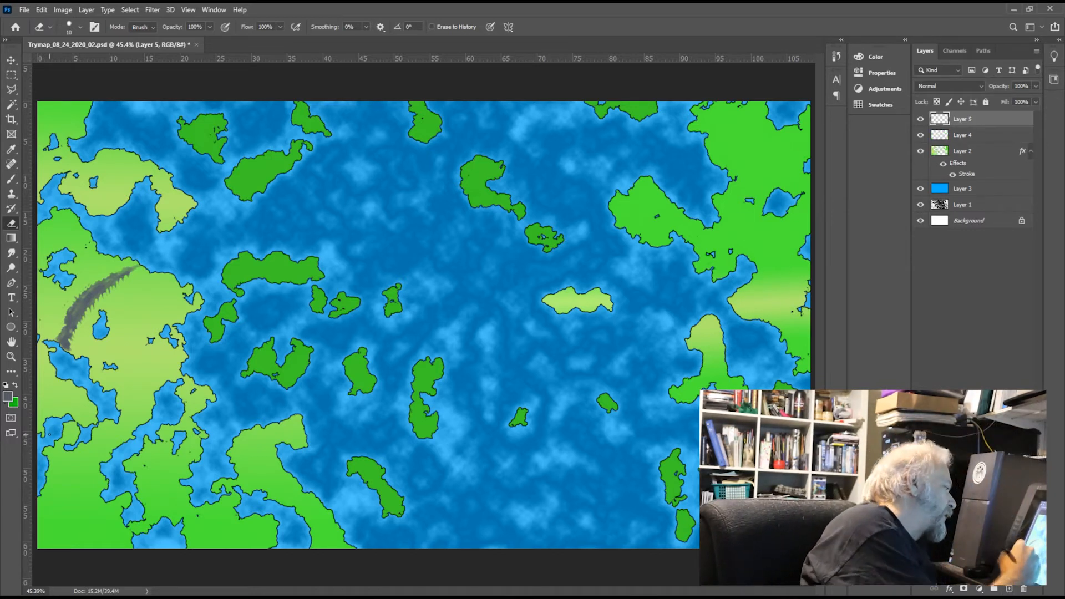
{"action": "key", "text": "i"}
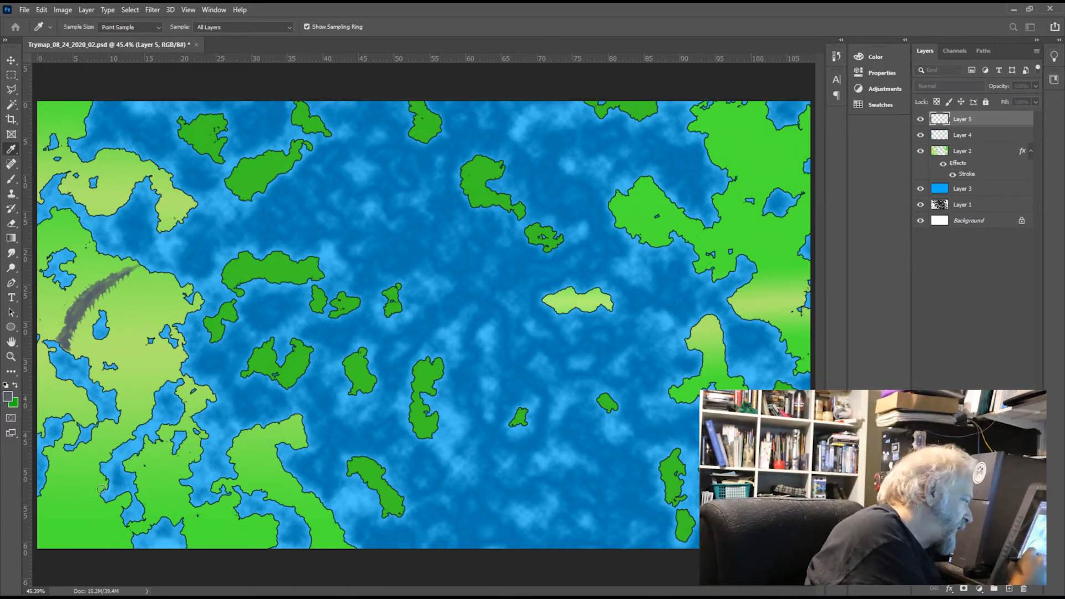
{"action": "key", "text": "e"}
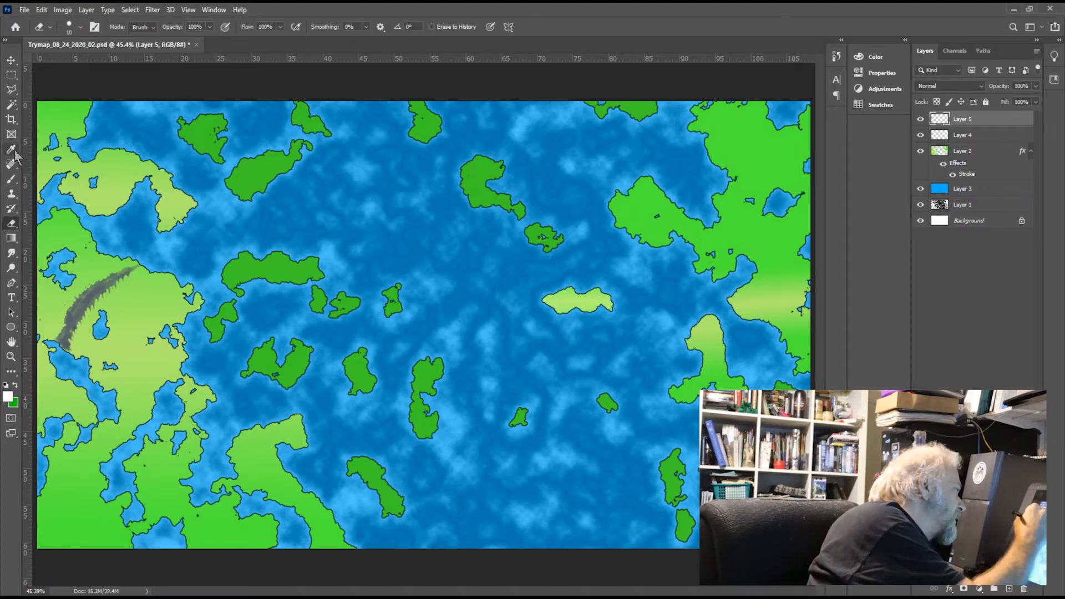
Step: Reduce the Brush size to 12 and paint white snow highlights along the middle of the gray mountain ridge
{"action": "left_click", "coordinate": [12, 179]}
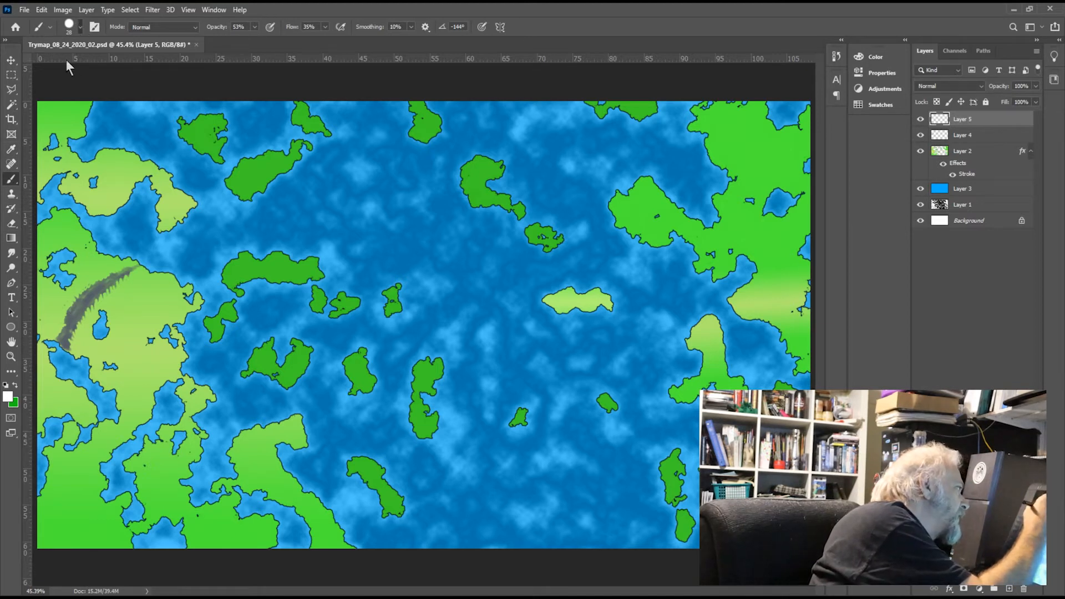
{"action": "key", "text": "["}
{"action": "key", "text": "["}
{"action": "key", "text": "["}
{"action": "key", "text": "["}
{"action": "left_click_drag", "start_coordinate": [87, 298], "coordinate": [81, 307]}
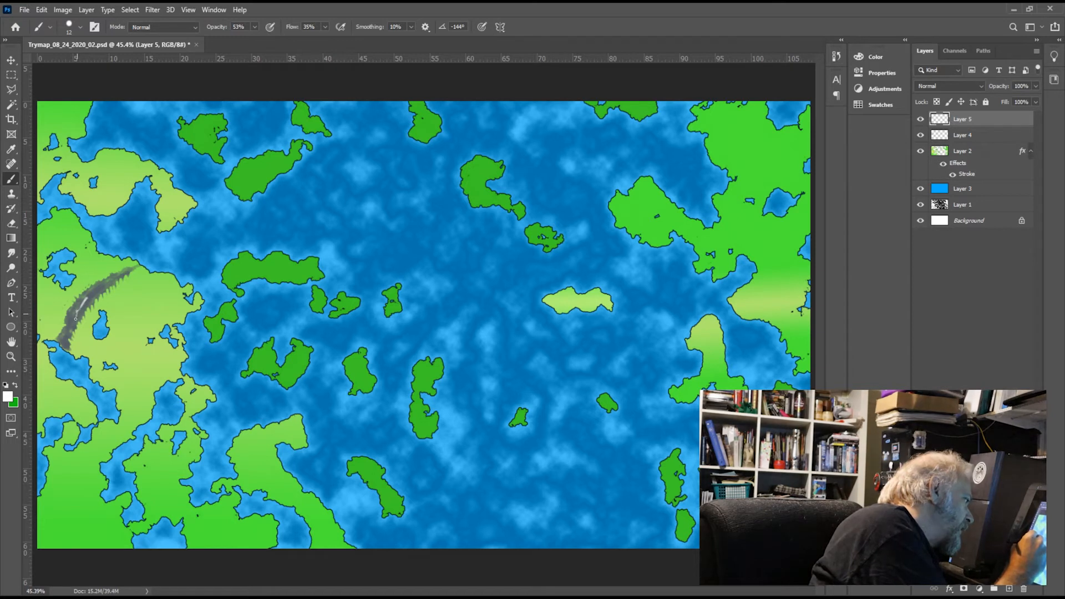
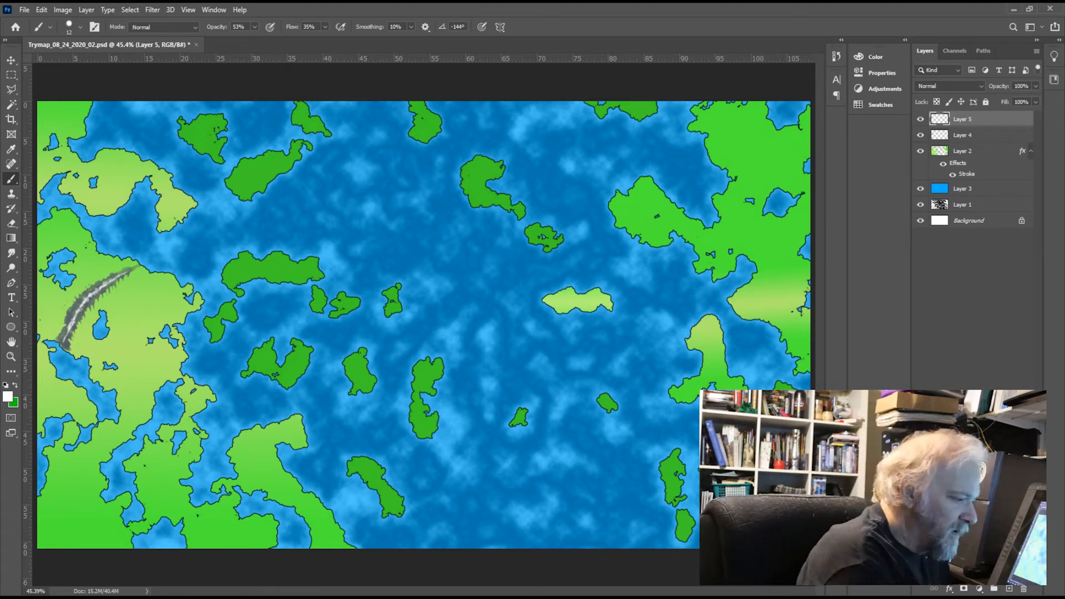
Step: Add a new layer and paint a red circle around the northwestern peninsula with a size 45 brush
{"action": "left_click", "coordinate": [1011, 588]}
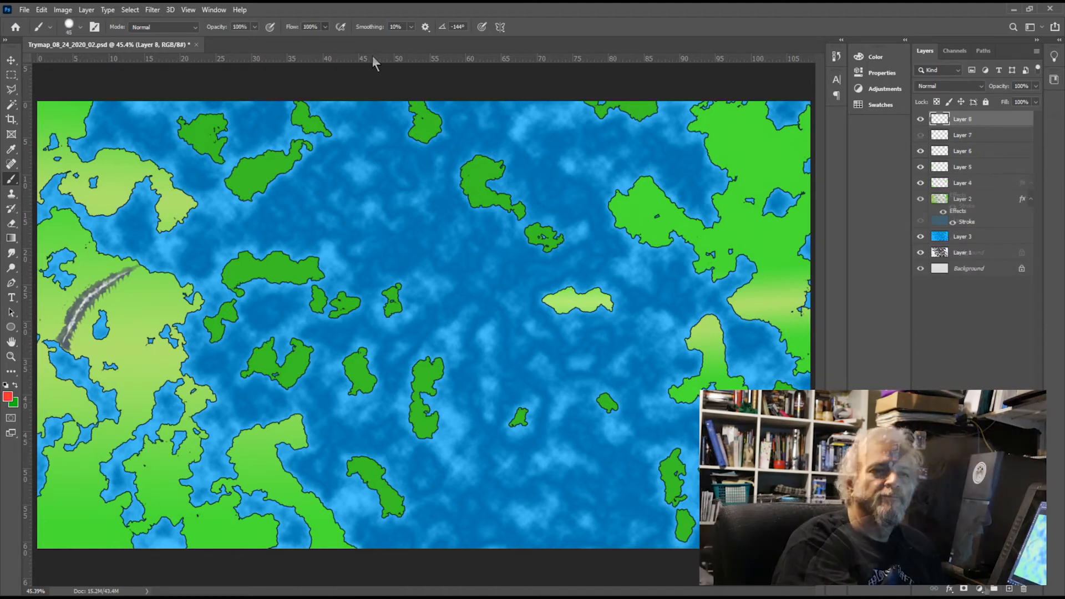
{"action": "mouse_move", "coordinate": [86, 150]}
{"action": "left_mouse_down"}
{"action": "mouse_move", "coordinate": [132, 199]}
{"action": "mouse_move", "coordinate": [89, 146]}
{"action": "left_mouse_up"}
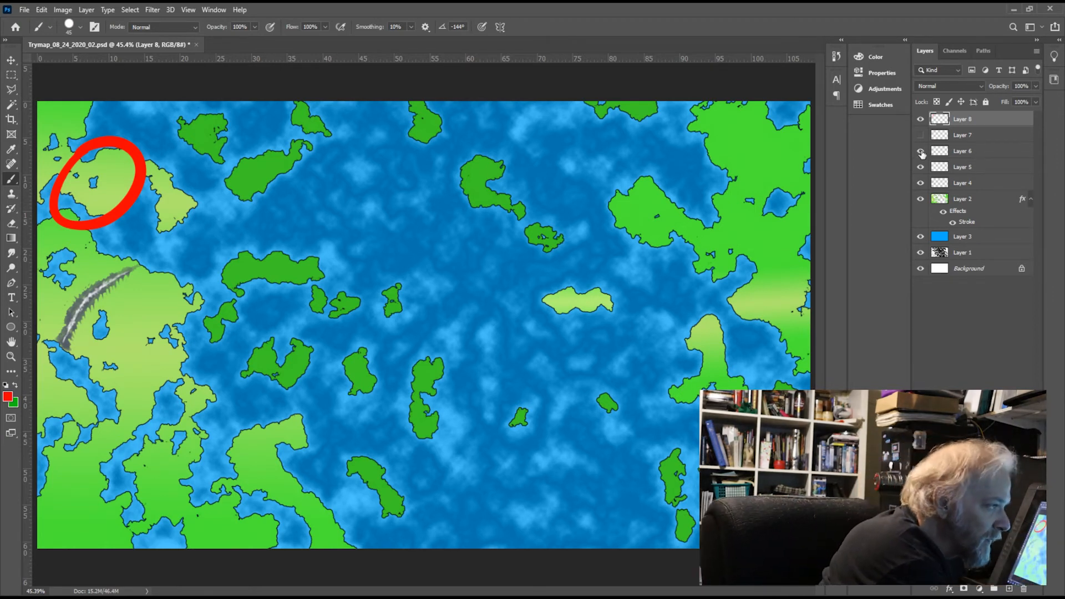
Step: Hide and reshow Layer 5 to compare, and sample the mountain ridge's gray as the brush color with Layer 4 selected
{"action": "left_click", "coordinate": [921, 168]}
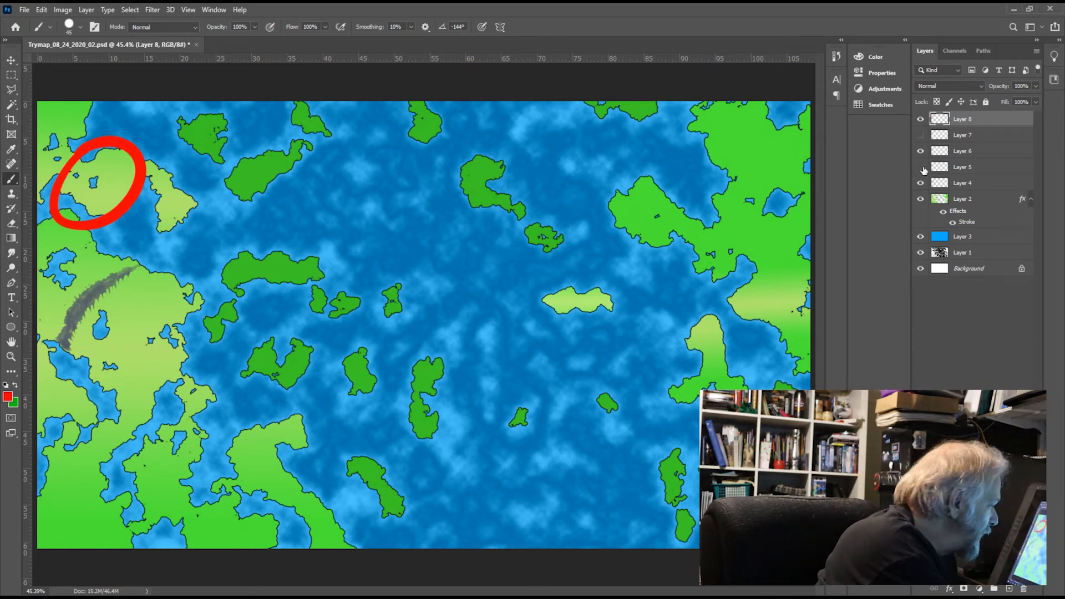
{"action": "left_click", "coordinate": [921, 169]}
{"action": "left_click", "coordinate": [961, 183]}
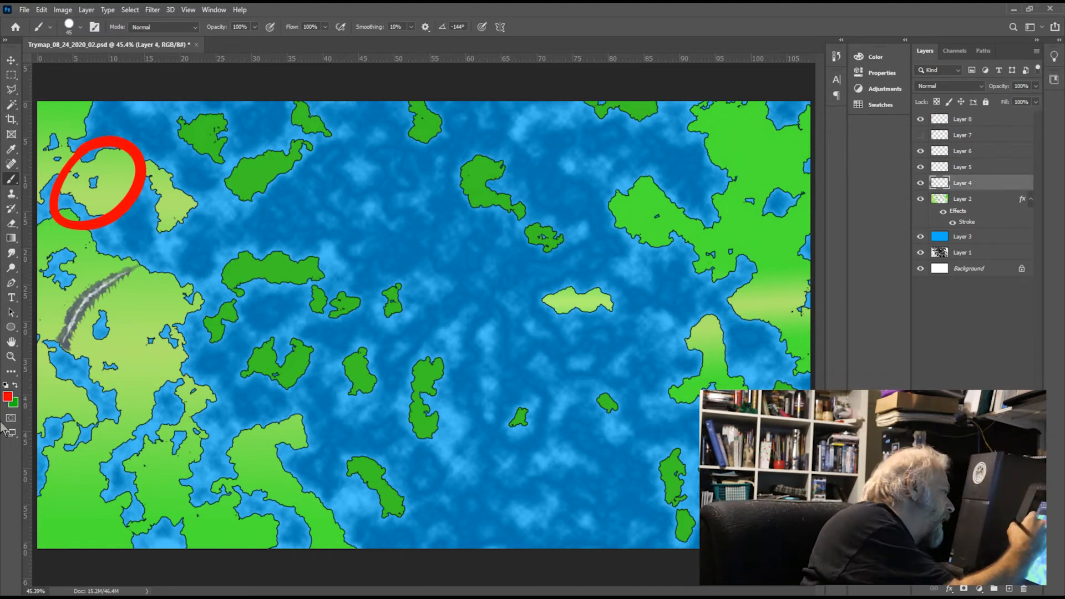
{"action": "key", "text": "i"}
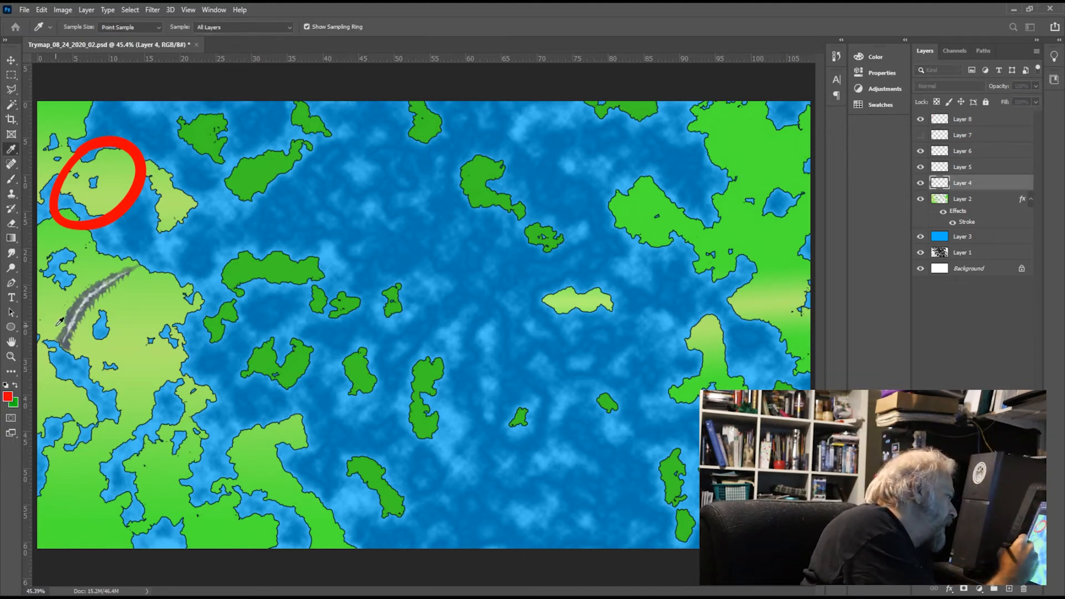
{"action": "left_click", "coordinate": [75, 300]}
{"action": "key", "text": "b"}
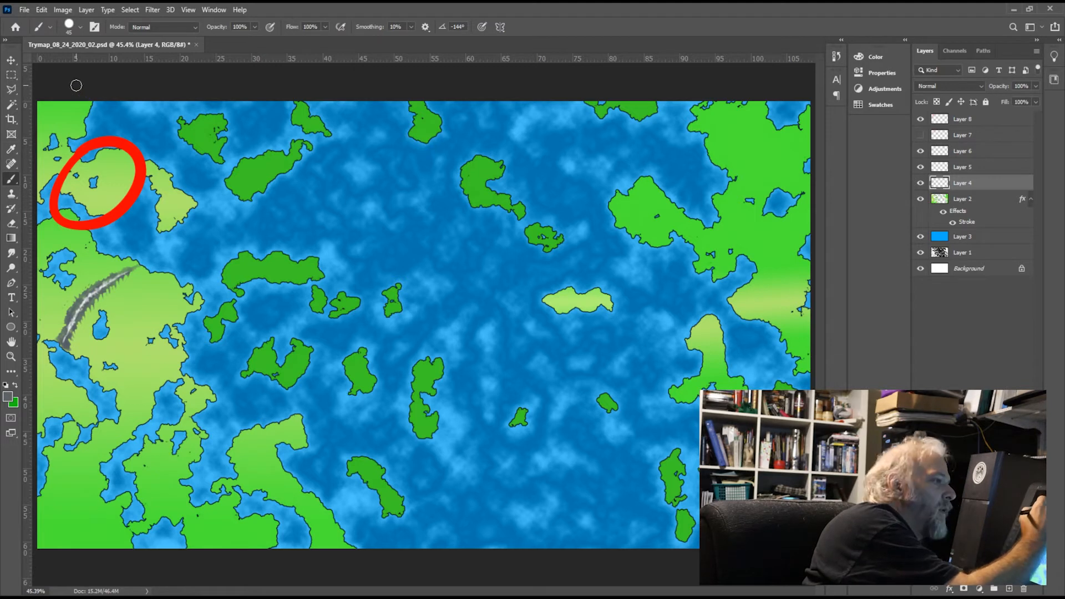
Step: Add a new layer above Layer 8 and paint a gray mountain area across the land in the map's northwest corner
{"action": "left_click", "coordinate": [985, 122]}
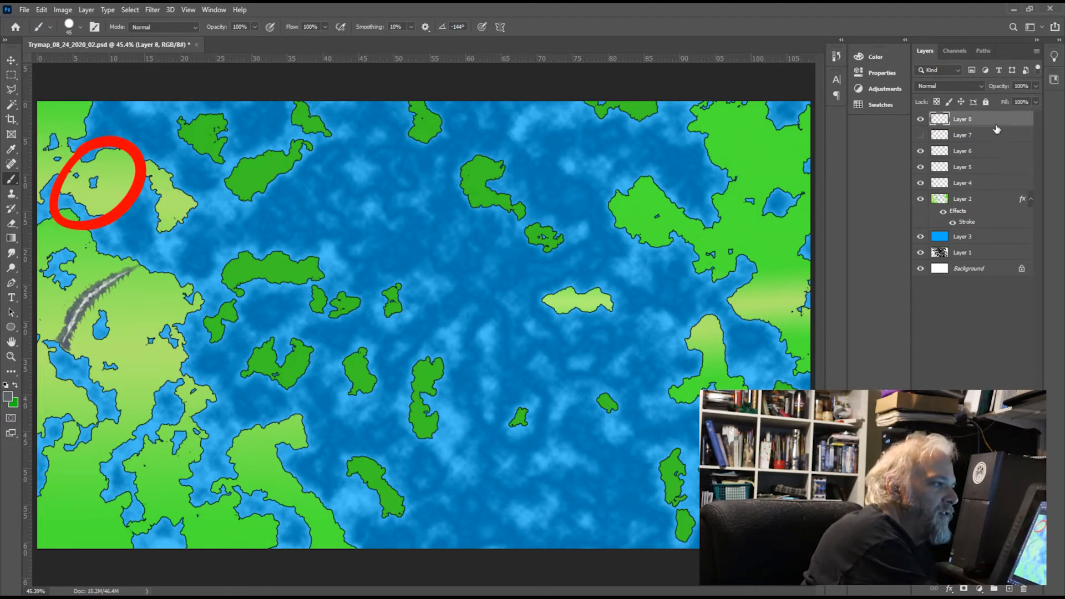
{"action": "left_click", "coordinate": [1009, 590]}
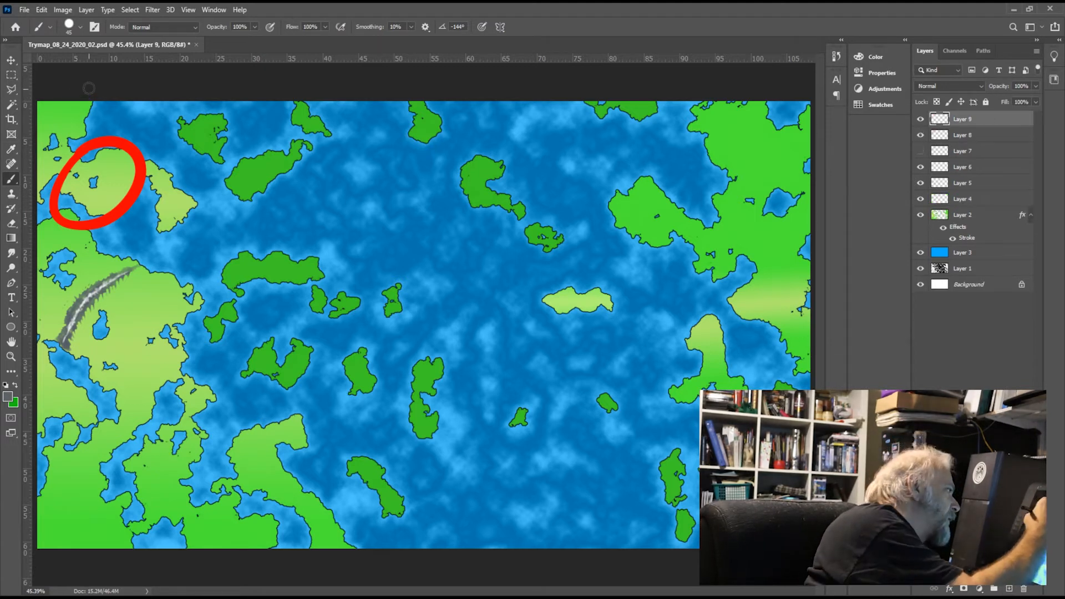
{"action": "mouse_move", "coordinate": [87, 93]}
{"action": "left_mouse_down"}
{"action": "mouse_move", "coordinate": [72, 108]}
{"action": "mouse_move", "coordinate": [66, 97]}
{"action": "mouse_move", "coordinate": [48, 123]}
{"action": "mouse_move", "coordinate": [40, 86]}
{"action": "mouse_move", "coordinate": [55, 113]}
{"action": "mouse_move", "coordinate": [36, 113]}
{"action": "mouse_move", "coordinate": [38, 127]}
{"action": "mouse_move", "coordinate": [69, 123]}
{"action": "mouse_move", "coordinate": [57, 112]}
{"action": "mouse_move", "coordinate": [61, 121]}
{"action": "mouse_move", "coordinate": [68, 108]}
{"action": "mouse_move", "coordinate": [66, 120]}
{"action": "mouse_move", "coordinate": [88, 102]}
{"action": "mouse_move", "coordinate": [71, 85]}
{"action": "mouse_move", "coordinate": [52, 145]}
{"action": "mouse_move", "coordinate": [57, 111]}
{"action": "left_mouse_up"}
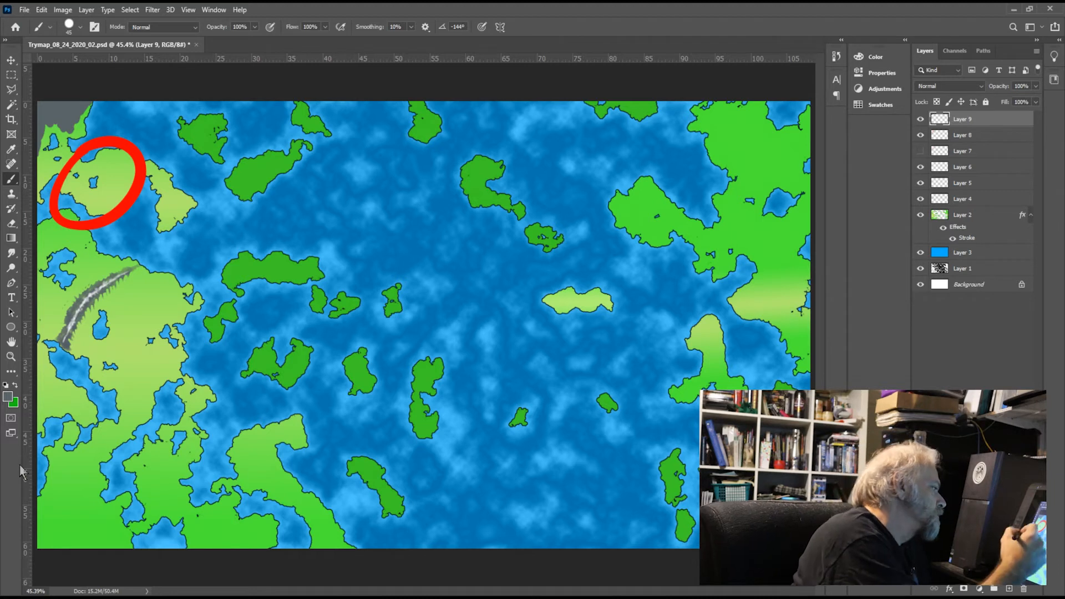
Step: Erase jagged notches along the southern edge of the gray mountain area in the northwest corner with a size 10 Eraser
{"action": "left_click", "coordinate": [11, 223]}
{"action": "mouse_move", "coordinate": [43, 133]}
{"action": "left_mouse_down"}
{"action": "mouse_move", "coordinate": [40, 148]}
{"action": "mouse_move", "coordinate": [47, 129]}
{"action": "left_mouse_up"}
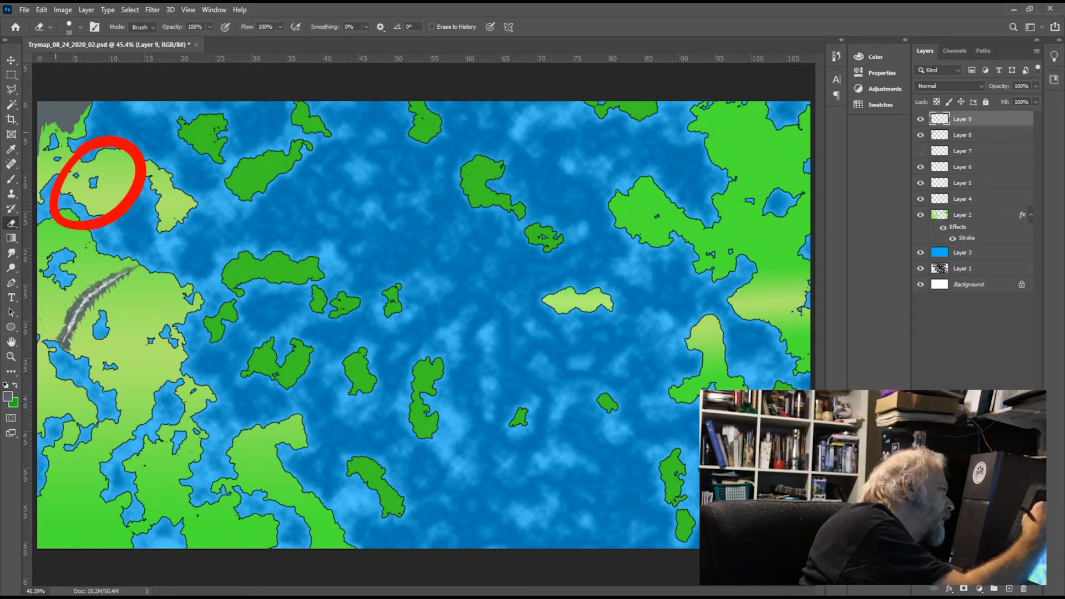
{"action": "left_click_drag", "start_coordinate": [56, 133], "coordinate": [63, 127]}
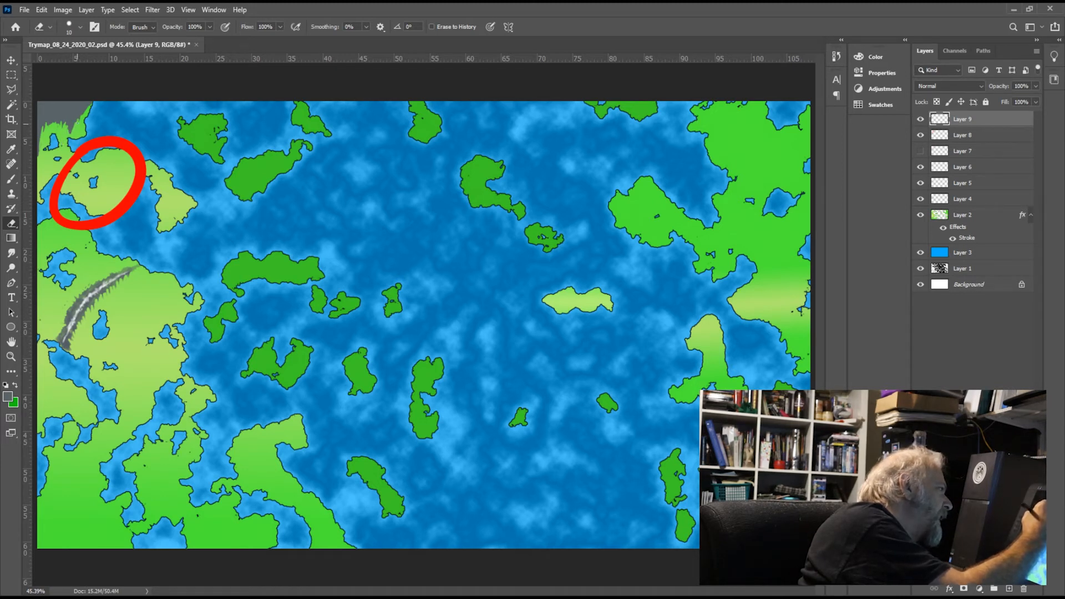
{"action": "left_click_drag", "start_coordinate": [81, 109], "coordinate": [80, 120]}
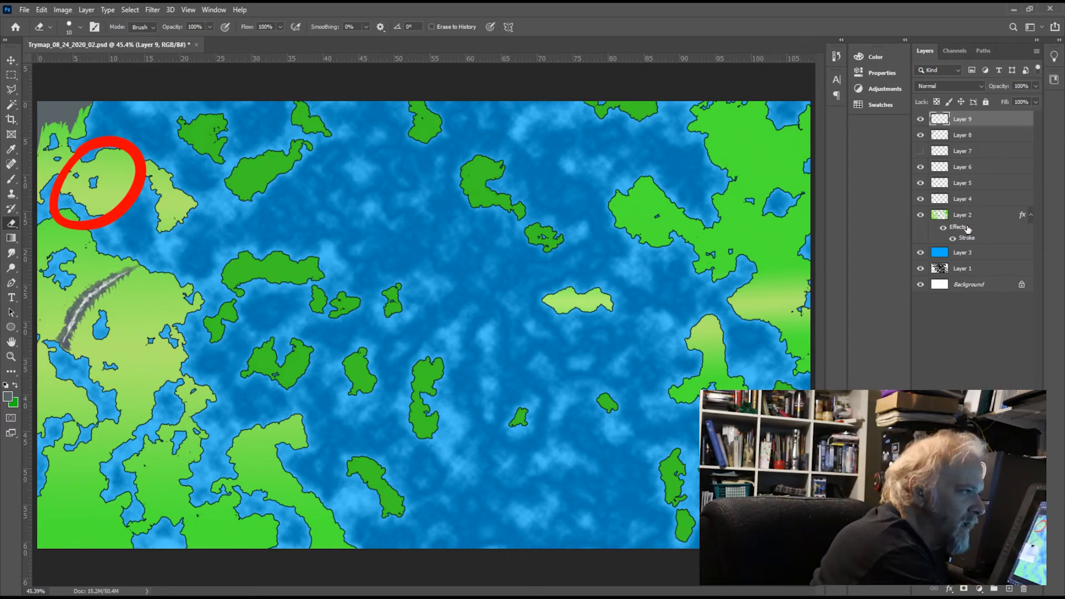
Step: Paint white snow on a new layer above Layer 9 along the northwest corner mountains, reducing the Brush size to 12 for jagged edges
{"action": "left_click", "coordinate": [1009, 589]}
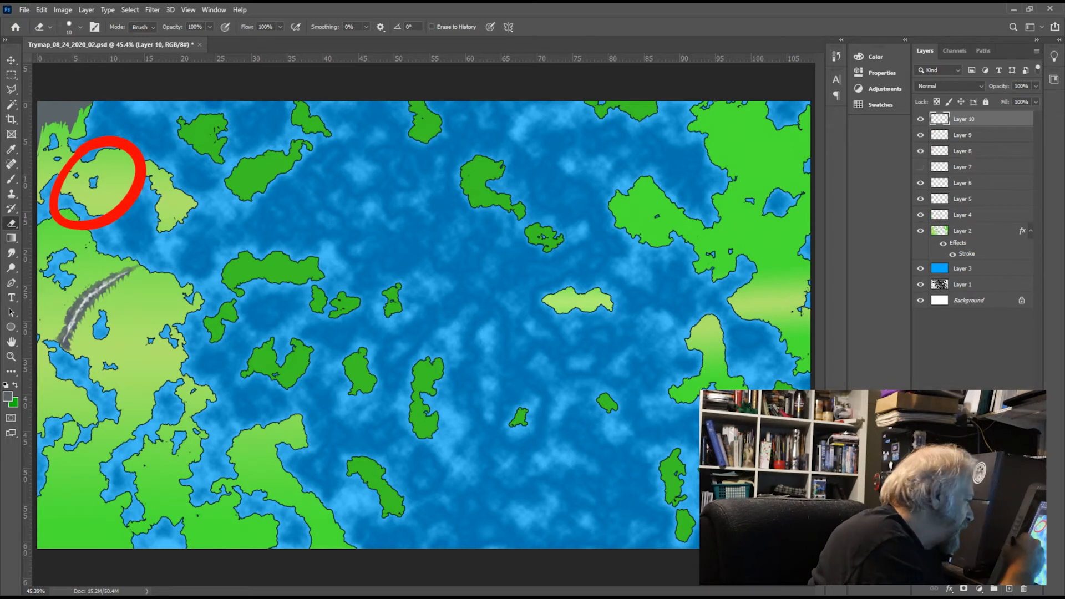
{"action": "key", "text": "i"}
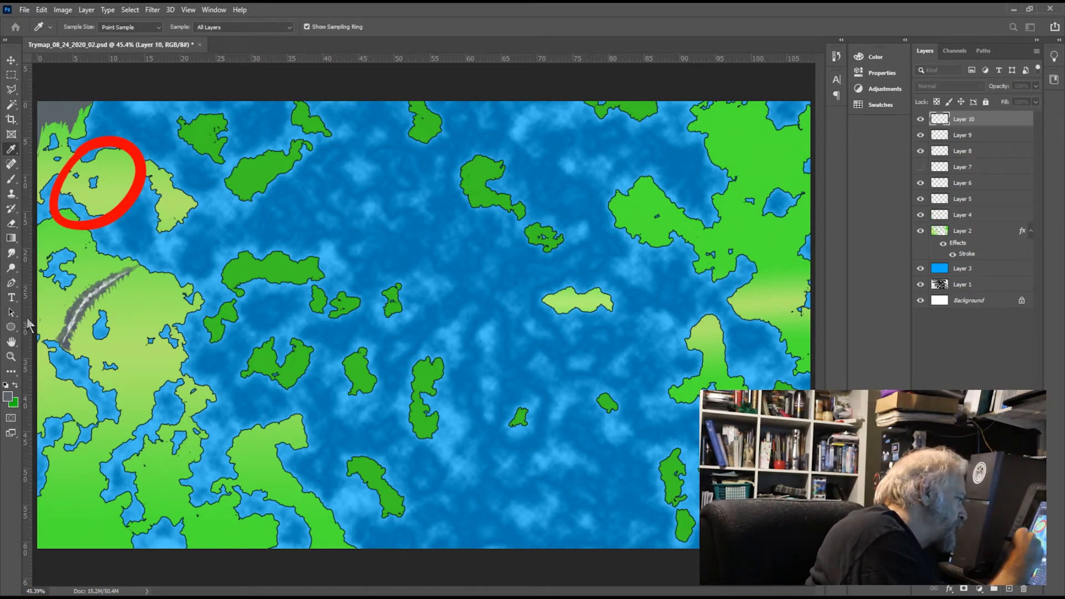
{"action": "key", "text": "e"}
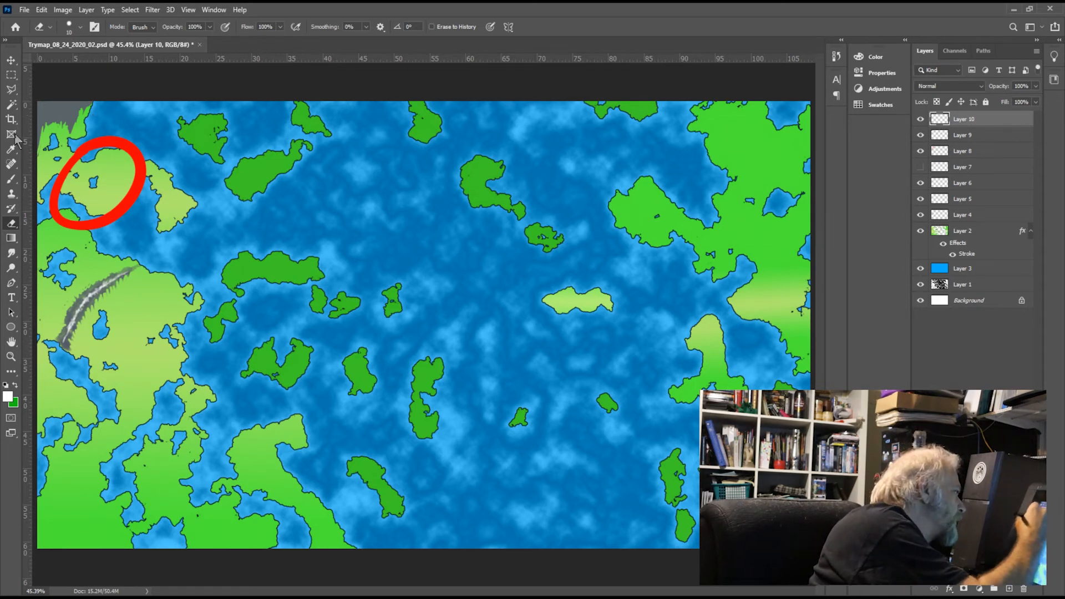
{"action": "left_click", "coordinate": [11, 179]}
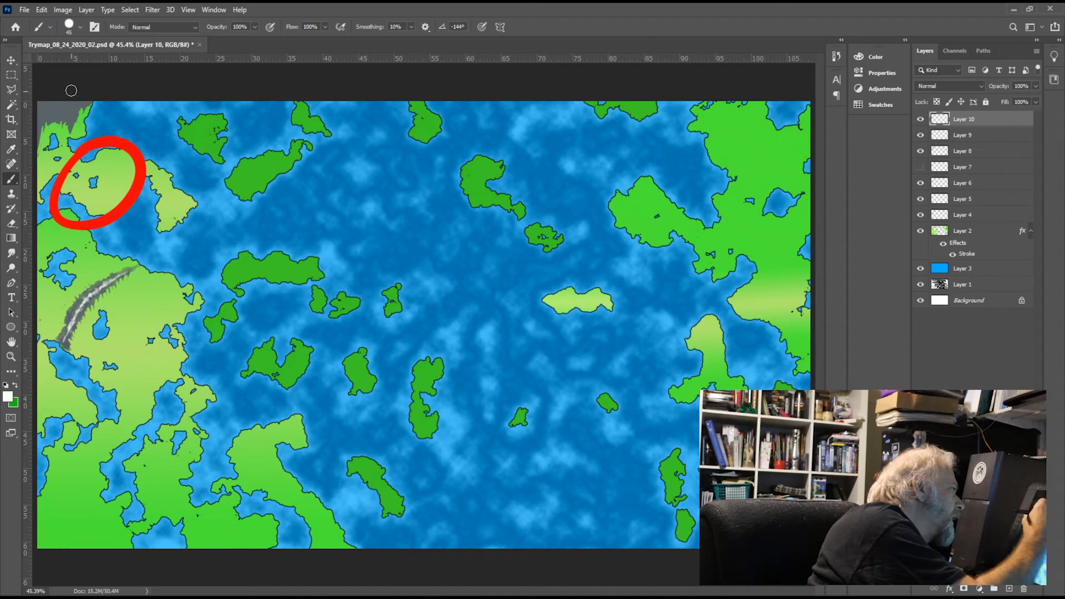
{"action": "mouse_move", "coordinate": [62, 102]}
{"action": "left_mouse_down"}
{"action": "mouse_move", "coordinate": [40, 92]}
{"action": "mouse_move", "coordinate": [39, 105]}
{"action": "mouse_move", "coordinate": [89, 103]}
{"action": "left_mouse_up"}
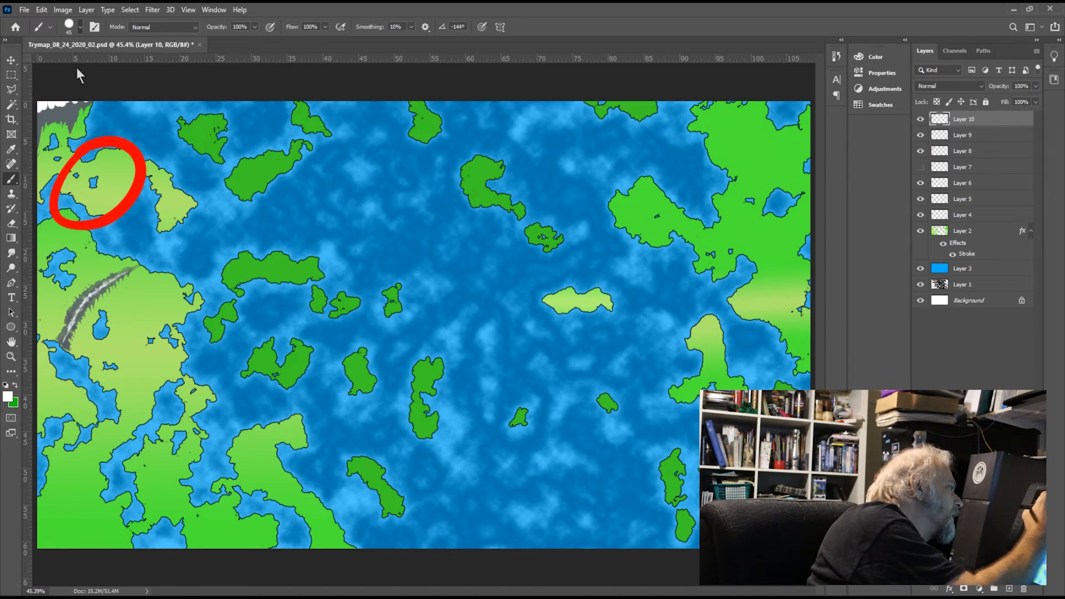
{"action": "key", "text": "bracketleft"}
{"action": "key", "text": "bracketleft"}
{"action": "key", "text": "bracketleft"}
{"action": "key", "text": "bracketleft"}
{"action": "key", "text": "bracketleft"}
{"action": "key", "text": "bracketleft"}
{"action": "key", "text": "bracketleft"}
{"action": "key", "text": "bracketleft"}
{"action": "key", "text": "bracketleft"}
{"action": "key", "text": "bracketleft"}
{"action": "key", "text": "bracketleft"}
{"action": "key", "text": "bracketleft"}
{"action": "key", "text": "bracketleft"}
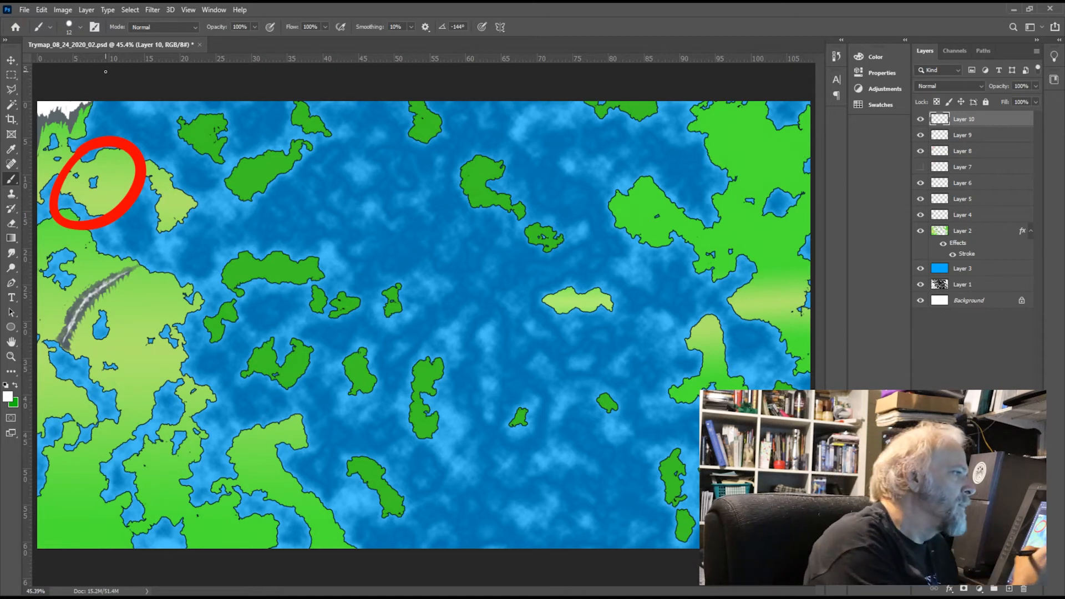
Step: On Layer 9, paint darker gray streaks over the northwest corner mountains with the Brush size reduced to 9
{"action": "double_click", "coordinate": [965, 134]}
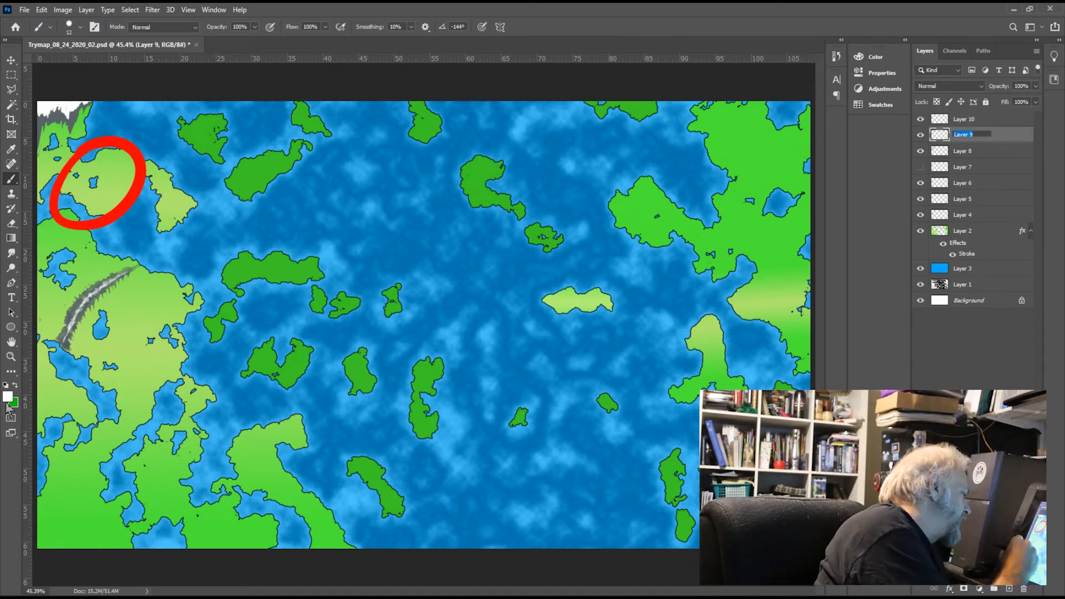
{"action": "left_click", "coordinate": [11, 149]}
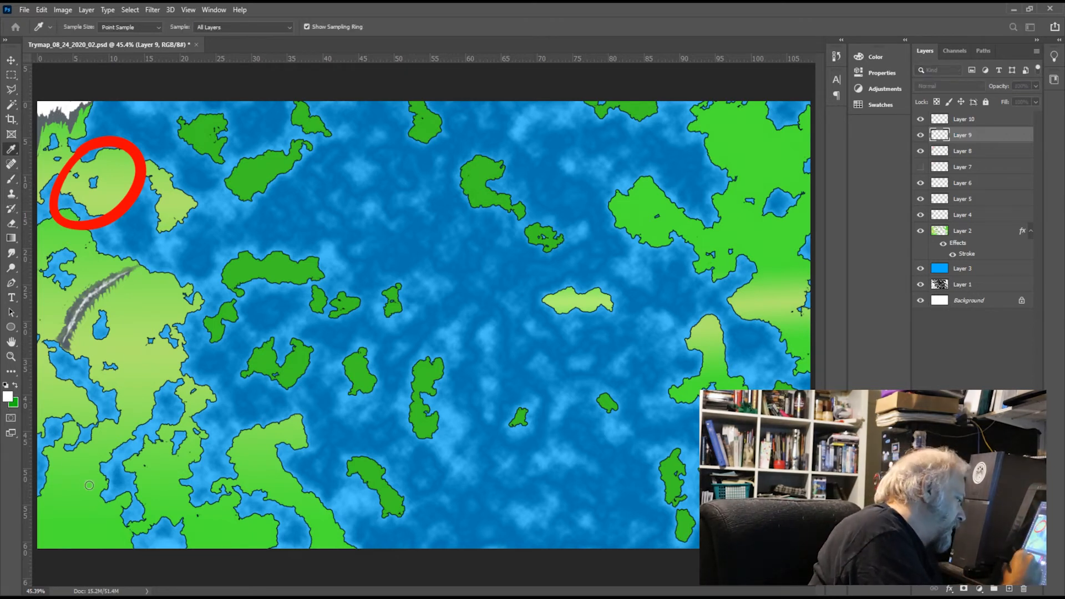
{"action": "key", "text": "b"}
{"action": "left_click", "coordinate": [306, 377], "text": "alt"}
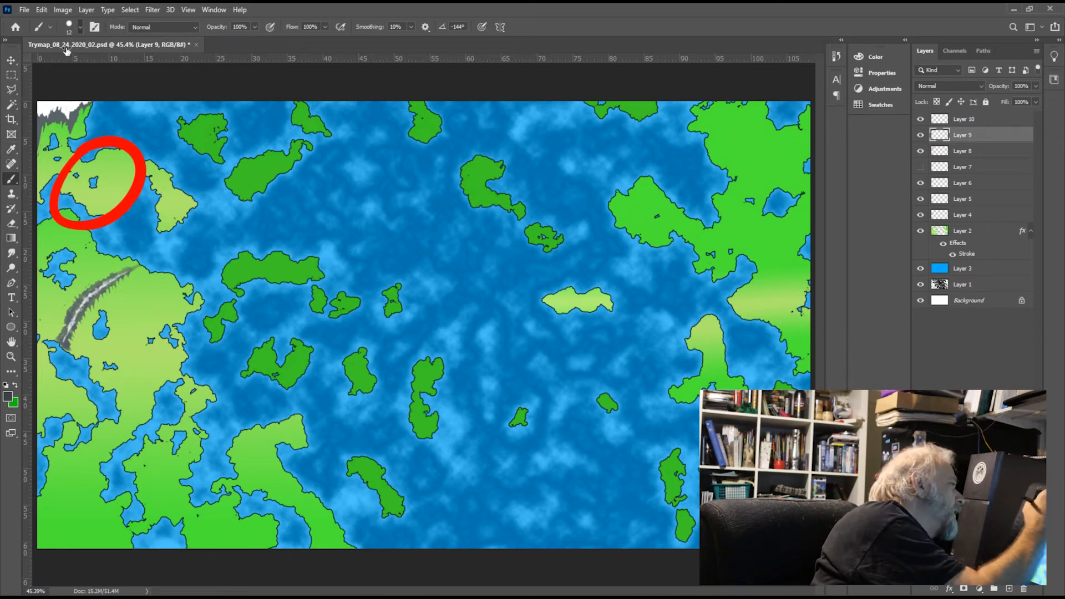
{"action": "key", "text": "bracketleft"}
{"action": "key", "text": "bracketleft"}
{"action": "key", "text": "bracketleft"}
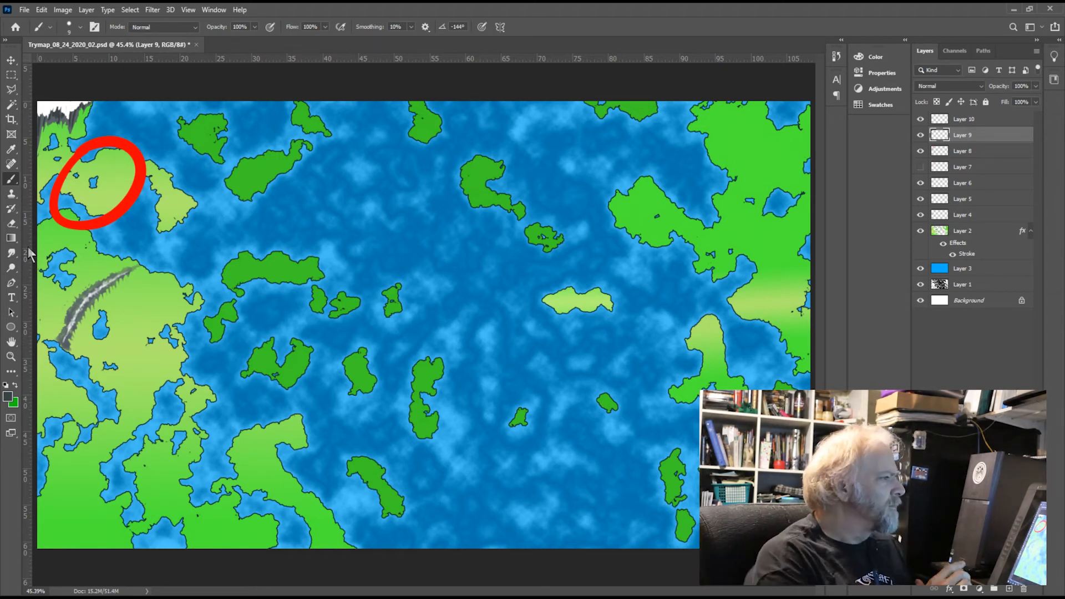
Step: Hide Layer 8, add a new layer above Layer 10, and prepare a red Brush at size 34
{"action": "left_click", "coordinate": [920, 151]}
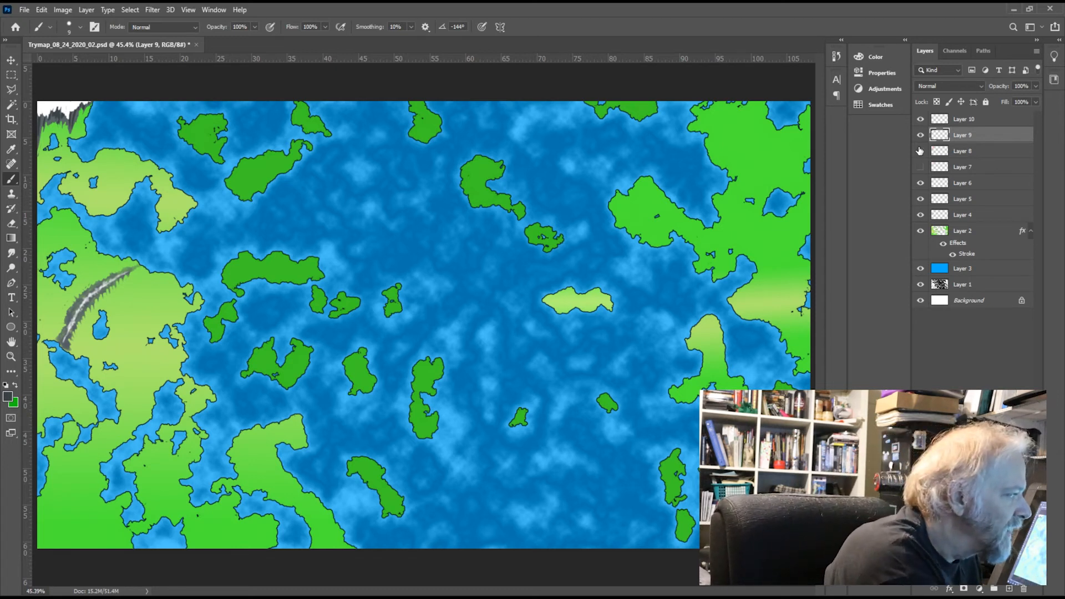
{"action": "left_click", "coordinate": [991, 122]}
{"action": "left_click", "coordinate": [1007, 589]}
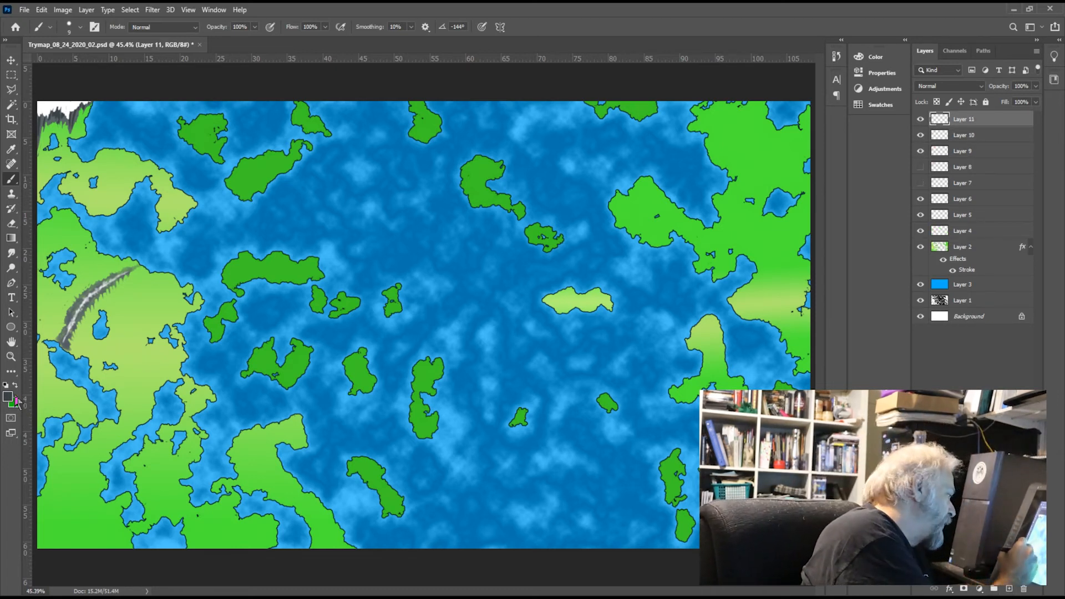
{"action": "key", "text": "i"}
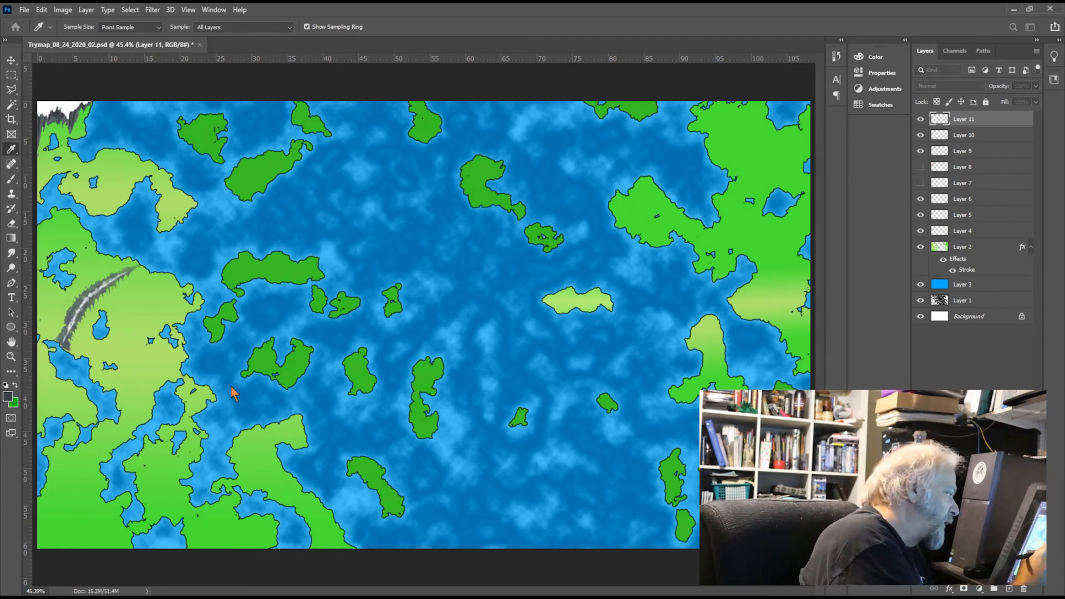
{"action": "left_click", "coordinate": [305, 354]}
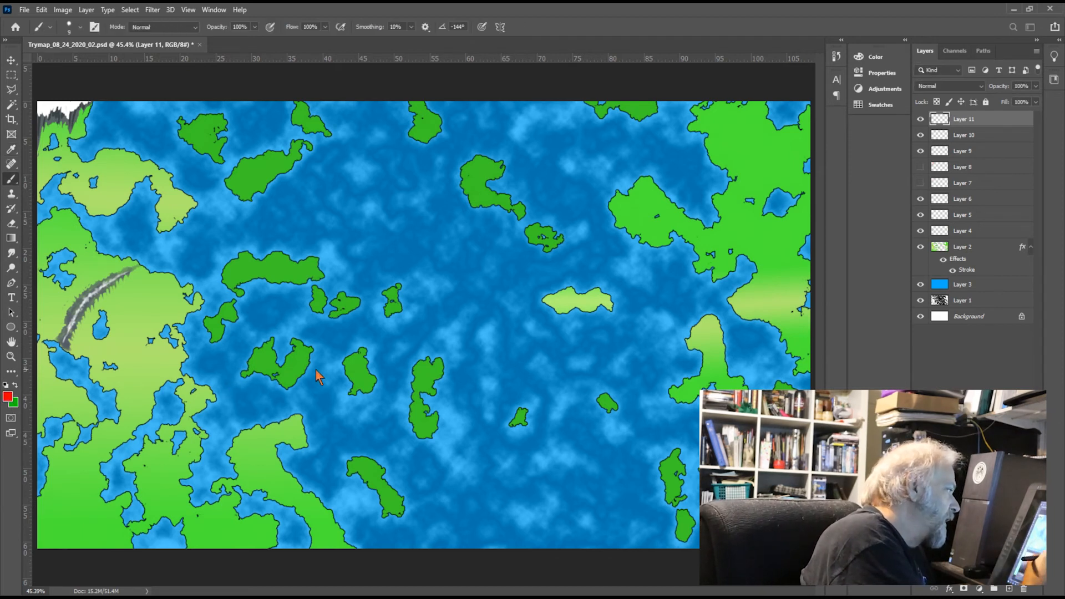
{"action": "left_click", "coordinate": [79, 27]}
{"action": "left_click_drag", "start_coordinate": [73, 59], "coordinate": [76, 60]}
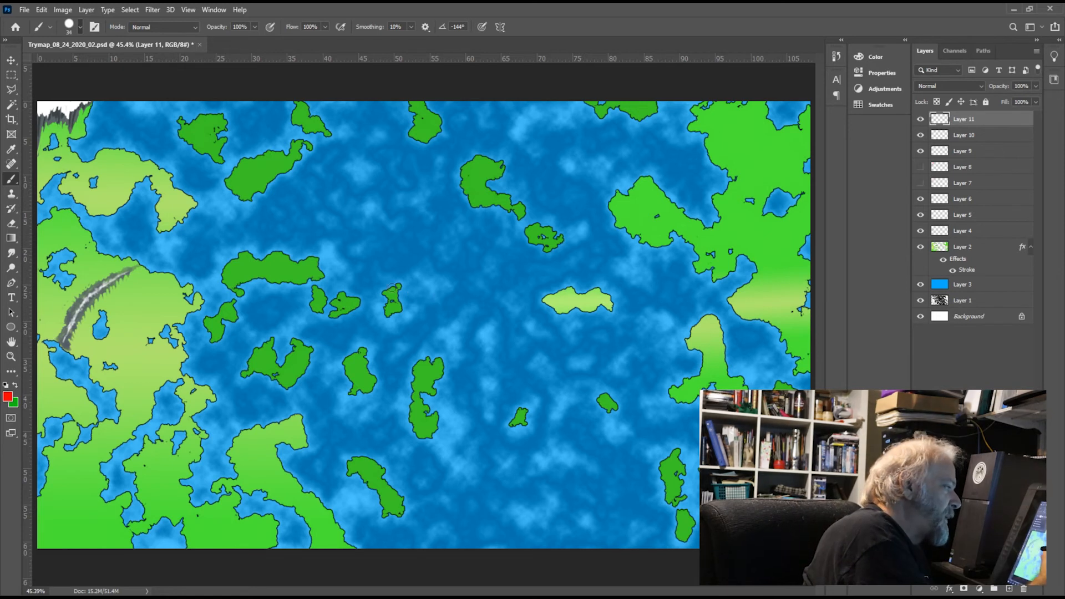
Step: Mark up Layer 11 with red circles around the small central island and western land plus eastward and westward arrows, and hide the layer
{"action": "mouse_move", "coordinate": [382, 272]}
{"action": "left_mouse_down"}
{"action": "mouse_move", "coordinate": [364, 327]}
{"action": "mouse_move", "coordinate": [369, 280]}
{"action": "left_mouse_up"}
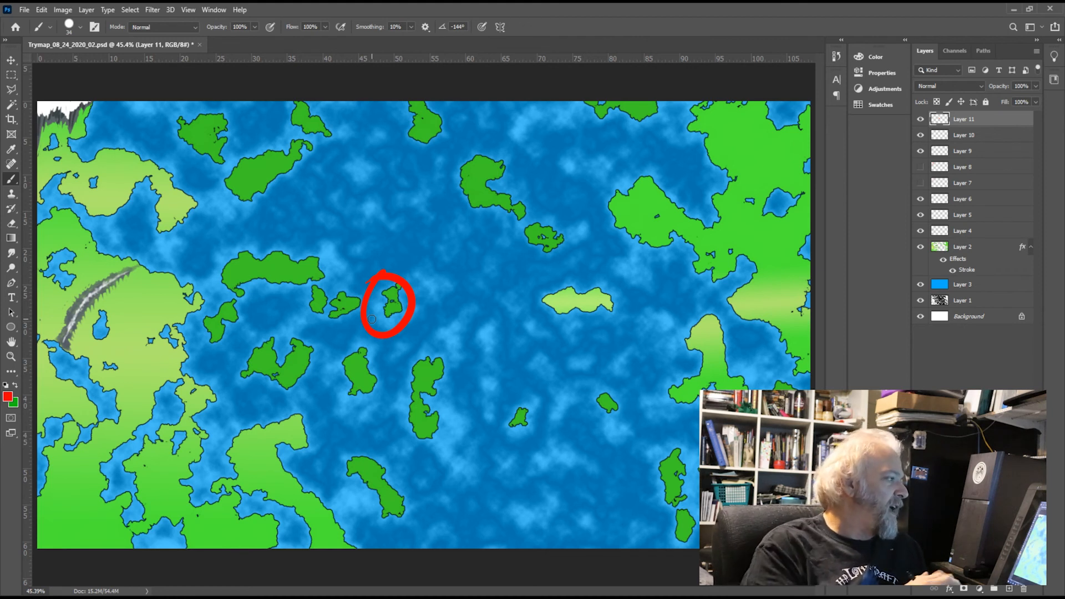
{"action": "left_click_drag", "start_coordinate": [377, 303], "coordinate": [337, 315]}
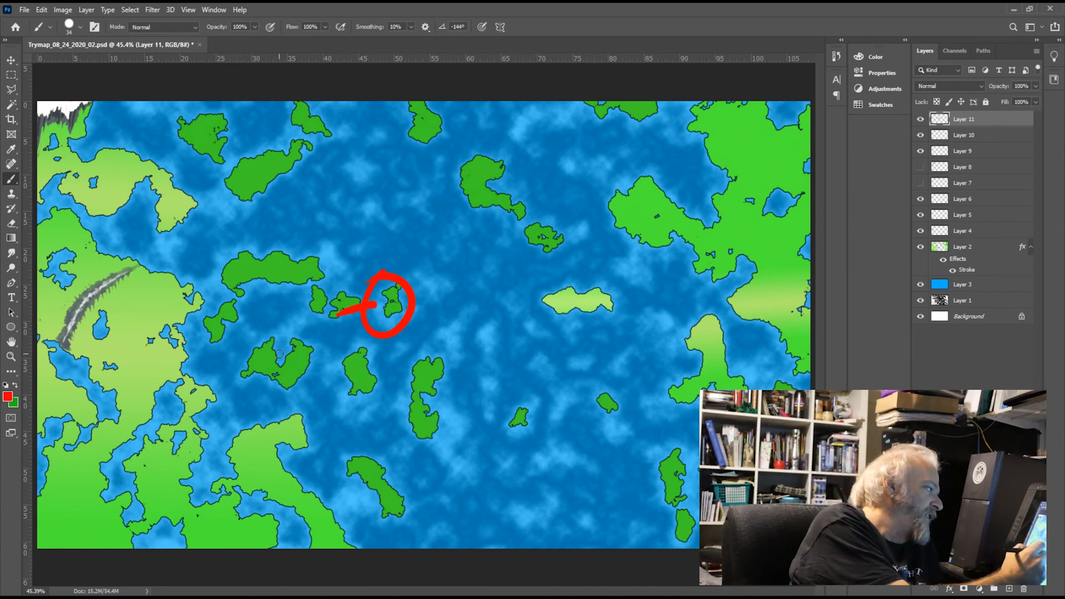
{"action": "mouse_move", "coordinate": [178, 368]}
{"action": "left_mouse_down"}
{"action": "mouse_move", "coordinate": [341, 368]}
{"action": "mouse_move", "coordinate": [448, 295]}
{"action": "mouse_move", "coordinate": [387, 442]}
{"action": "left_mouse_up"}
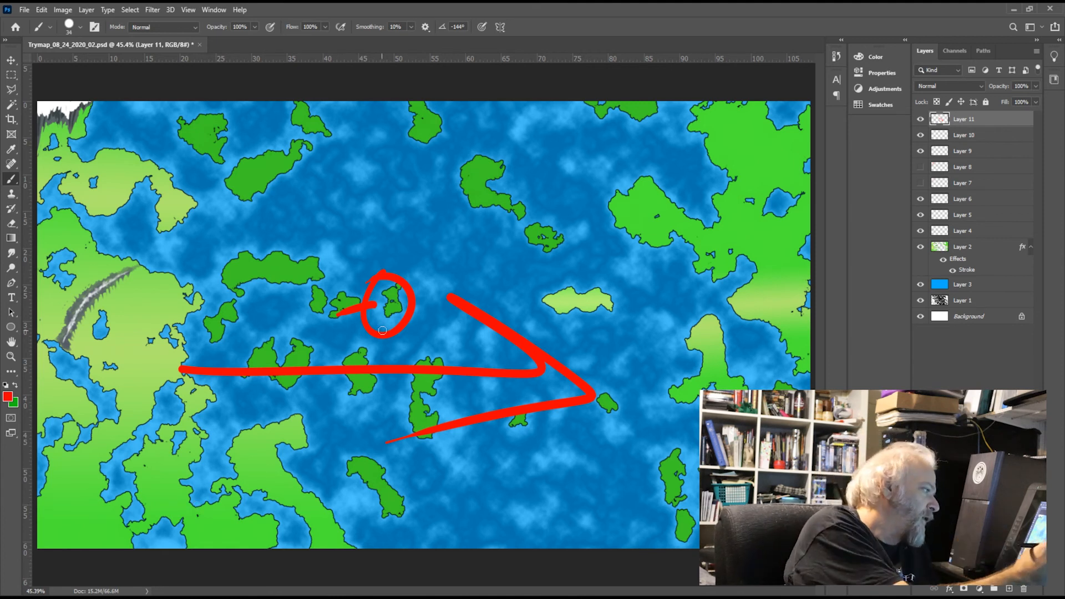
{"action": "mouse_move", "coordinate": [361, 312]}
{"action": "left_mouse_down"}
{"action": "mouse_move", "coordinate": [255, 302]}
{"action": "mouse_move", "coordinate": [228, 332]}
{"action": "left_mouse_up"}
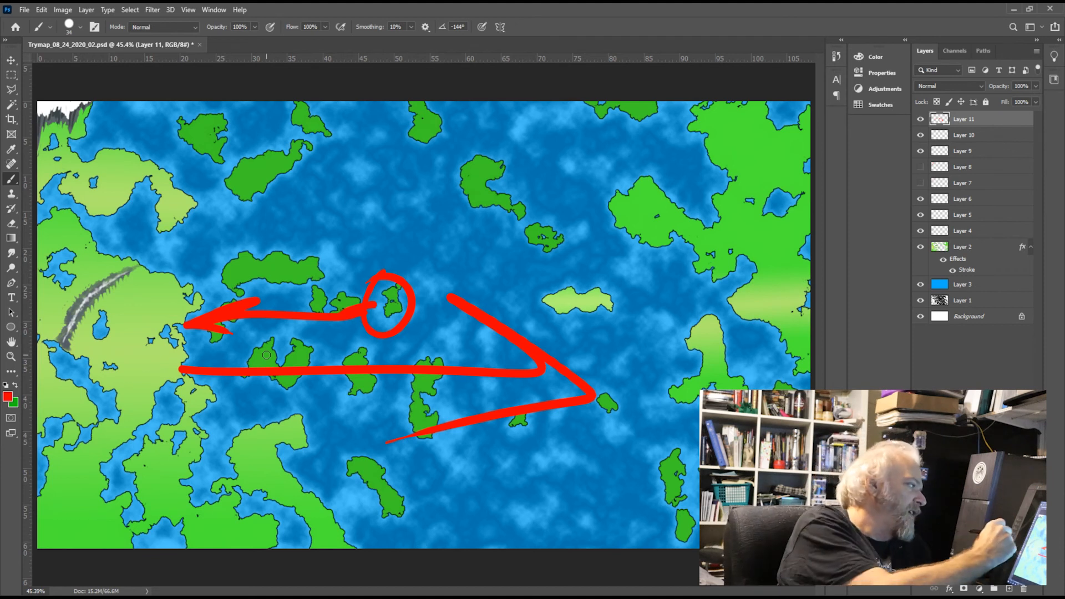
{"action": "mouse_move", "coordinate": [99, 356]}
{"action": "left_mouse_down"}
{"action": "mouse_move", "coordinate": [208, 350]}
{"action": "mouse_move", "coordinate": [78, 375]}
{"action": "left_mouse_up"}
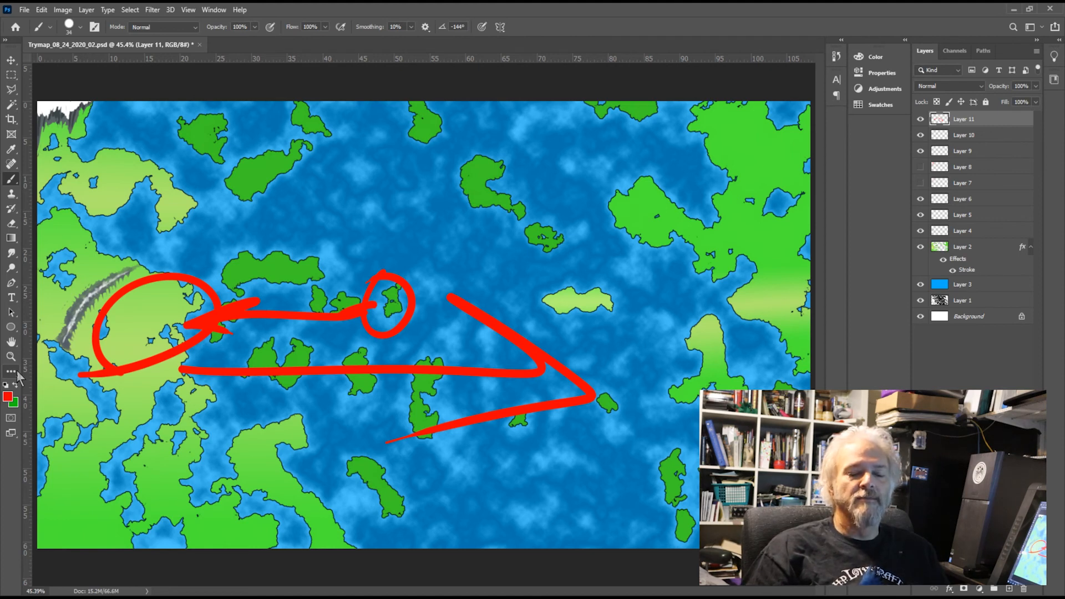
{"action": "left_click", "coordinate": [920, 119]}
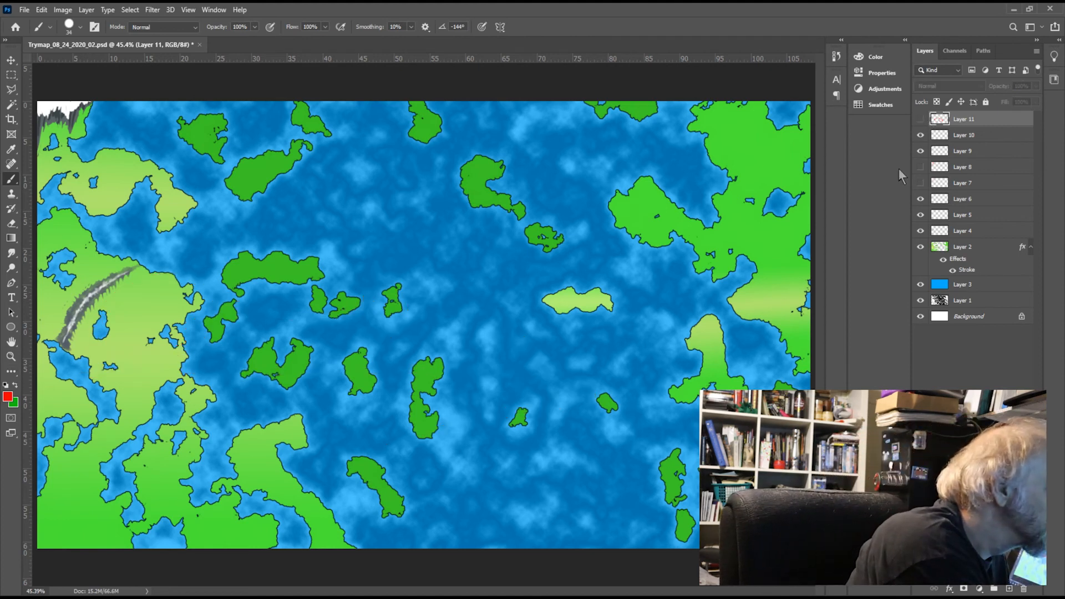